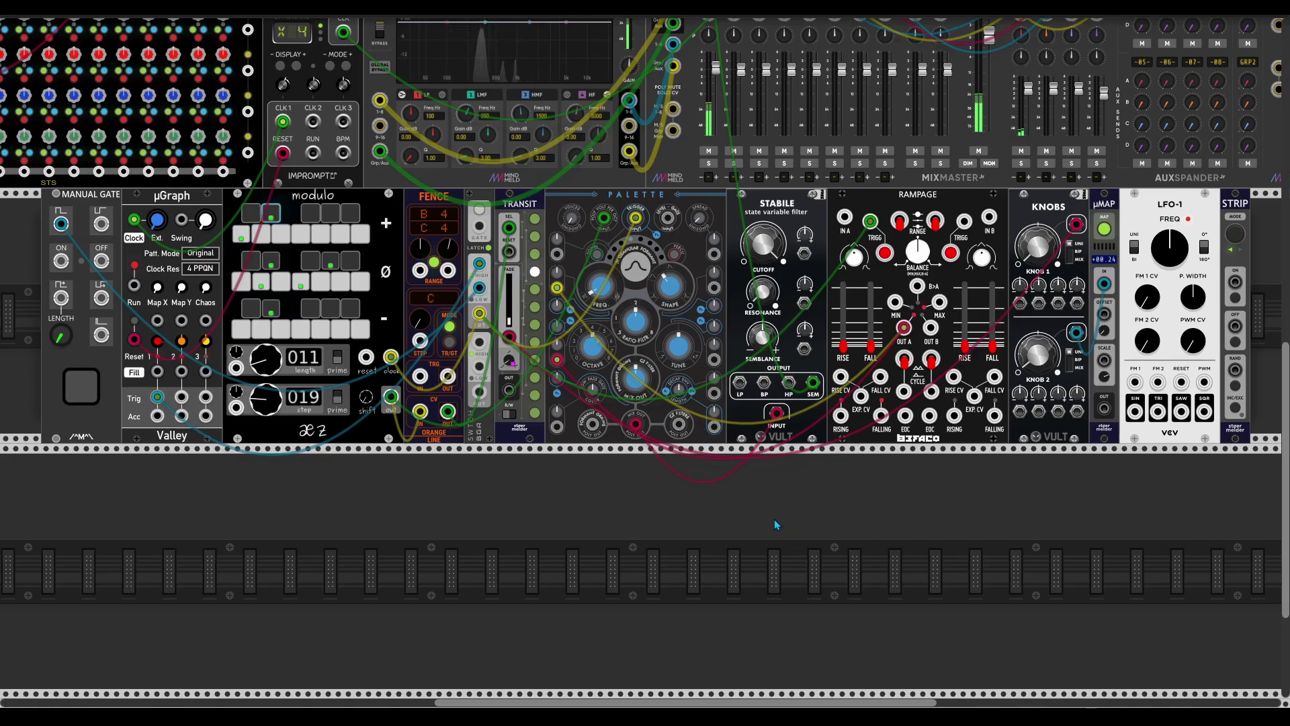
pyautogui.scroll(1, 774, 520)
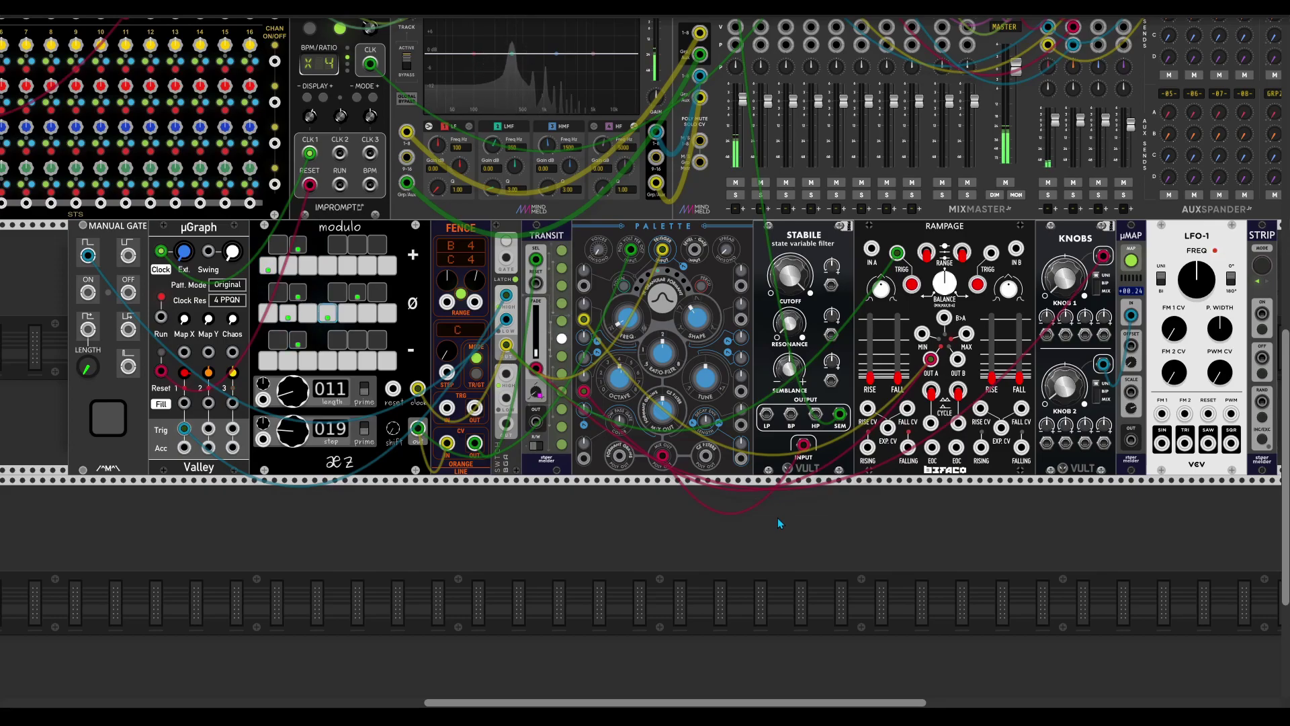
pyautogui.scroll(1, 773, 516)
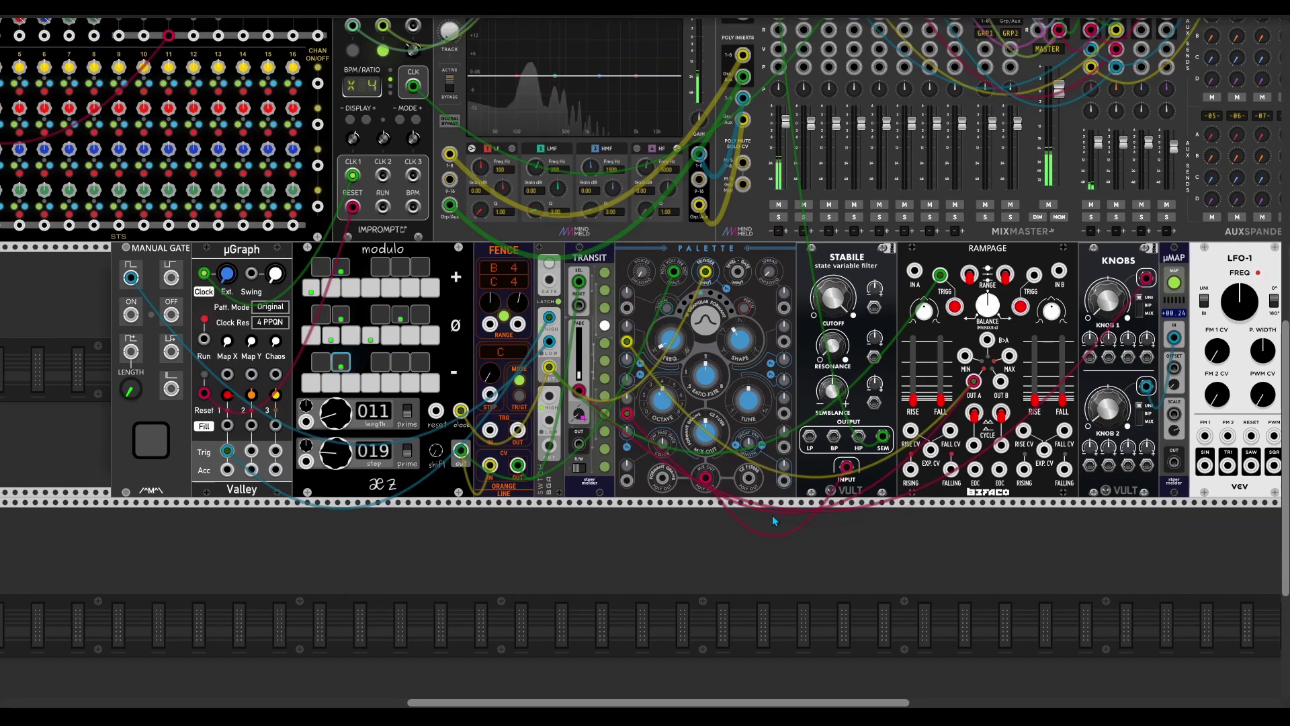
# Step: Mute channel 1 on the MixMaster mixer
pyautogui.click(780, 208)
pyautogui.scroll(1, 747, 563)
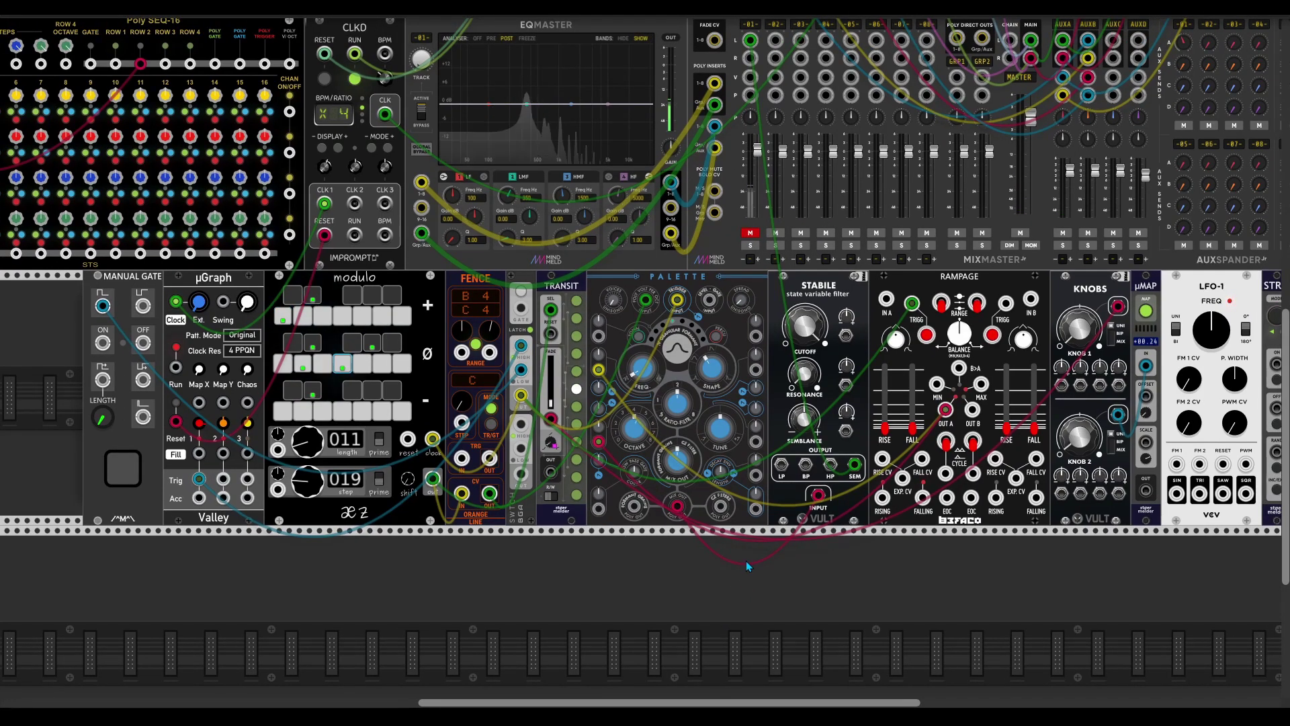
pyautogui.hscroll(1, 746, 561)
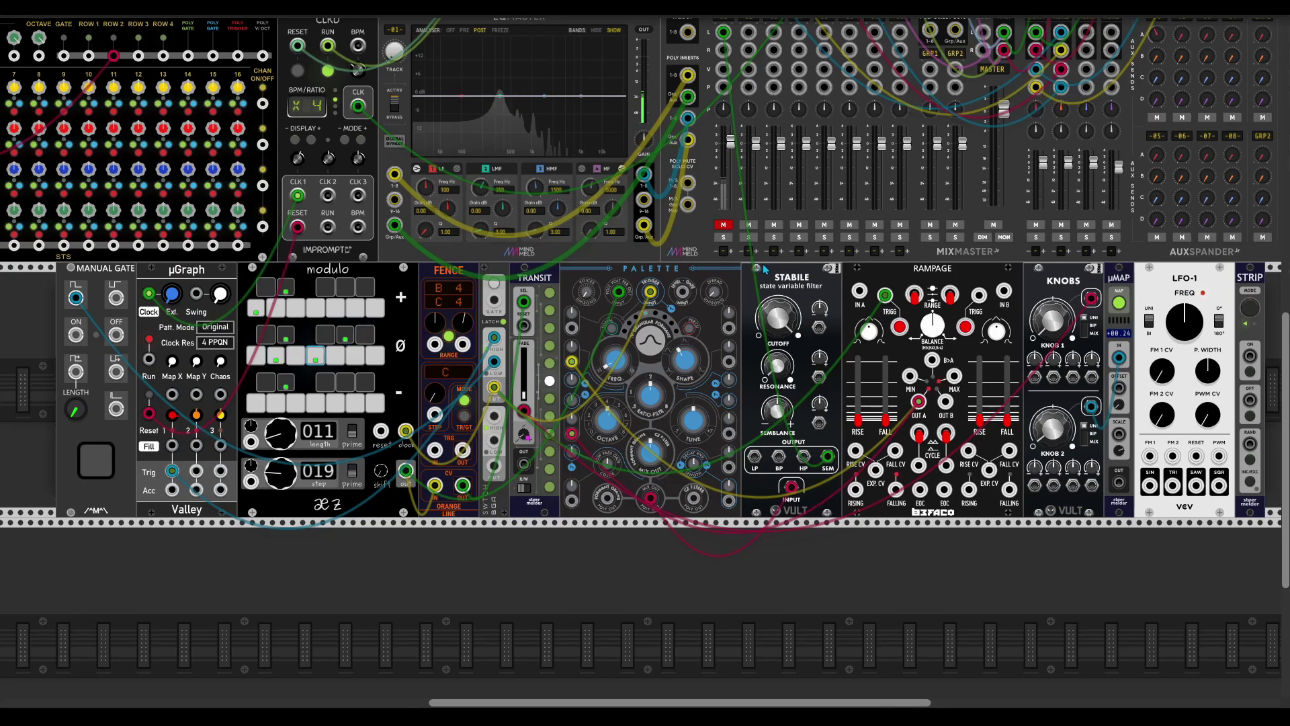
pyautogui.hscroll(2, 512, 284)
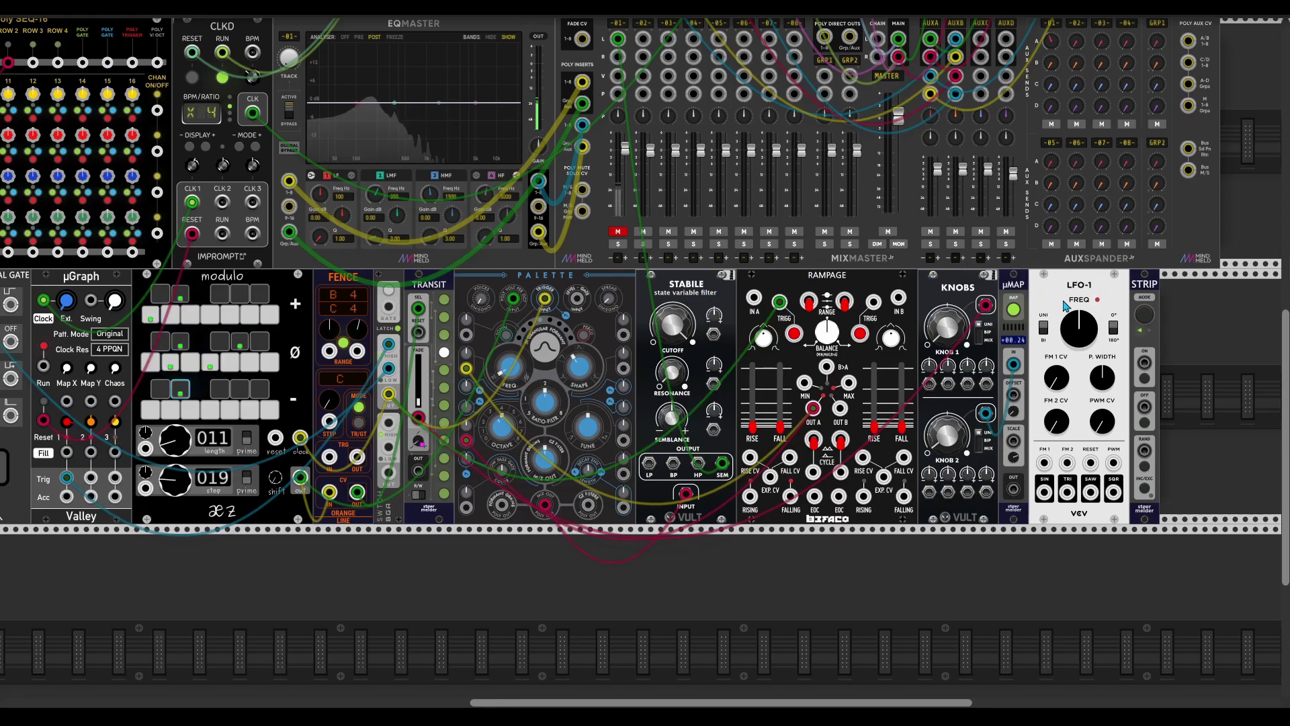
pyautogui.scroll(-2, 1069, 354)
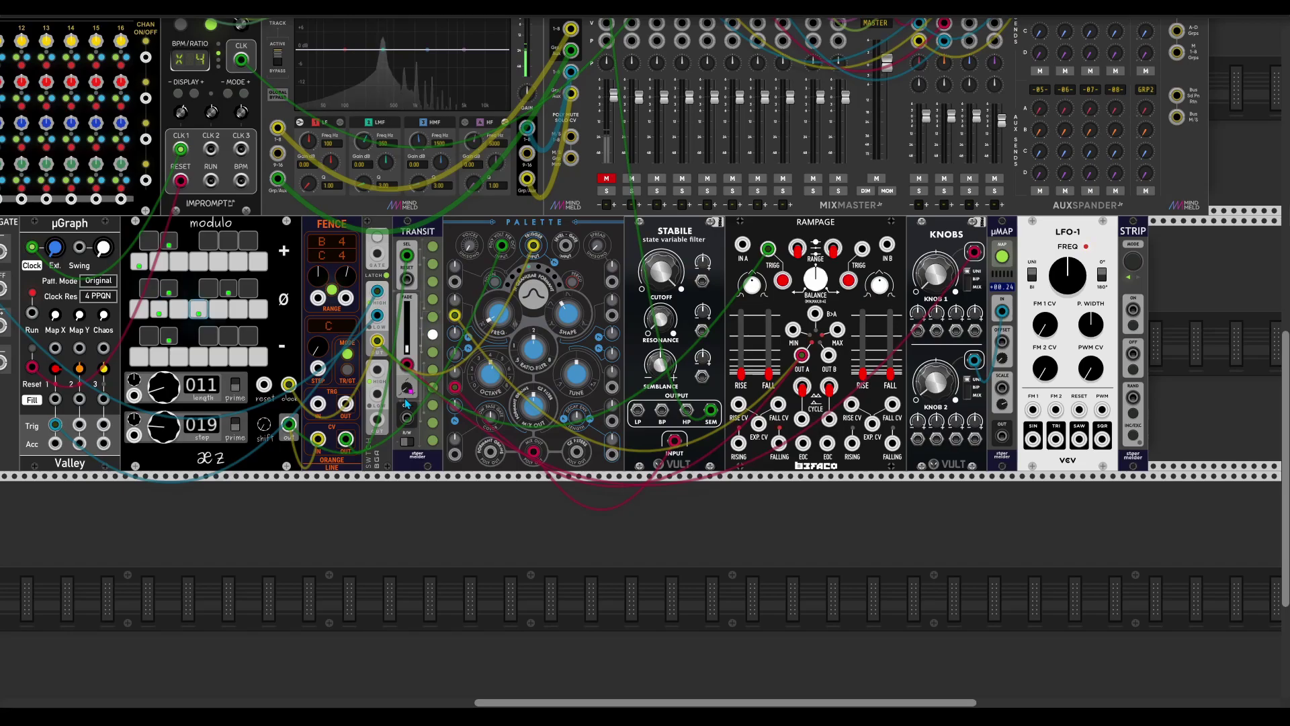
pyautogui.scroll(1, 667, 521)
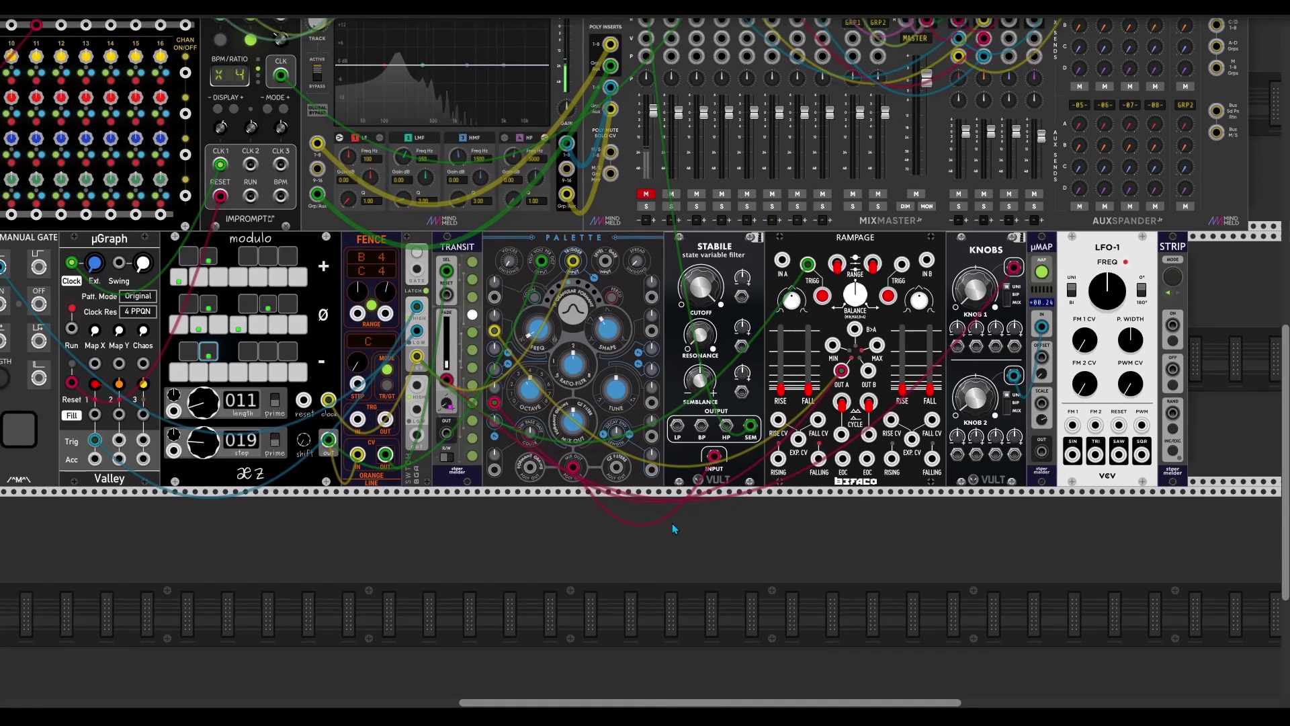
pyautogui.scroll(1, 669, 525)
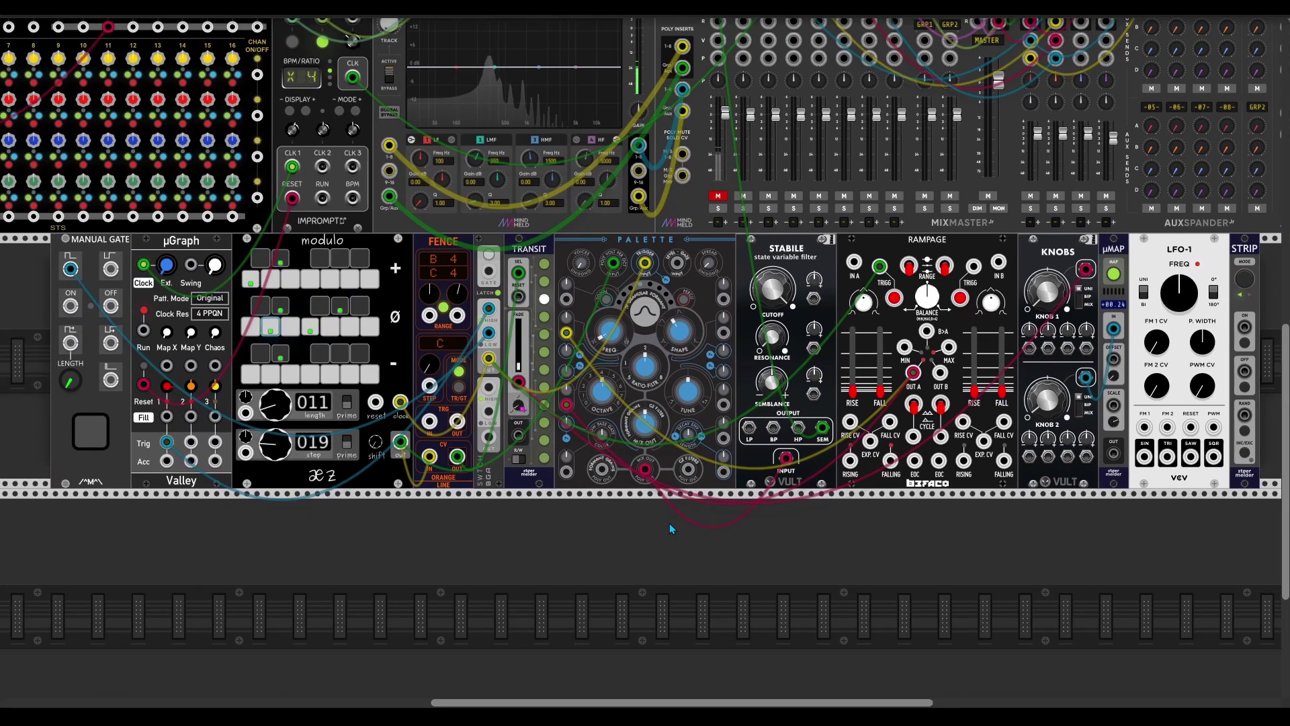
pyautogui.rightClick(534, 247)
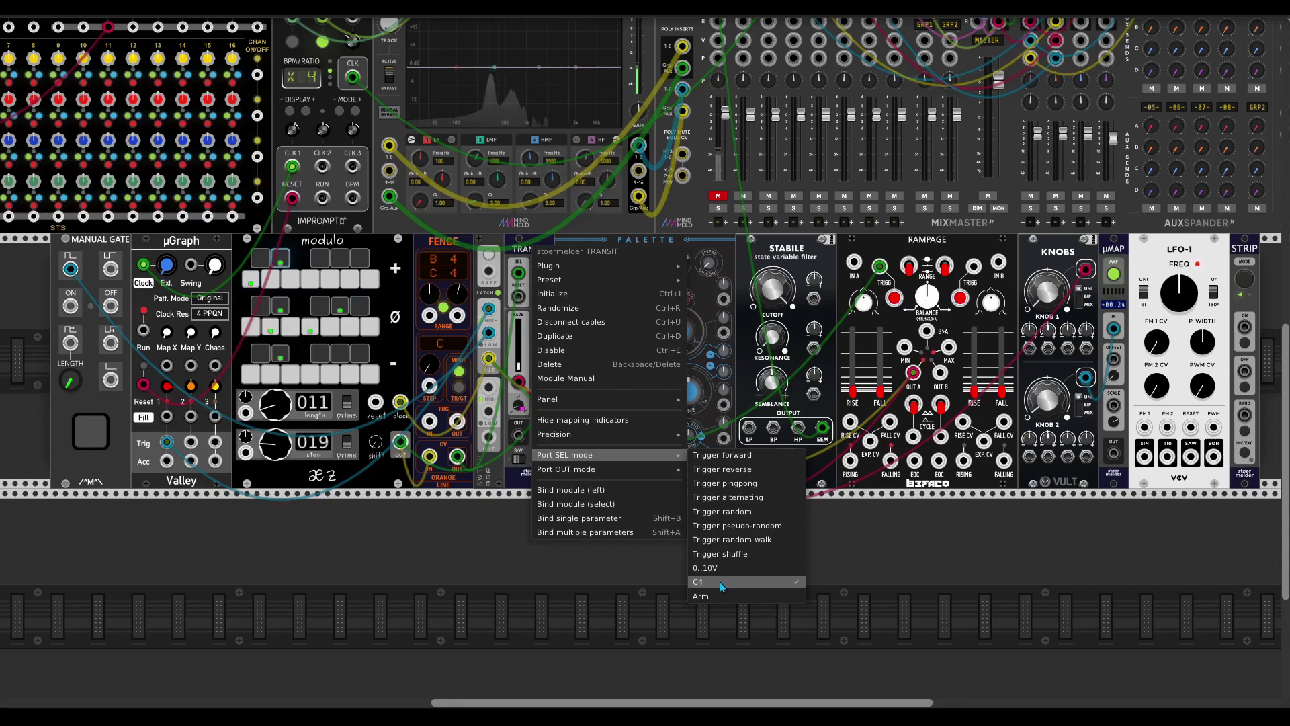
pyautogui.moveTo(606, 469)
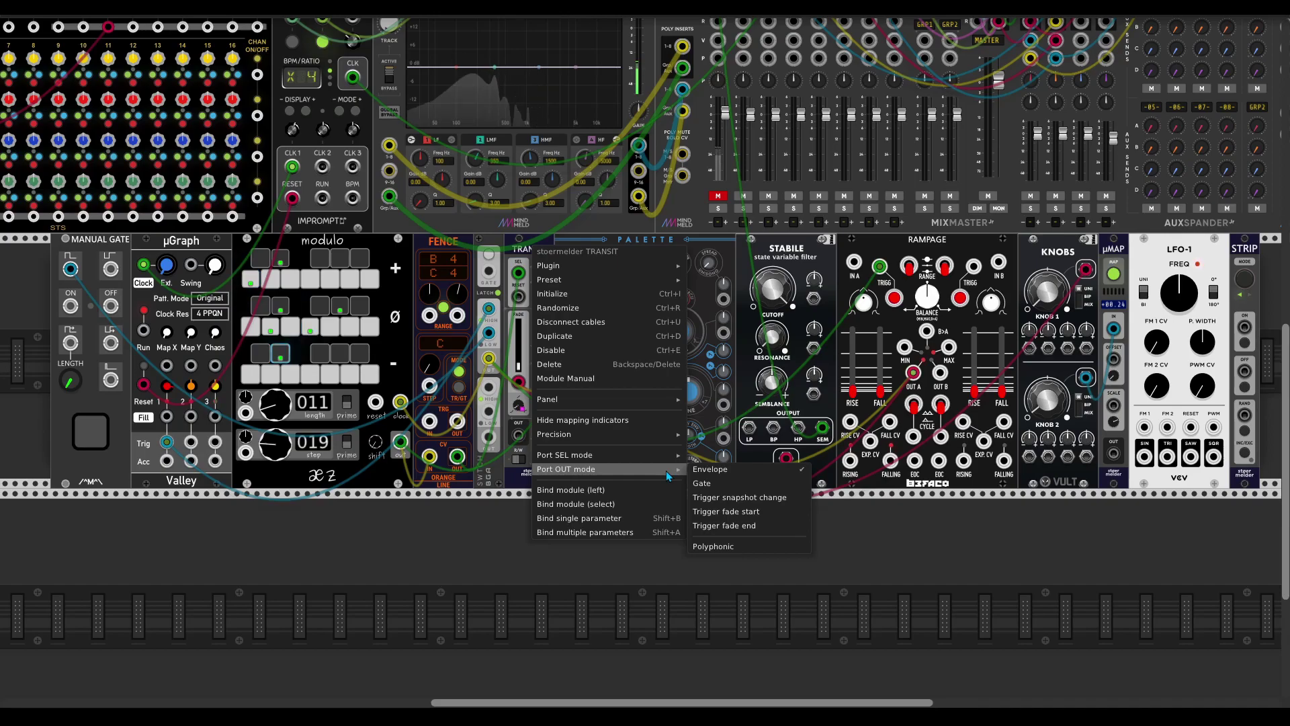
pyautogui.click(479, 578)
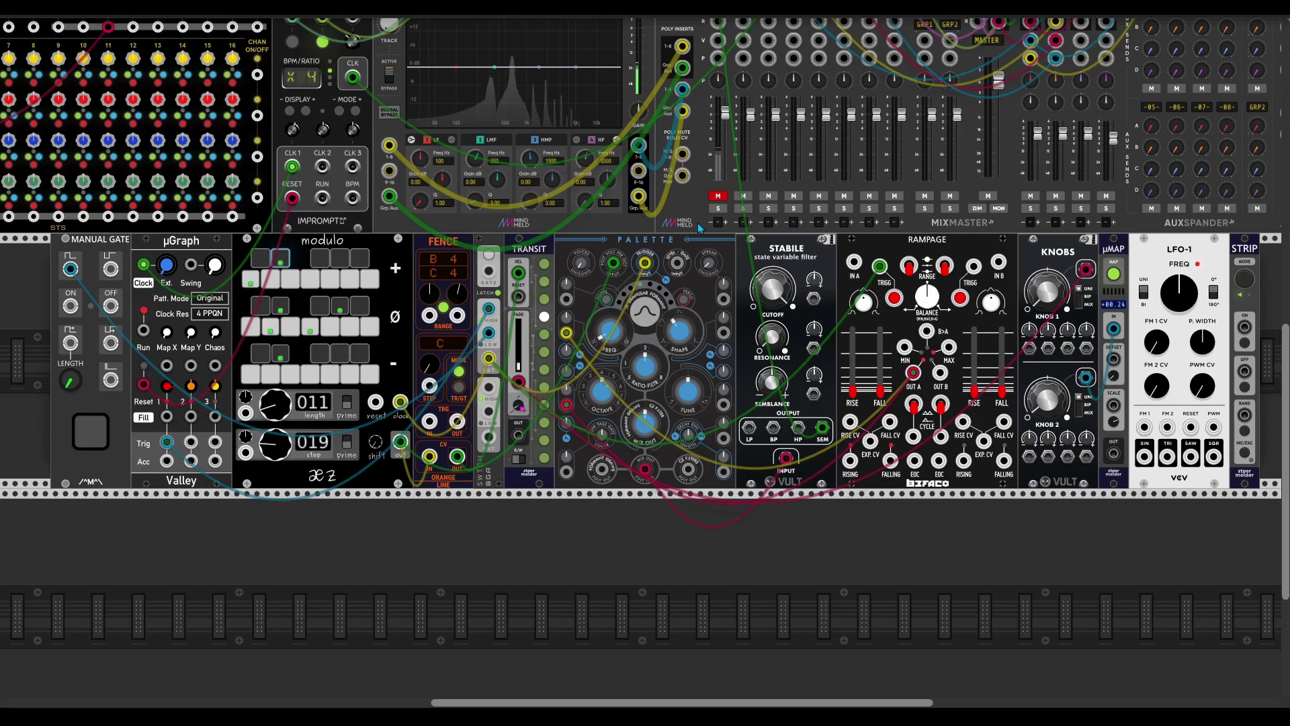
# Step: Unmute MixMaster channel 1 and fire the Manual Gate four times to audition
pyautogui.click(718, 196)
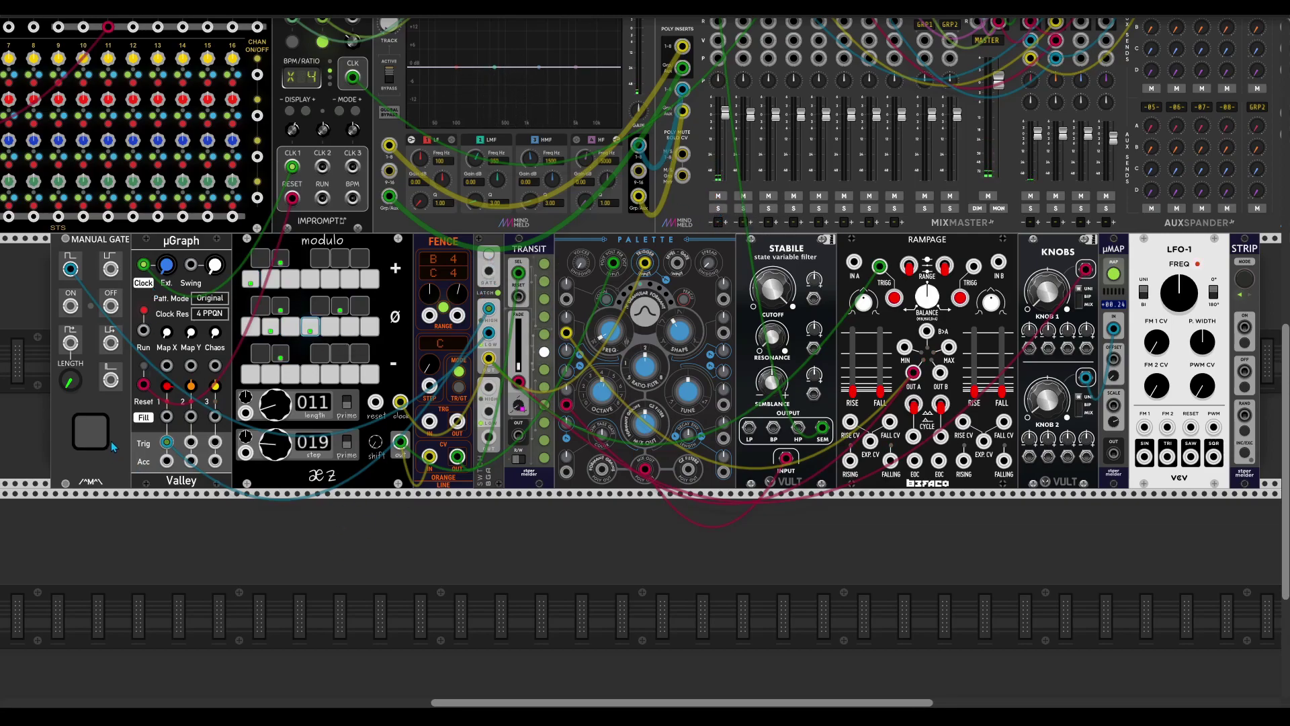
pyautogui.click(95, 433)
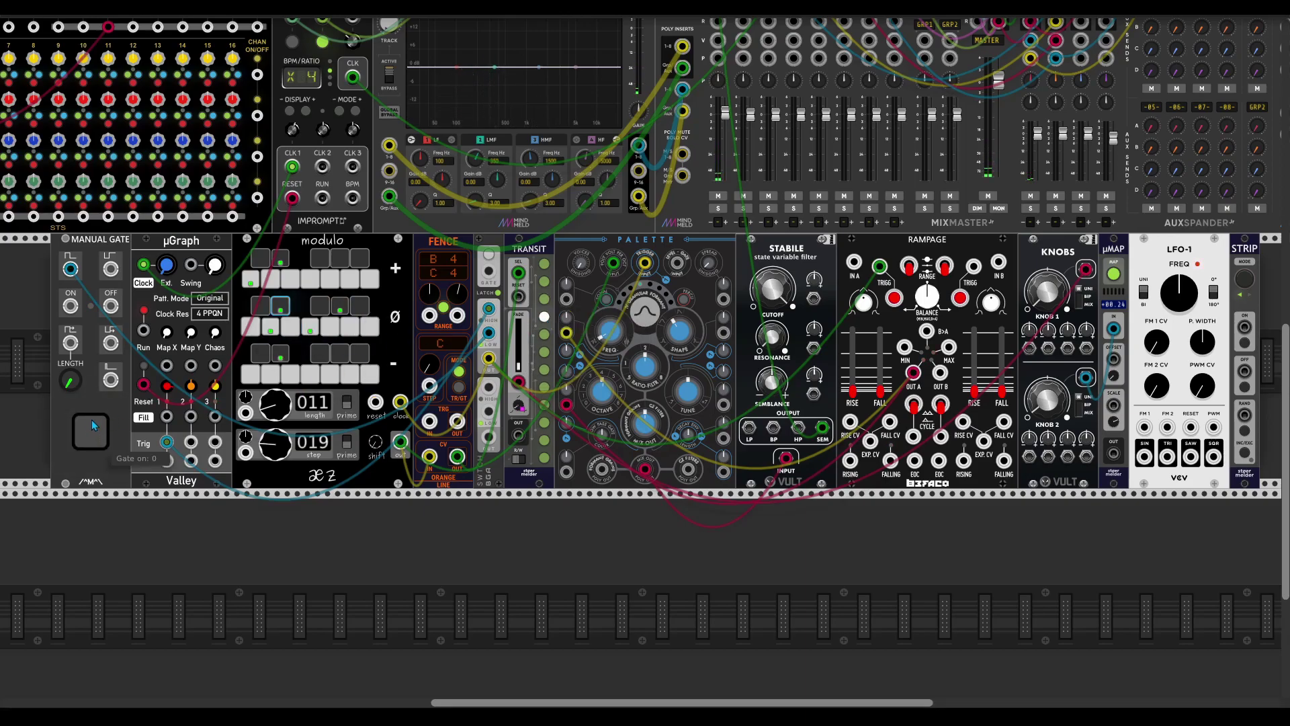
pyautogui.click(91, 420)
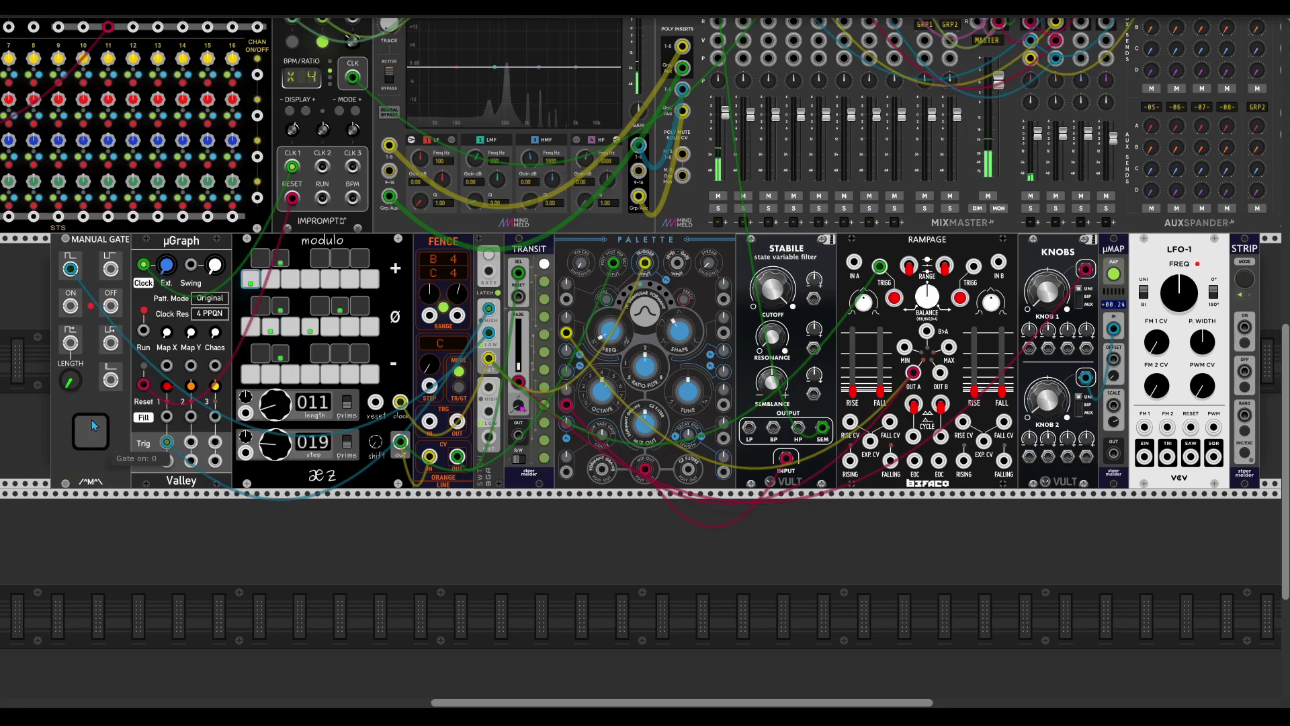
pyautogui.click(92, 422)
pyautogui.click(92, 422)
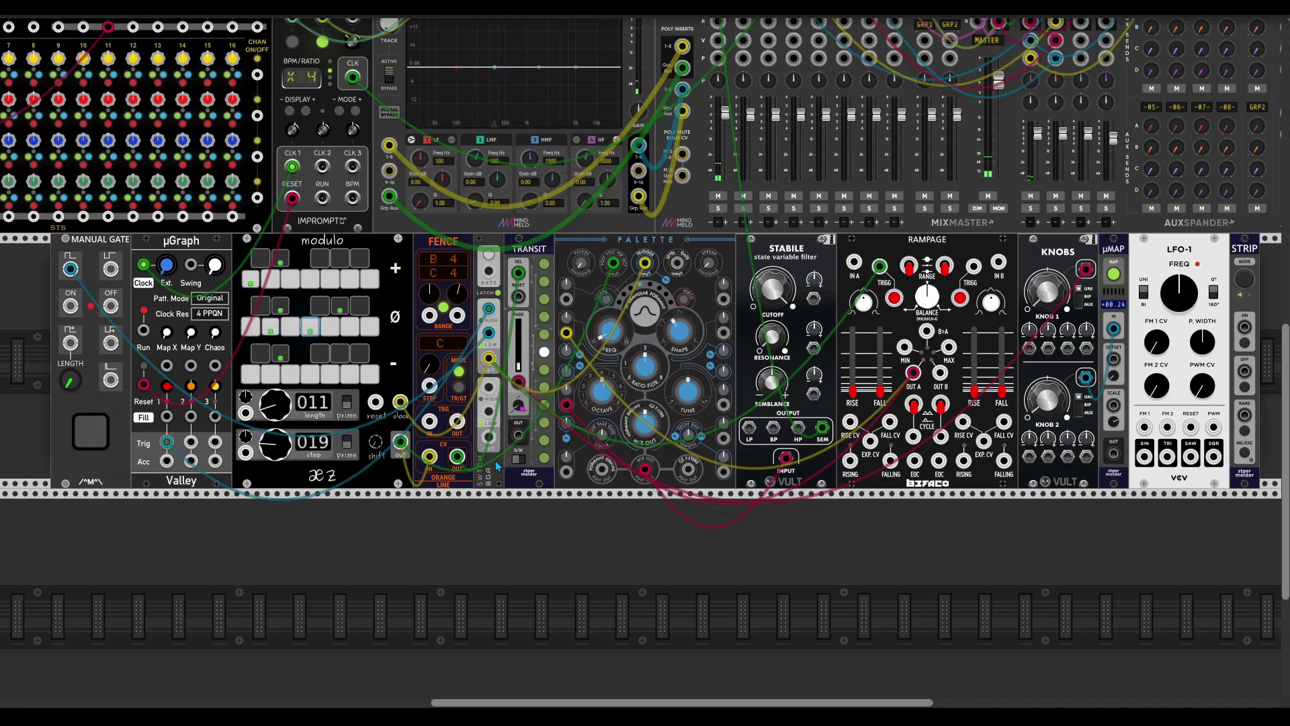
# Step: Toggle TRANSIT's read/write mode and trigger two more test notes
pyautogui.click(517, 459)
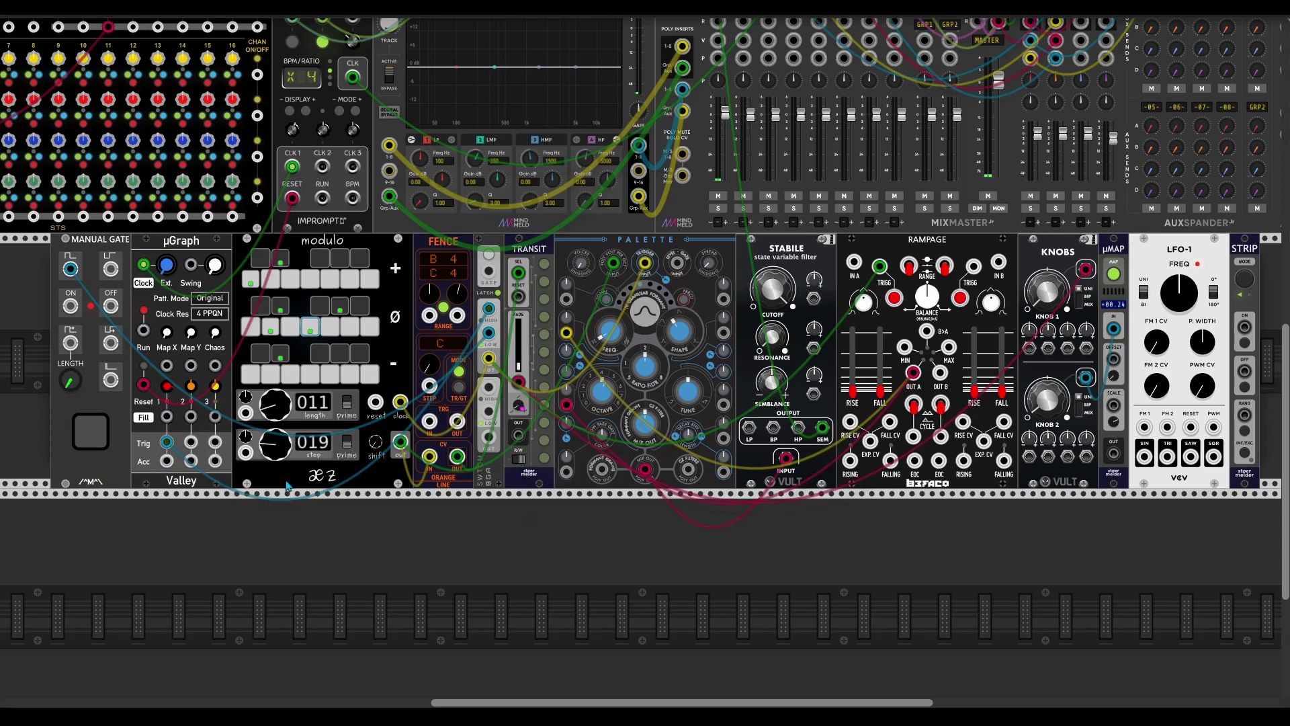
pyautogui.click(93, 432)
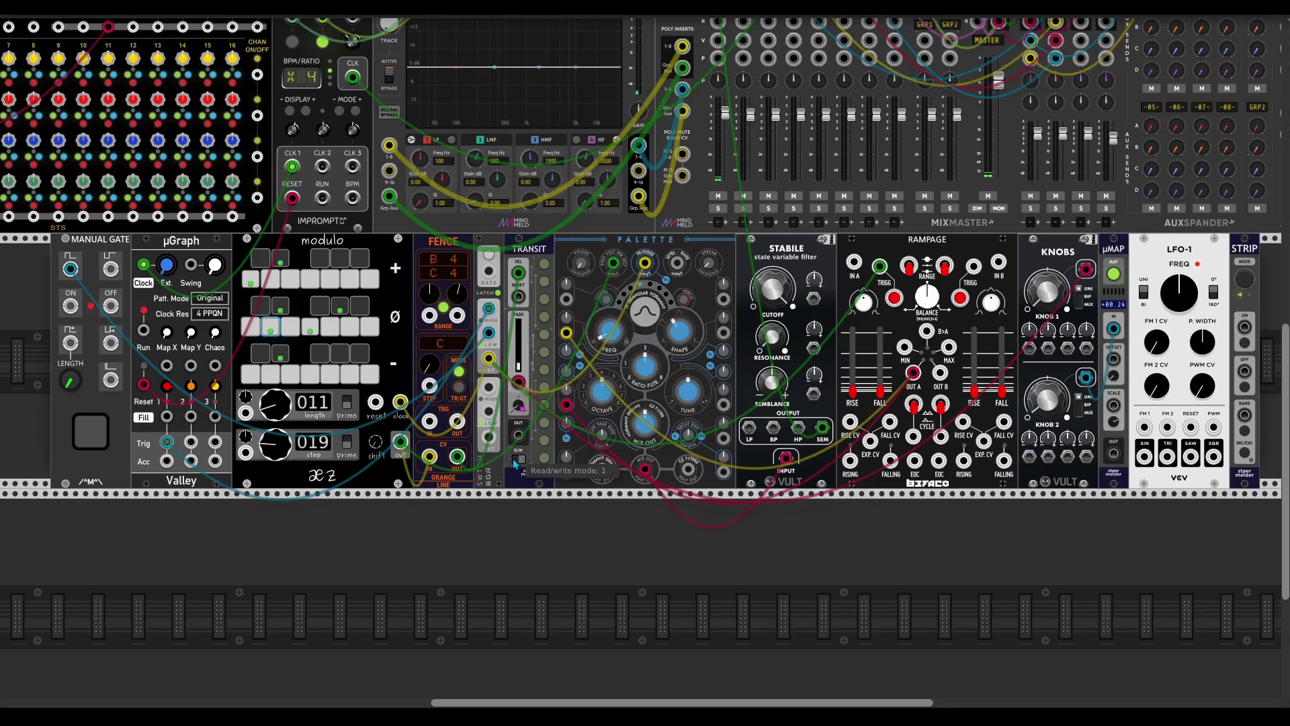
pyautogui.click(89, 440)
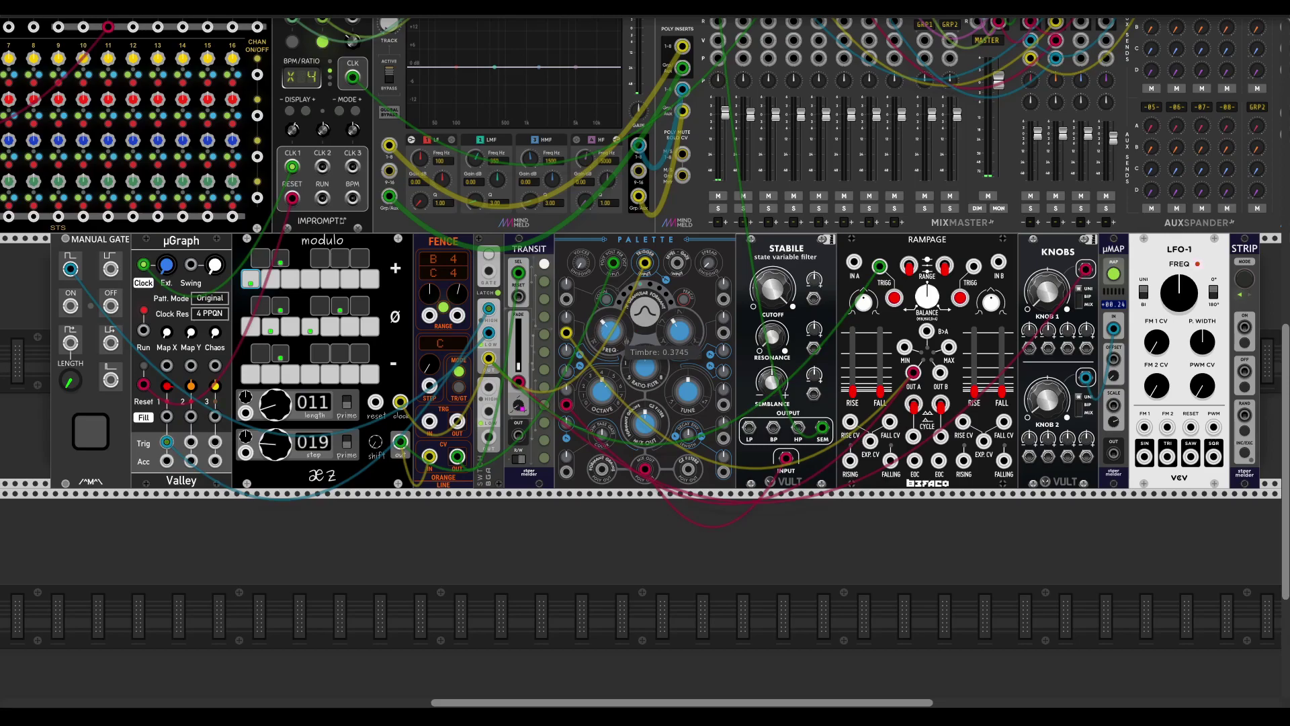
pyautogui.moveTo(646, 366)
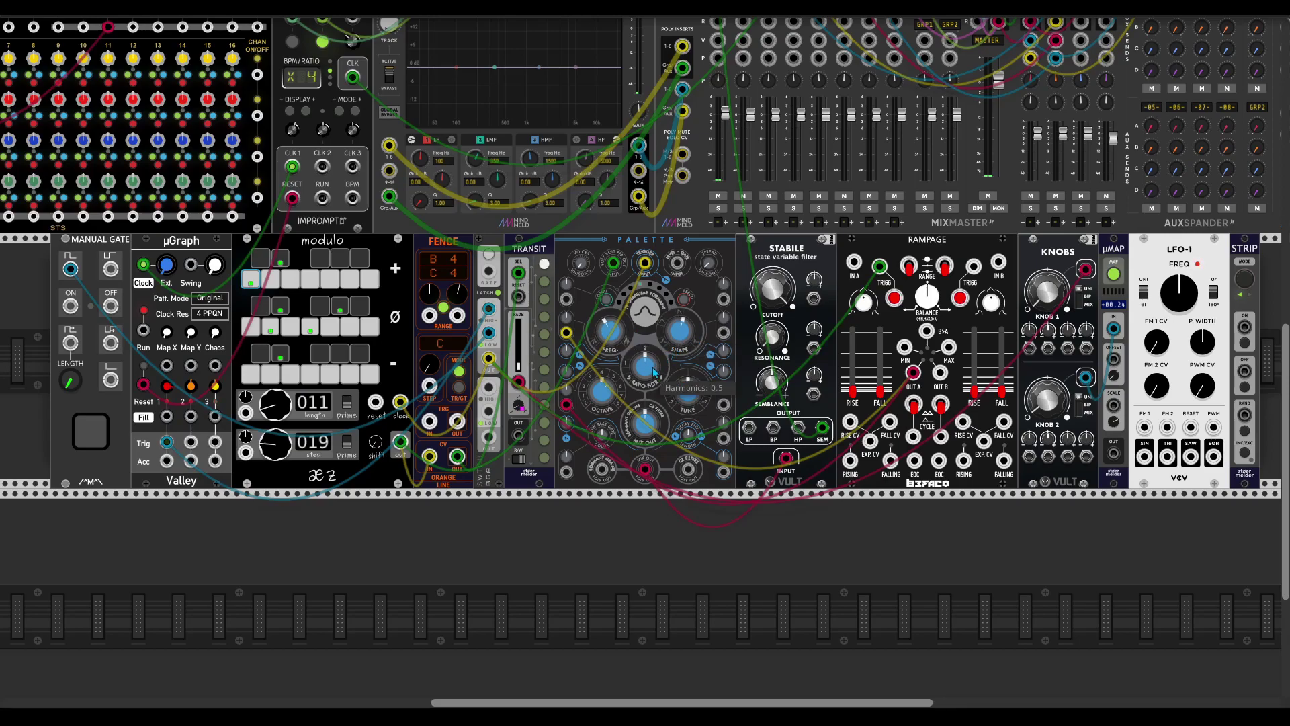
# Step: Use TRANSIT's Bind multiple parameters option to capture the neighbouring modules' knobs
pyautogui.rightClick(539, 256)
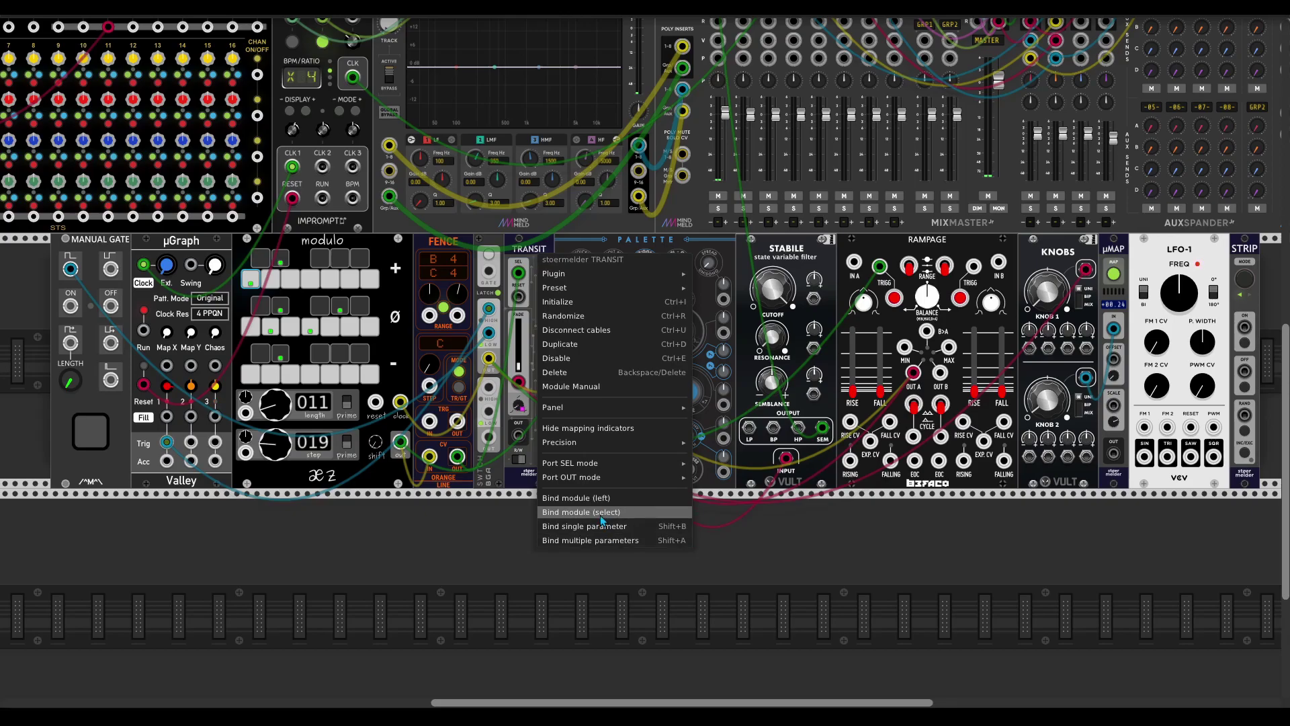
pyautogui.click(603, 517)
pyautogui.rightClick(536, 256)
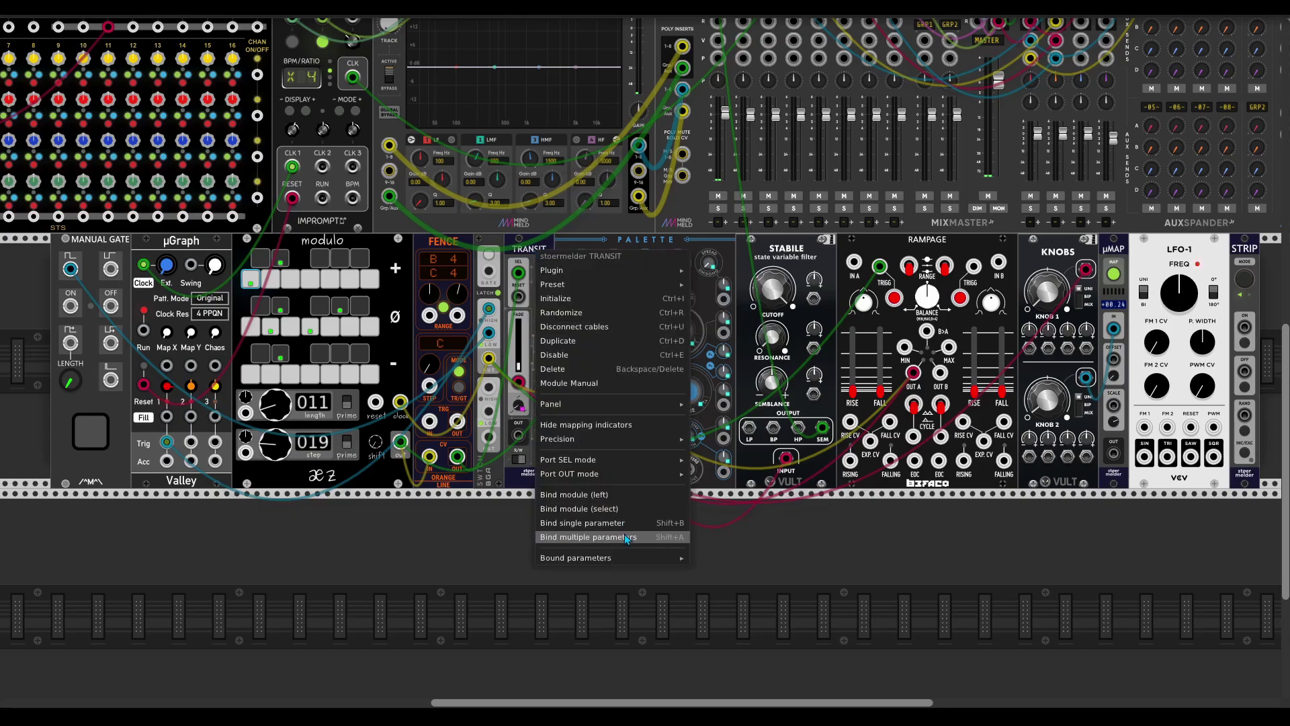
pyautogui.click(610, 507)
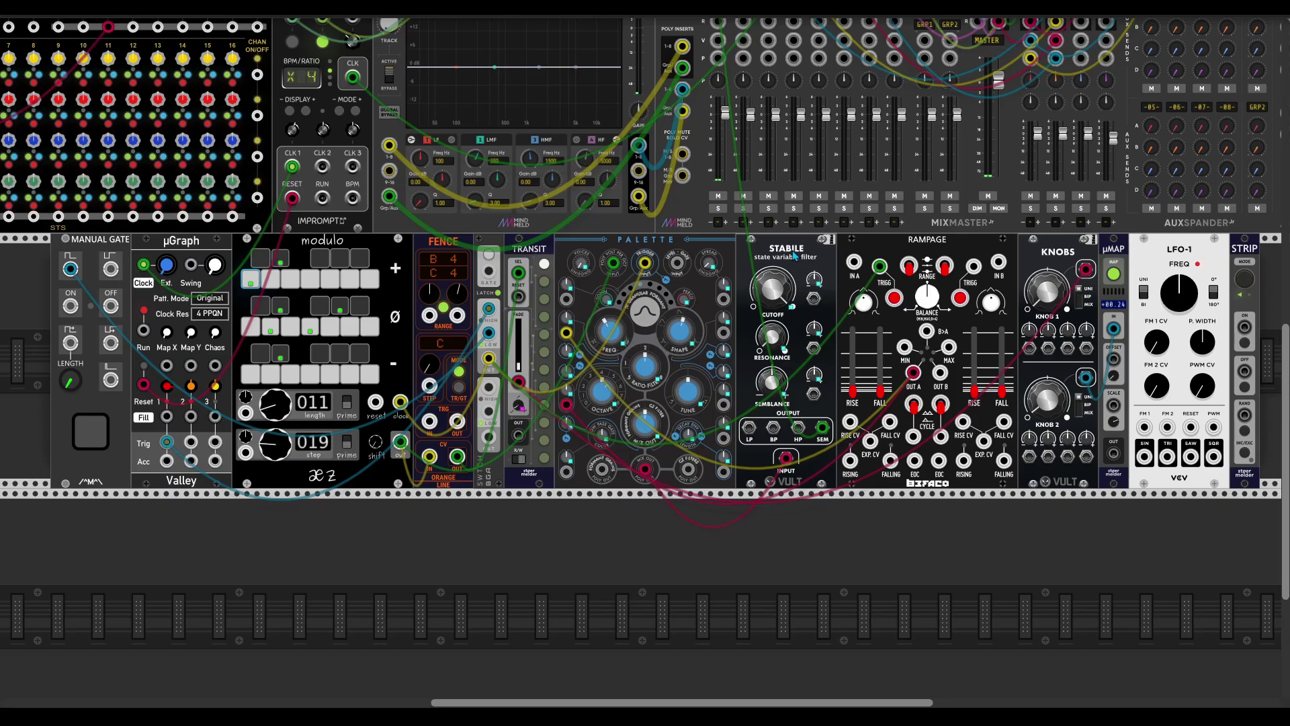
# Step: Bind a single parameter and a selected whole module to TRANSIT
pyautogui.rightClick(524, 247)
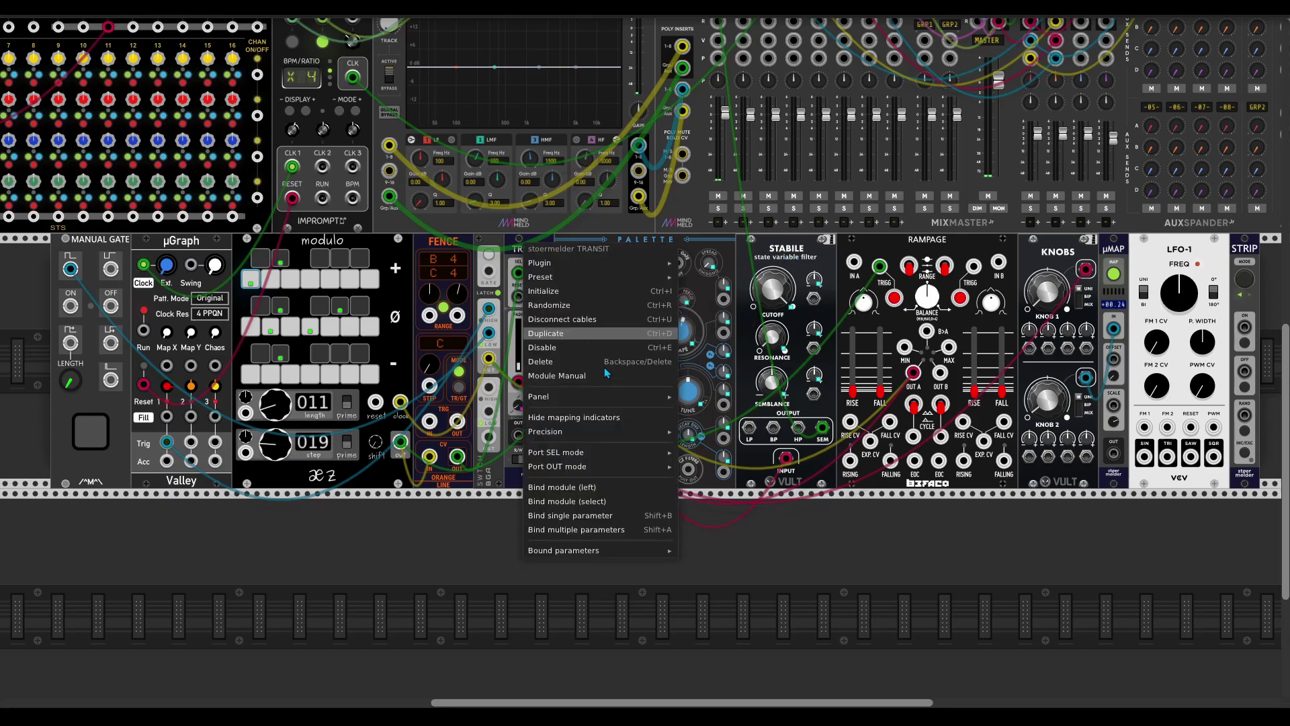
pyautogui.click(584, 516)
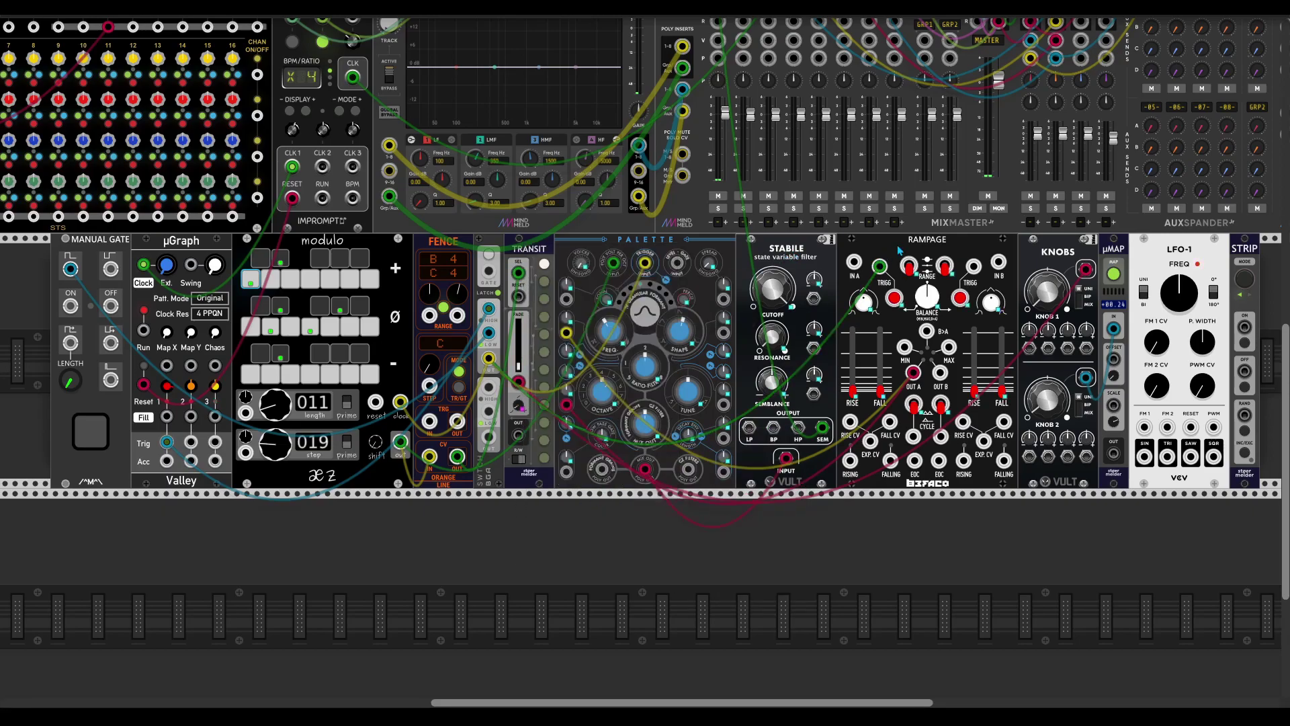
pyautogui.rightClick(537, 256)
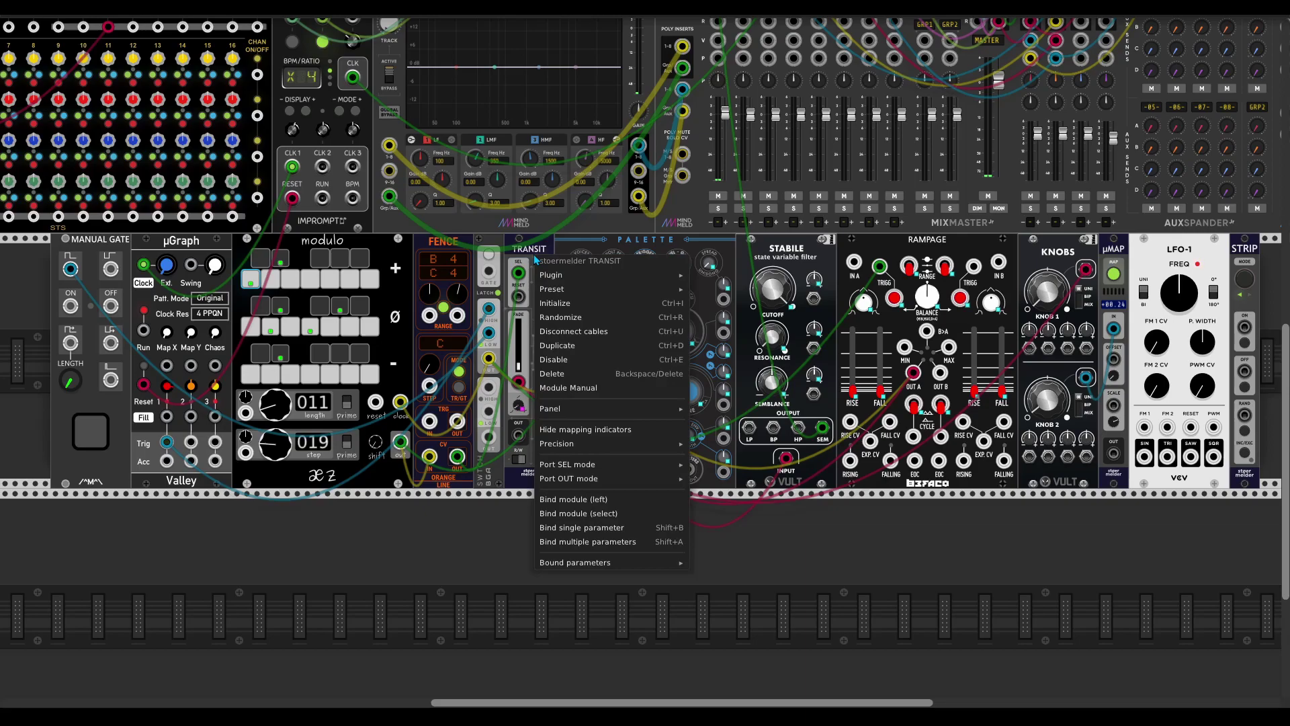
pyautogui.click(596, 516)
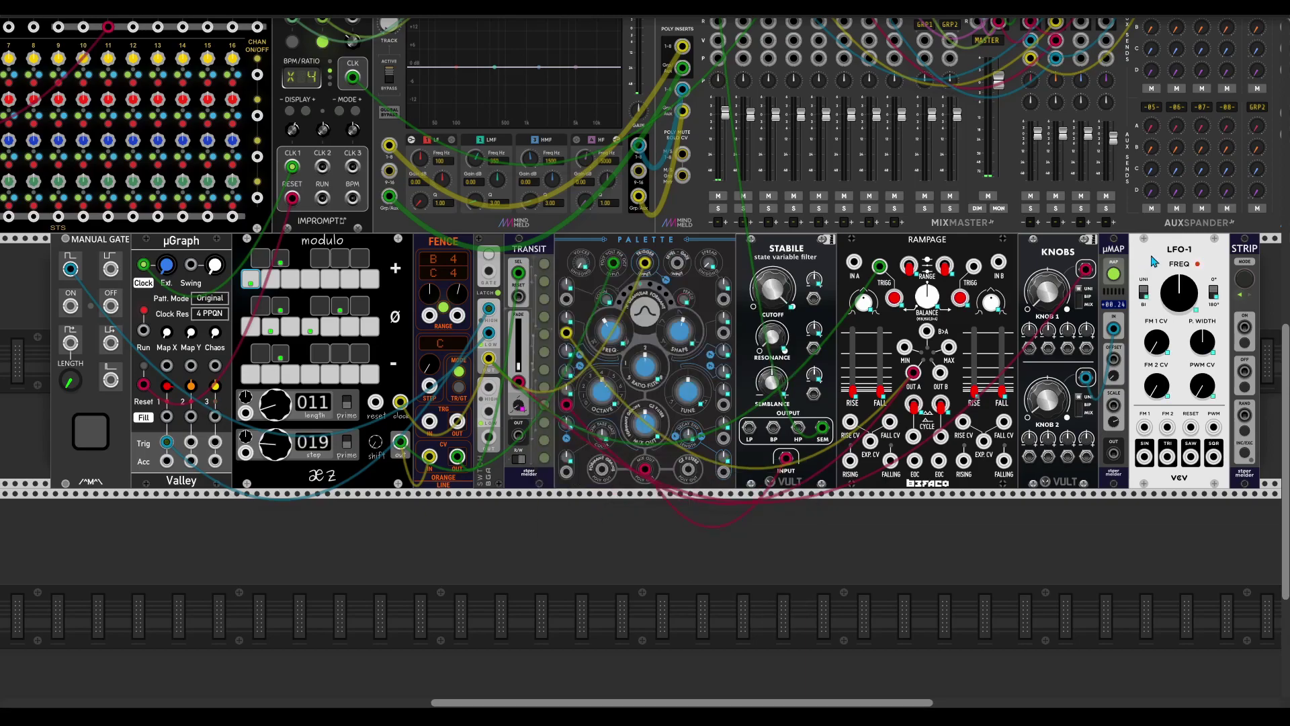
pyautogui.rightClick(537, 255)
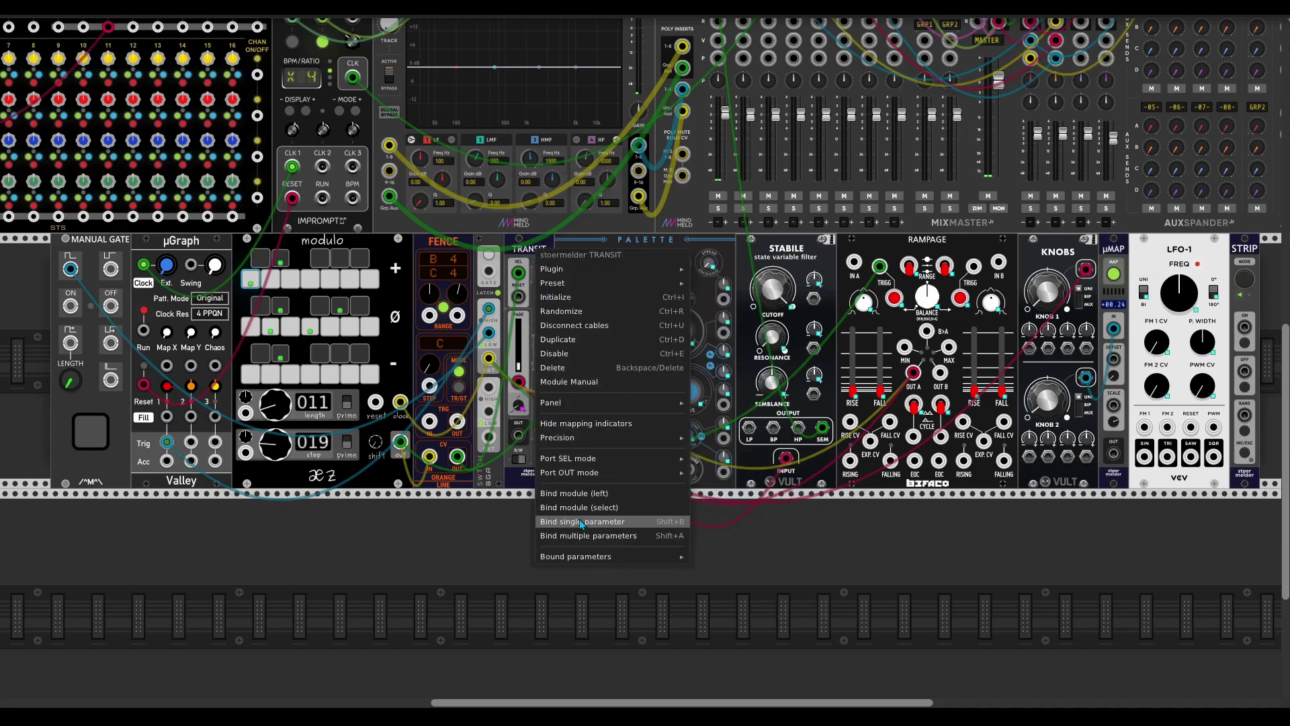
pyautogui.click(582, 504)
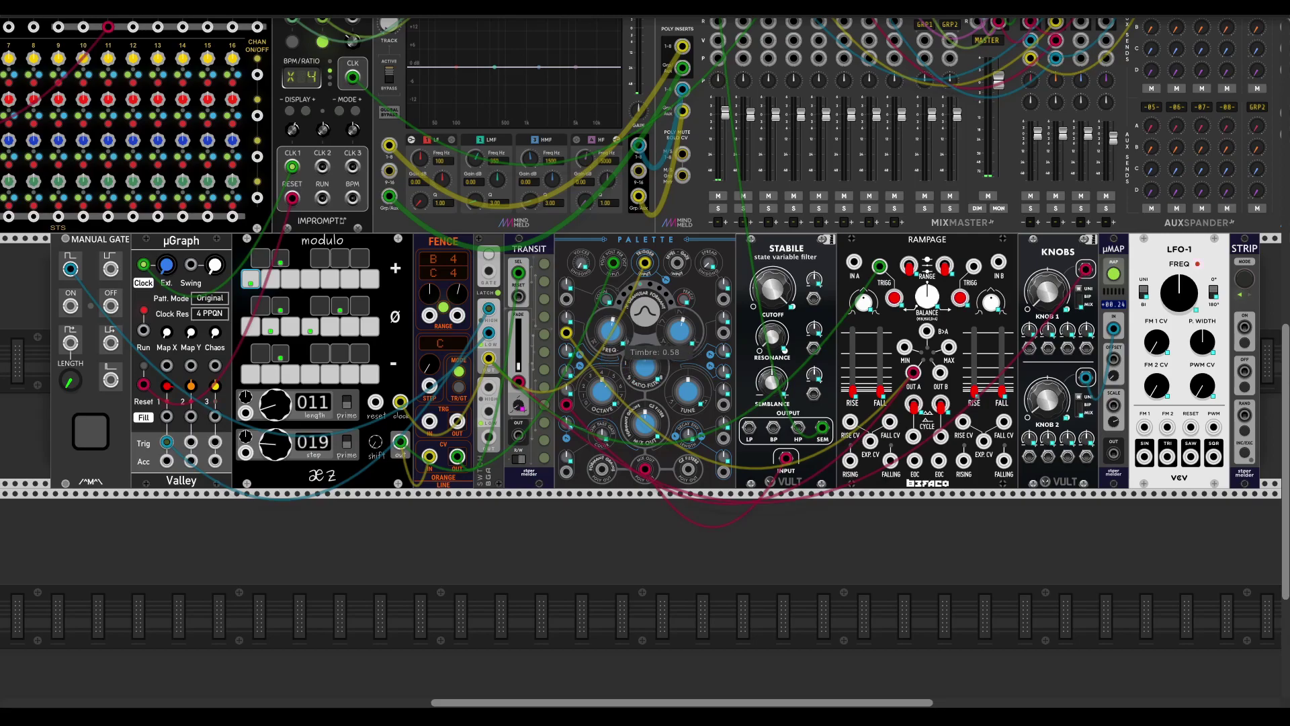
pyautogui.moveTo(645, 369)
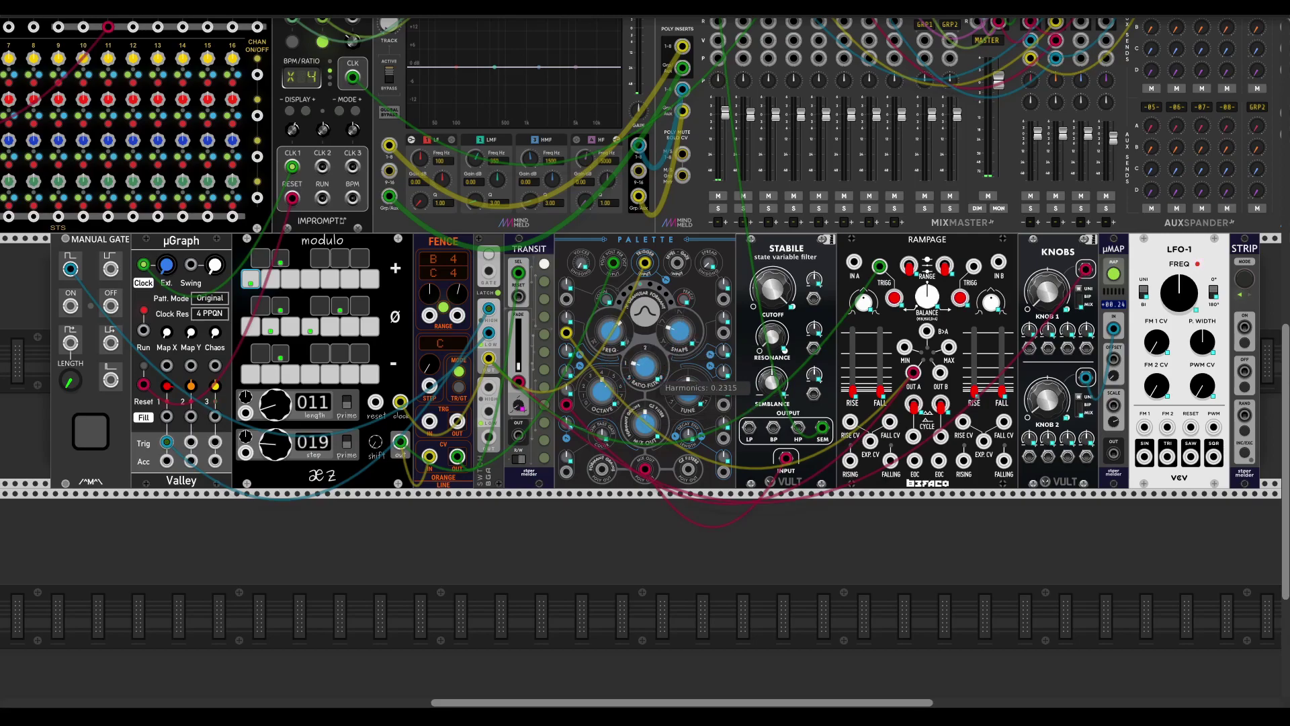
# Step: Duplicate the Manual Gate below the row, patch it to Palette's trigger, and fire it
pyautogui.moveTo(645, 350); pyautogui.dragTo(646, 349)
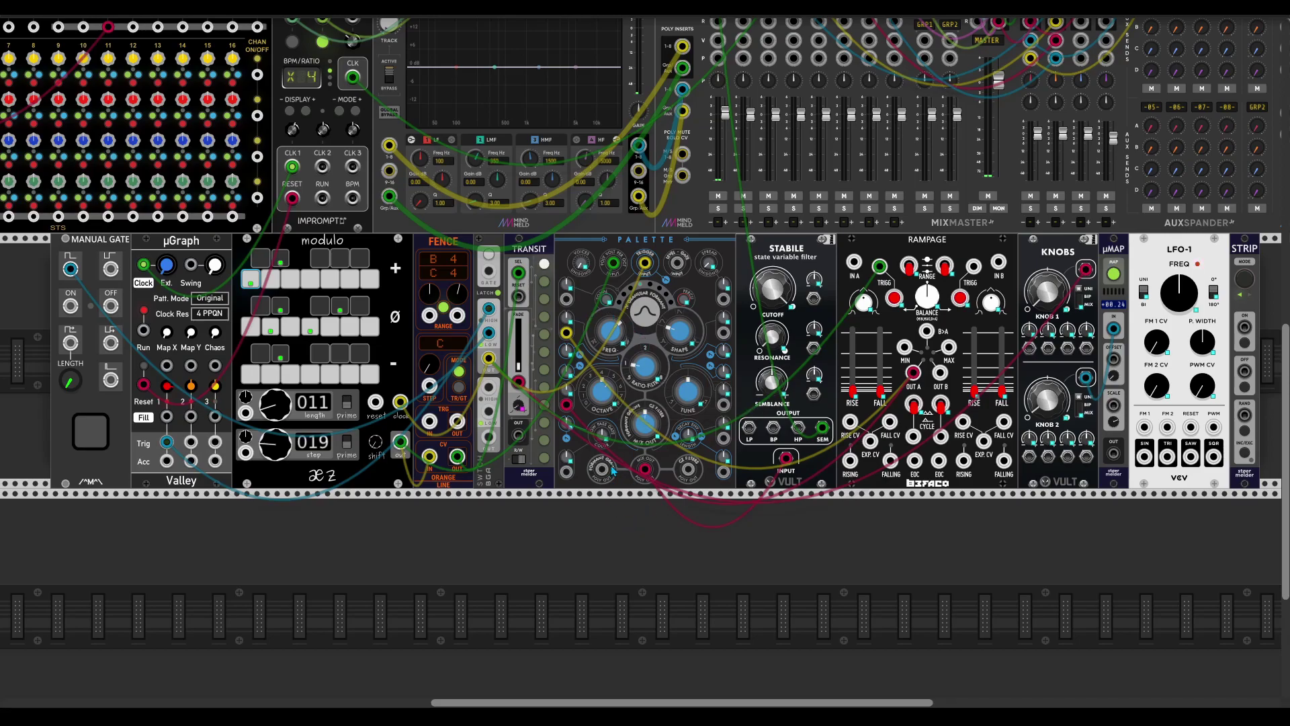
pyautogui.click(655, 264)
pyautogui.hotkey('ctrl', 'd')
pyautogui.moveTo(27, 250)
pyautogui.mouseDown()
pyautogui.moveTo(565, 504)
pyautogui.moveTo(625, 506)
pyautogui.mouseUp()
pyautogui.moveTo(645, 265); pyautogui.dragTo(635, 664)
pyautogui.scroll(-3, 635, 605)
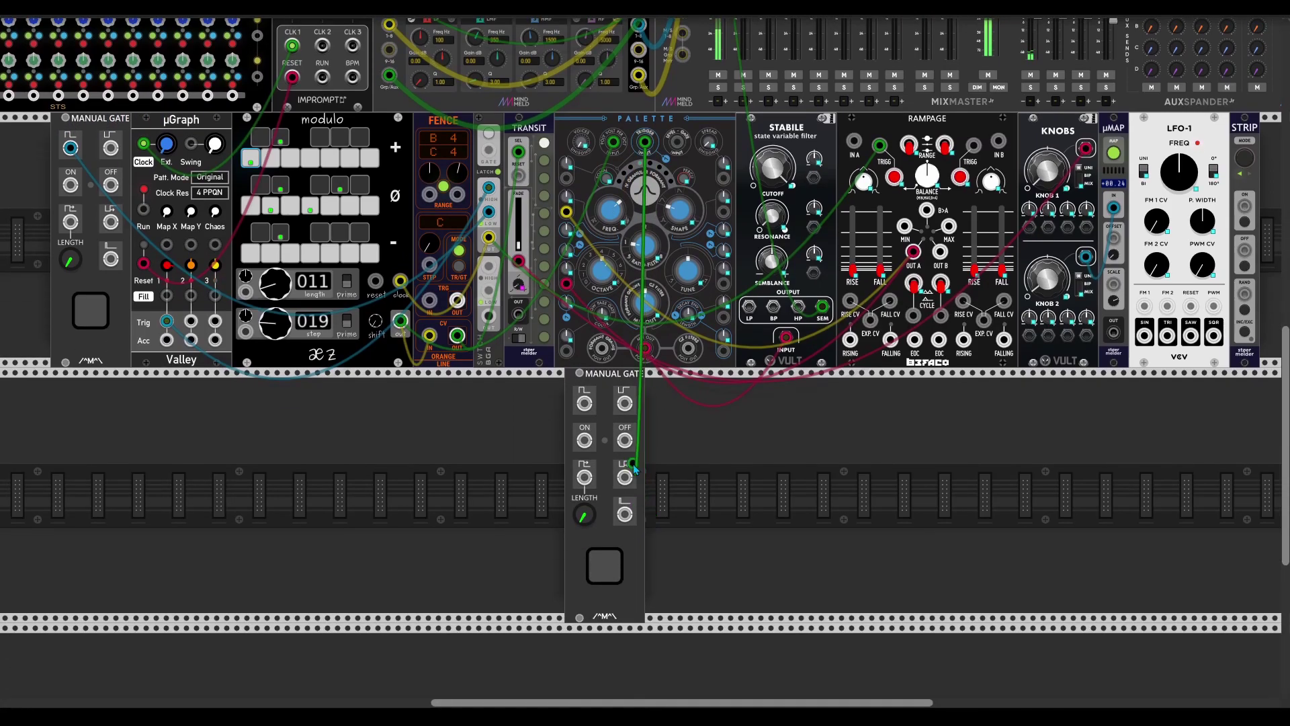
pyautogui.click(613, 568)
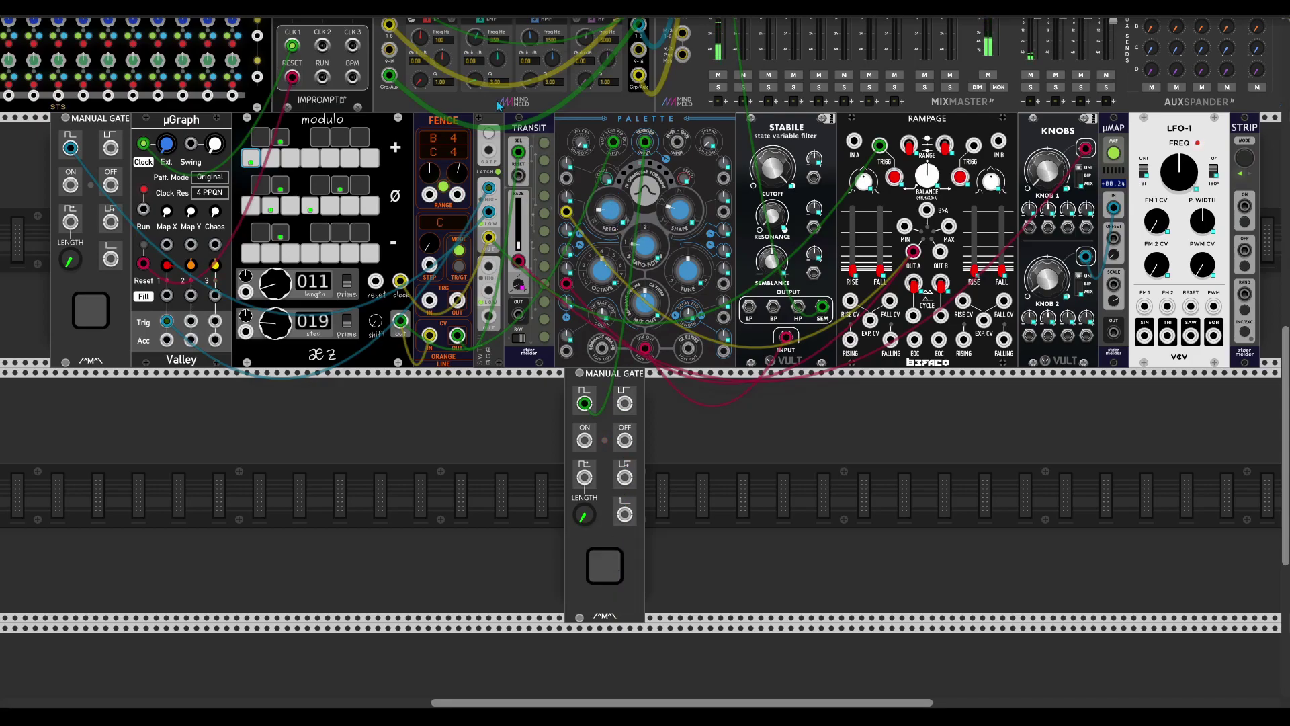
# Step: Duplicate SWTCH into the lower row, cabling Manual Gate to HIGH and OUT toward Palette
pyautogui.hotkey('ctrl', 'd')
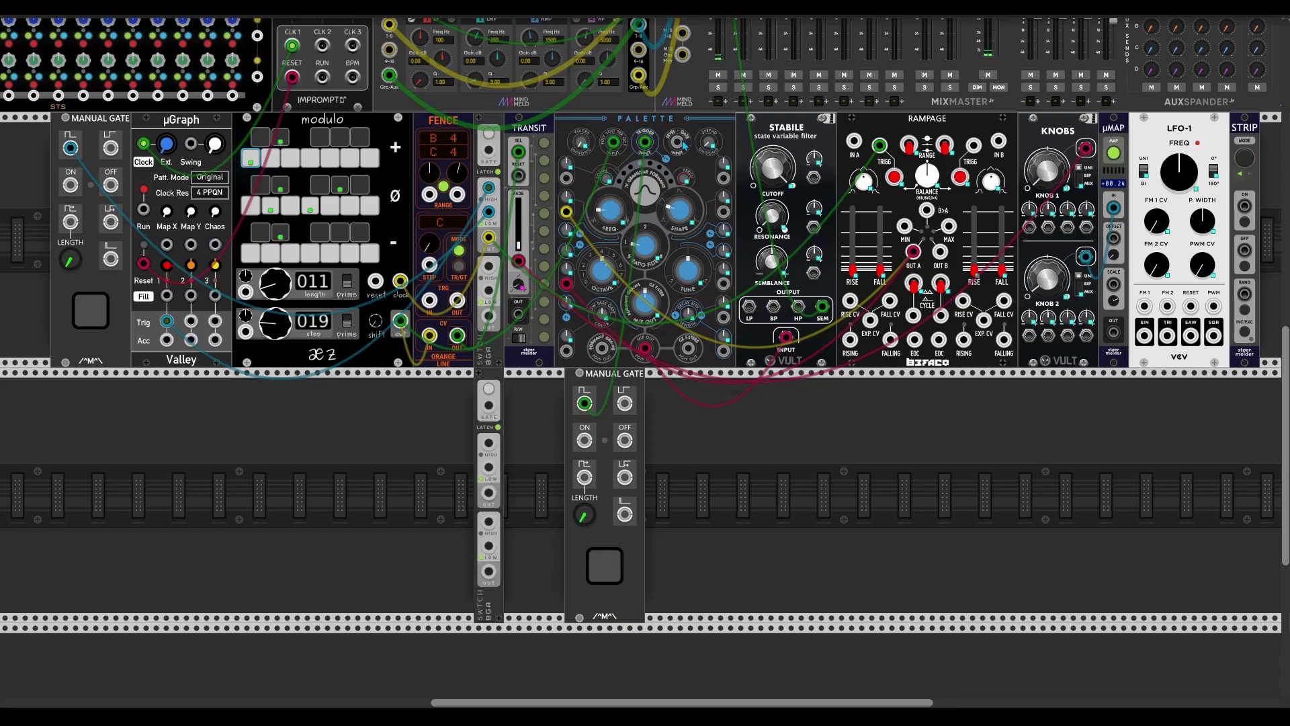
pyautogui.moveTo(617, 303); pyautogui.dragTo(492, 469)
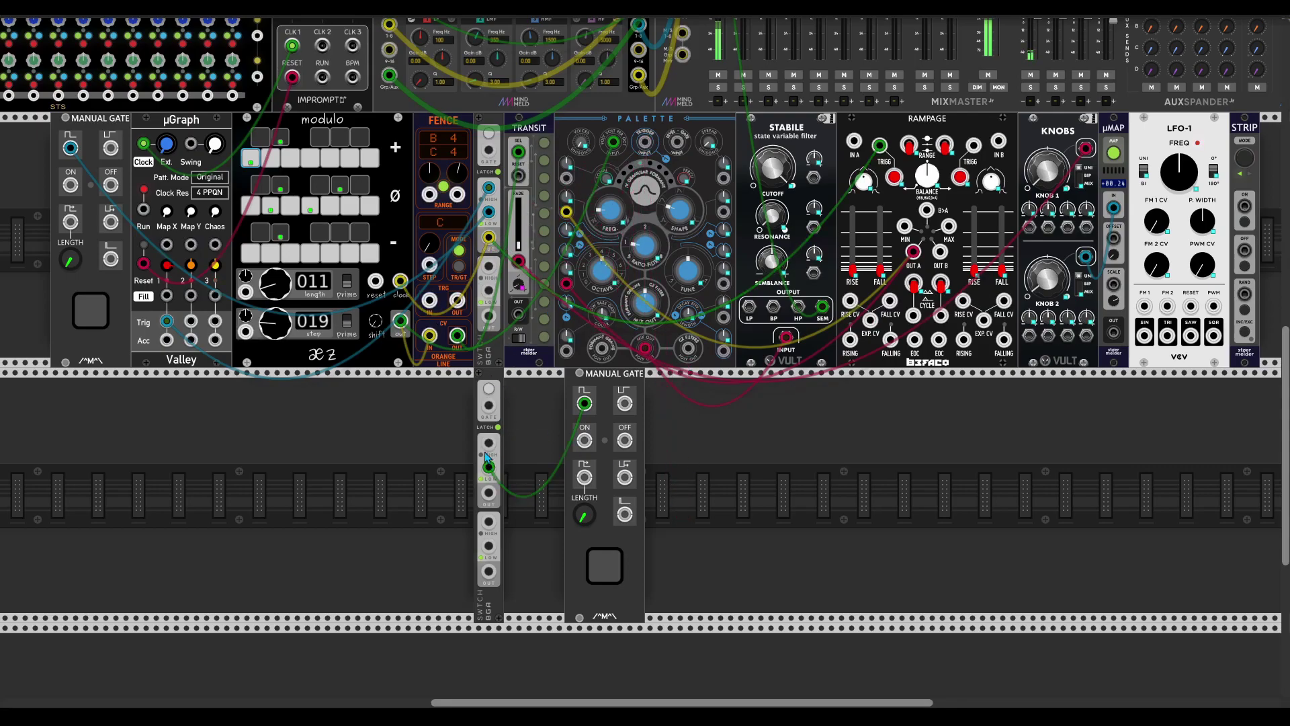
pyautogui.moveTo(489, 494)
pyautogui.mouseDown()
pyautogui.moveTo(617, 149)
pyautogui.moveTo(646, 142)
pyautogui.mouseUp()
# Step: Land the SWTCH cable on Palette's TRIGGER jack and audition with repeated test gates
pyautogui.click(607, 582)
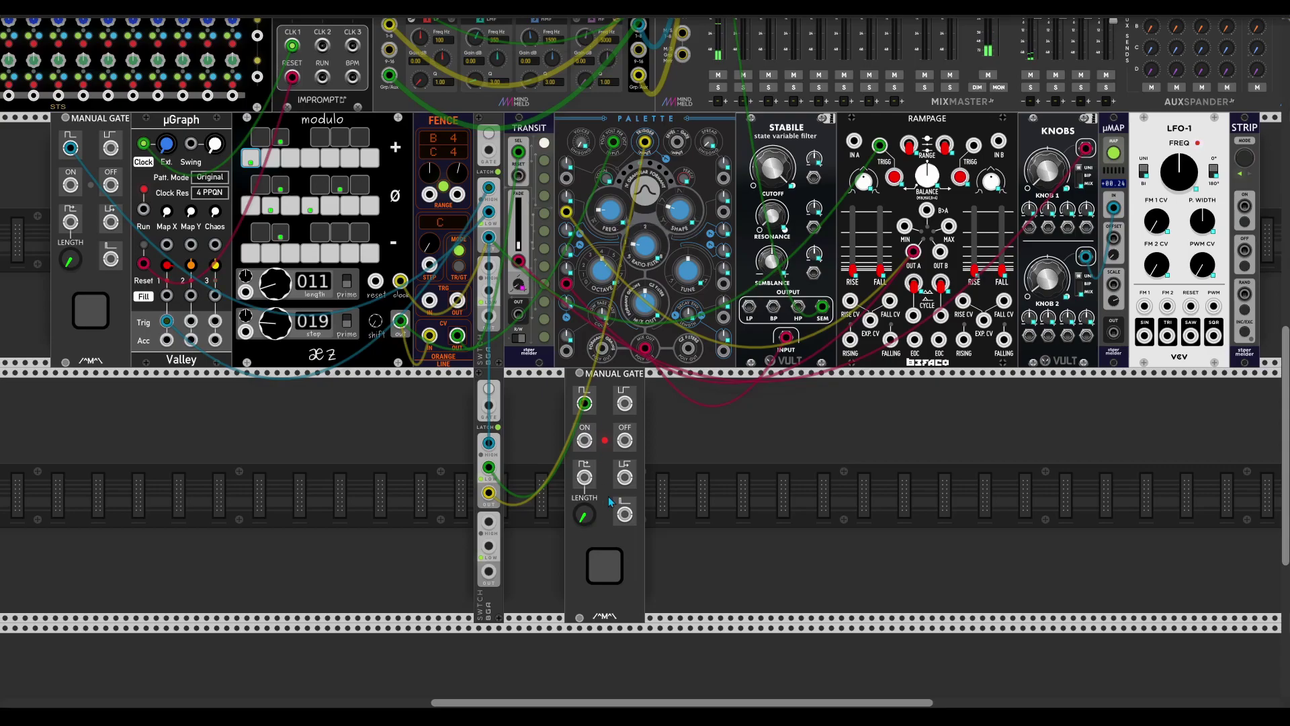
pyautogui.click(604, 568)
pyautogui.click(619, 575)
pyautogui.click(618, 576)
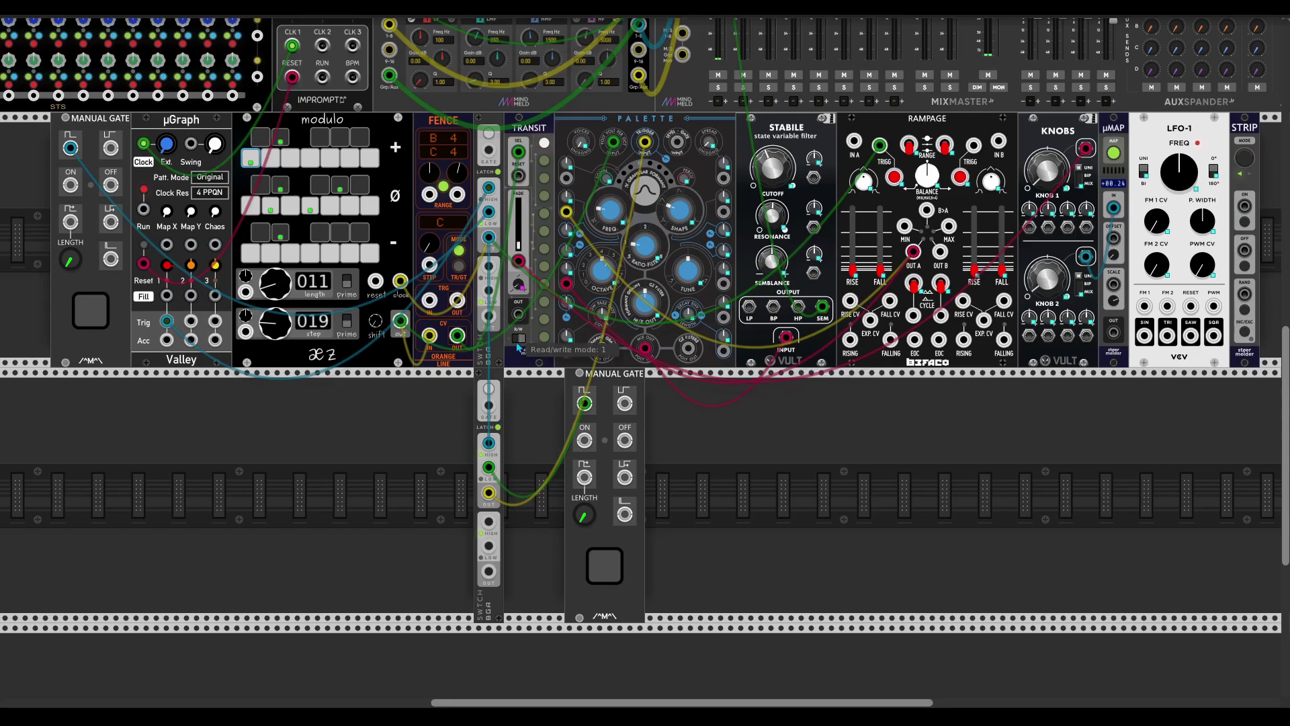
pyautogui.click(103, 316)
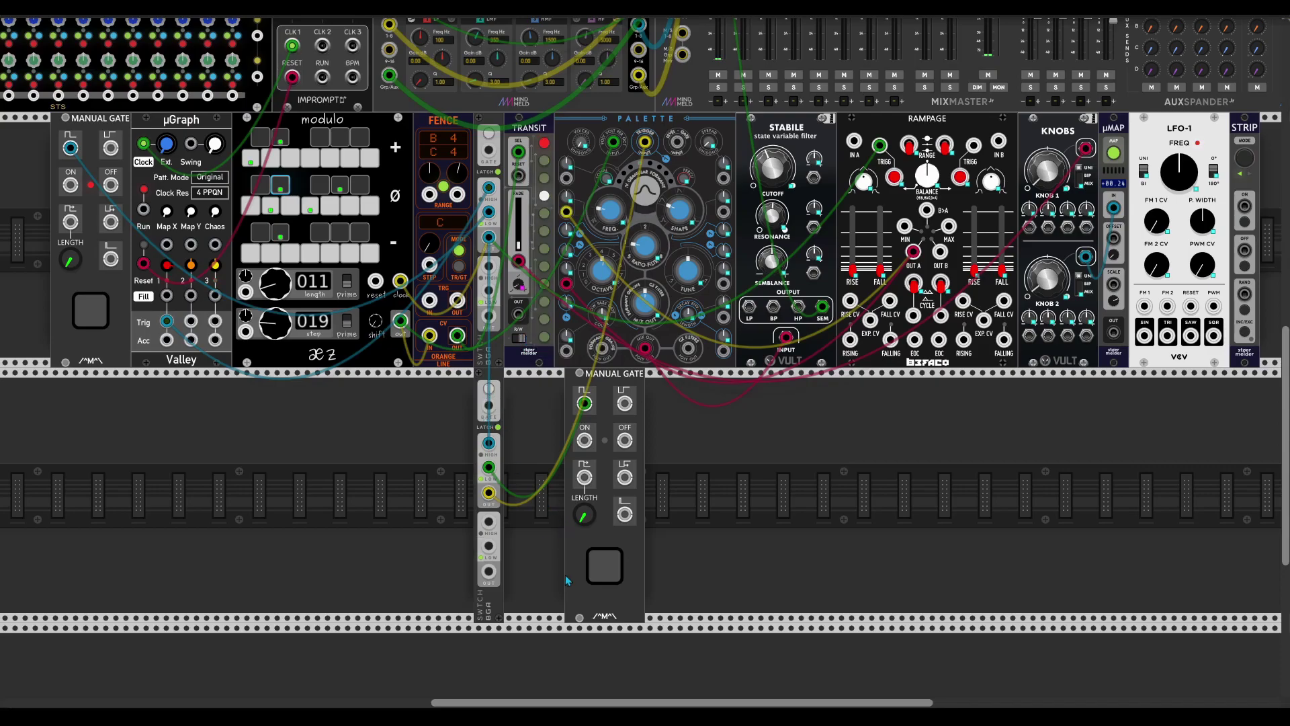
pyautogui.click(604, 567)
pyautogui.click(605, 567)
pyautogui.click(605, 567)
pyautogui.click(616, 565)
pyautogui.click(605, 567)
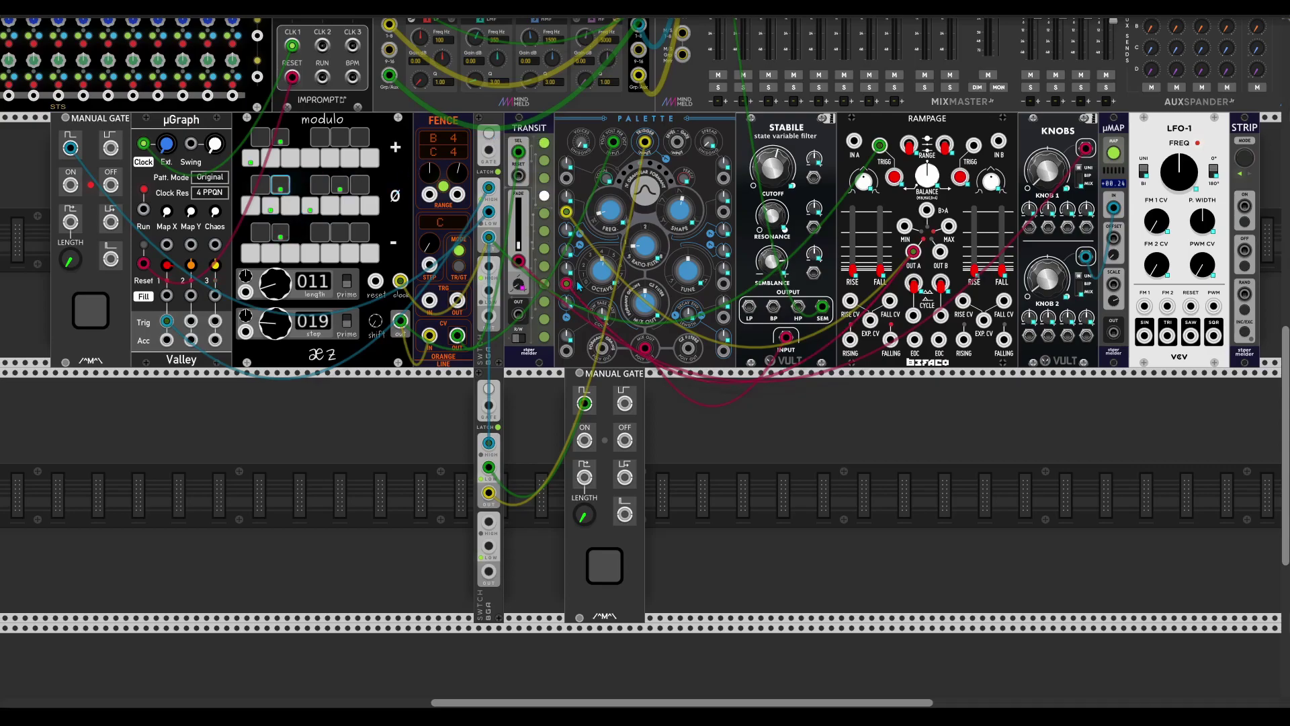
pyautogui.scroll(3, 581, 286)
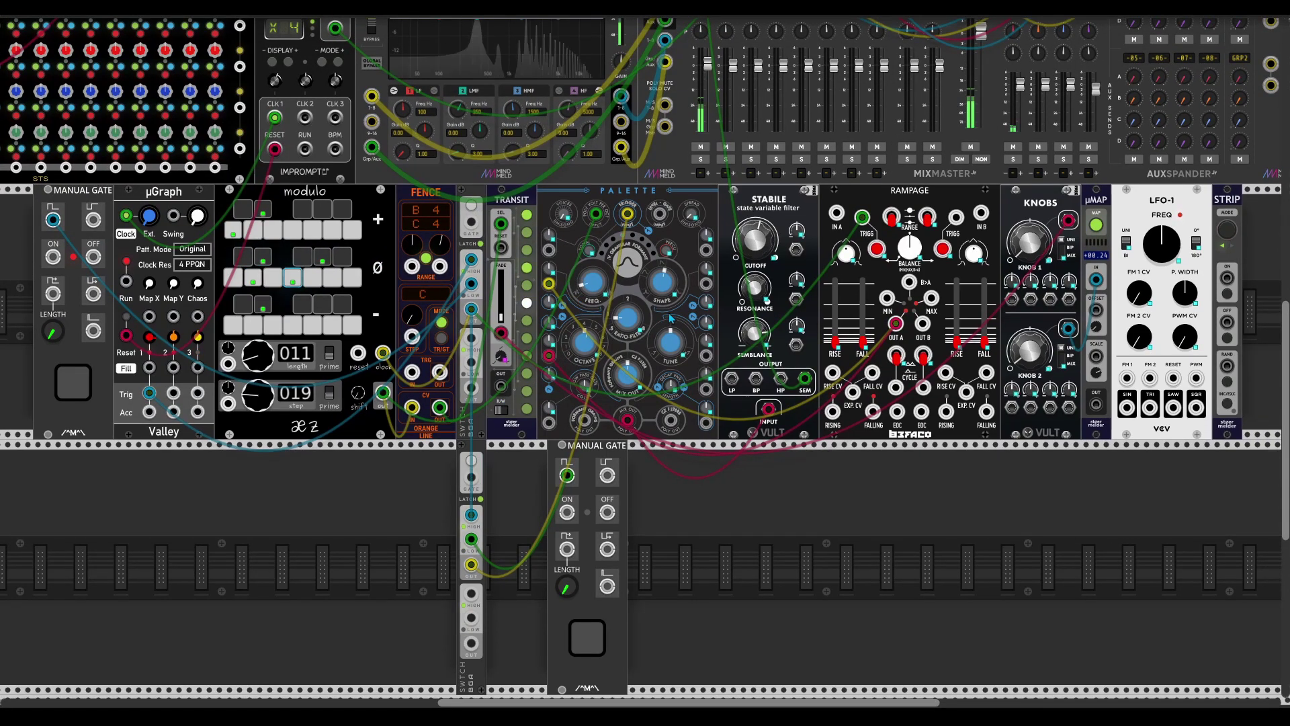
pyautogui.scroll(3, 675, 314)
pyautogui.scroll(2, 675, 314)
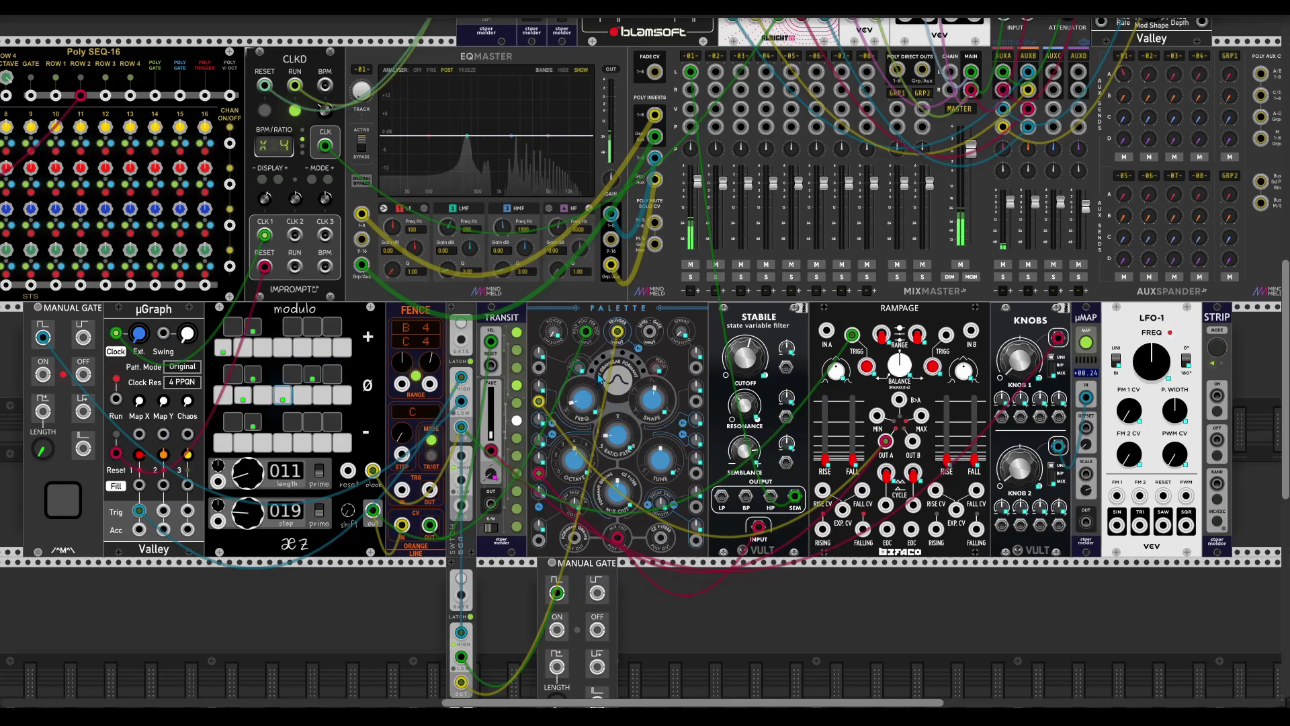
pyautogui.moveTo(599, 378); pyautogui.dragTo(629, 334)
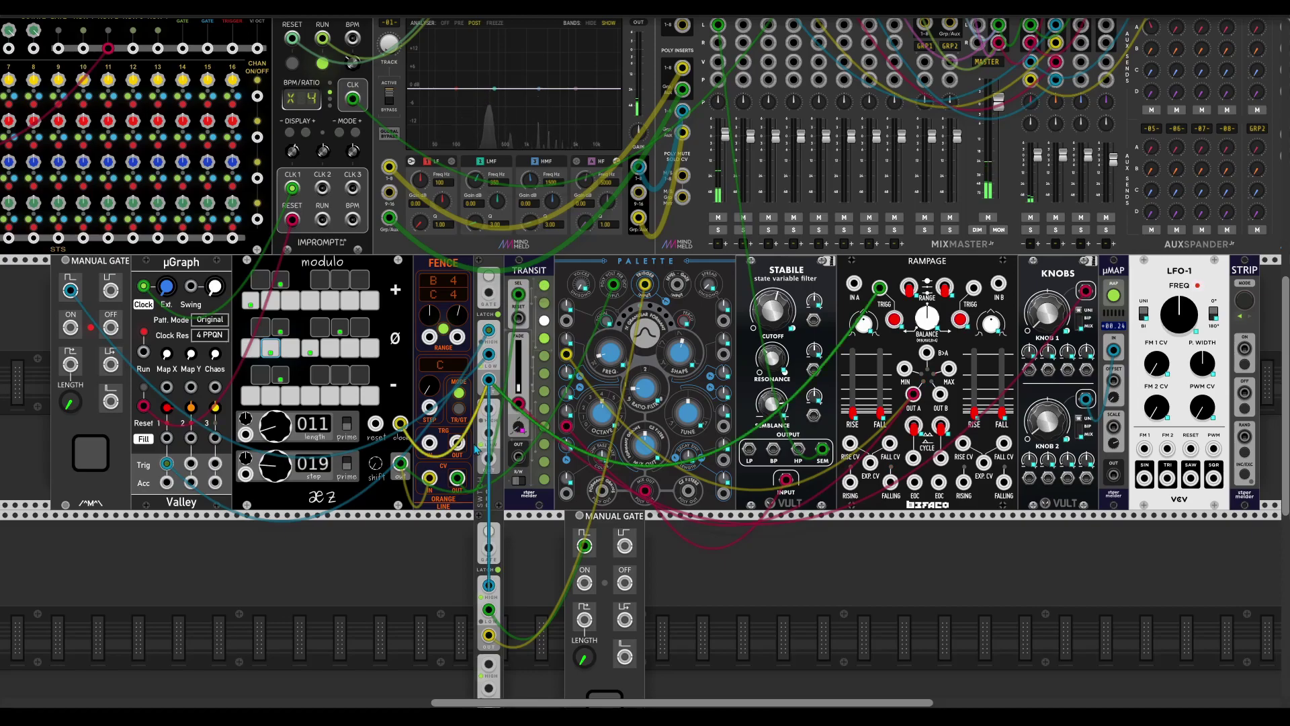
pyautogui.scroll(-3, 521, 529)
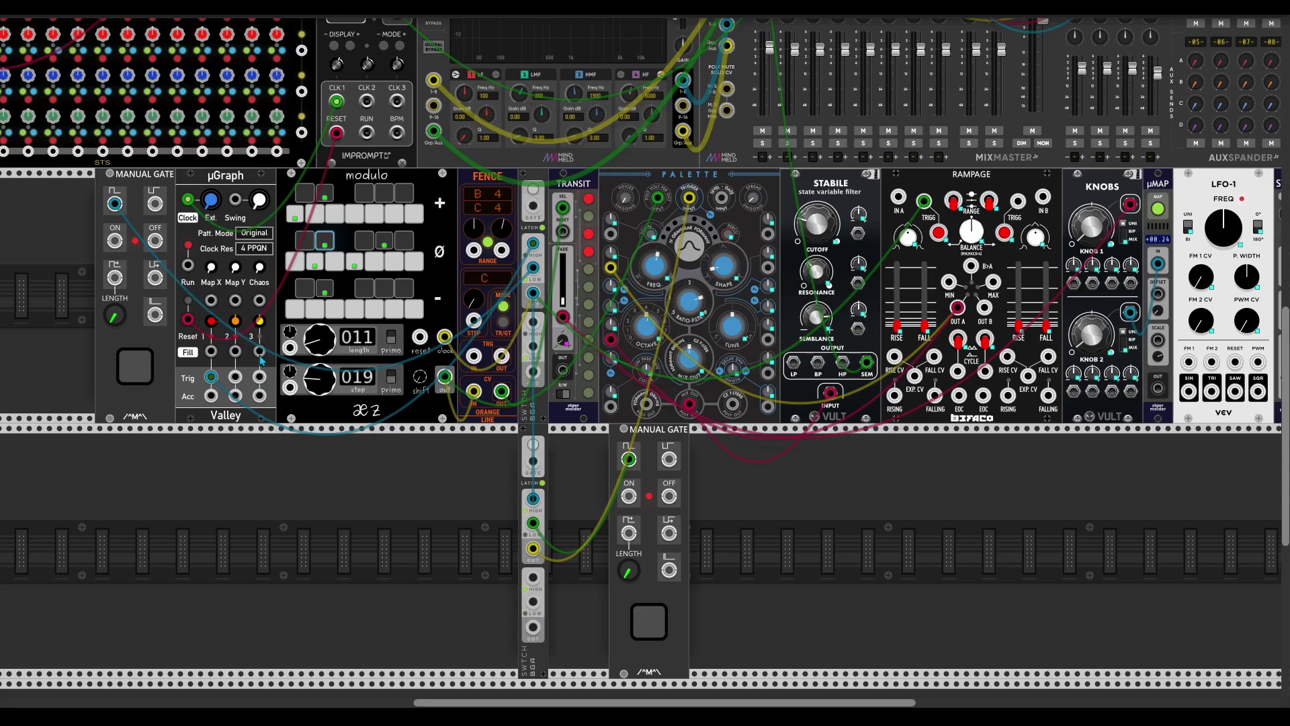
# Step: Toggle TRANSIT's snapshot read/write mode between Manual Gate test notes
pyautogui.click(136, 370)
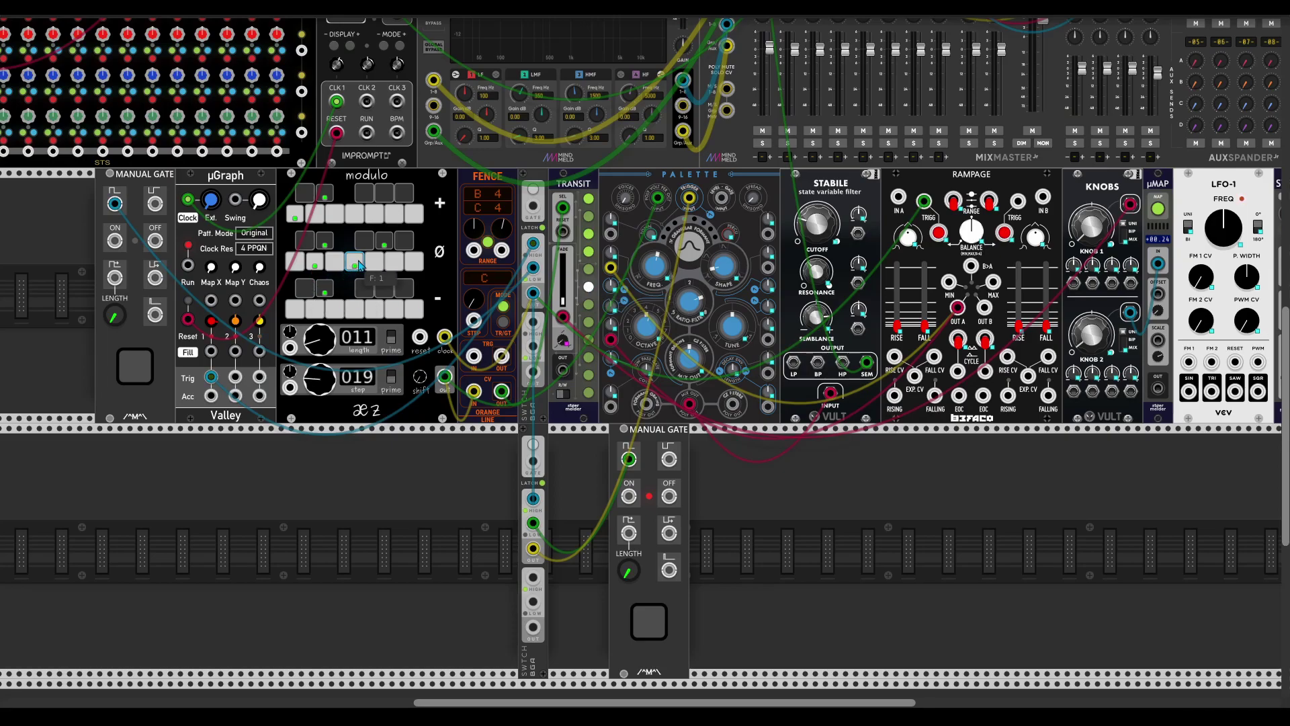
pyautogui.click(568, 394)
pyautogui.click(649, 621)
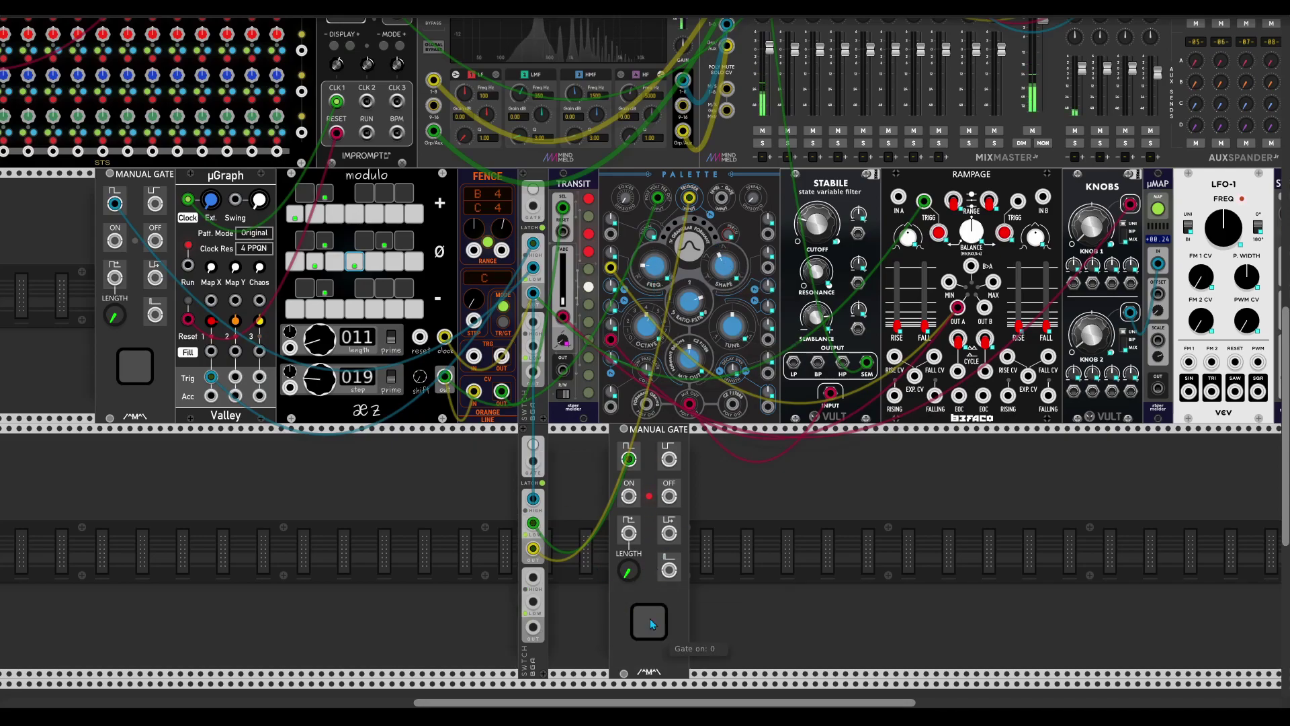
# Step: Lower Palette's Harmonics from 0.515 to 0.458 and audition the change
pyautogui.click(650, 619)
pyautogui.moveTo(692, 303); pyautogui.dragTo(694, 301)
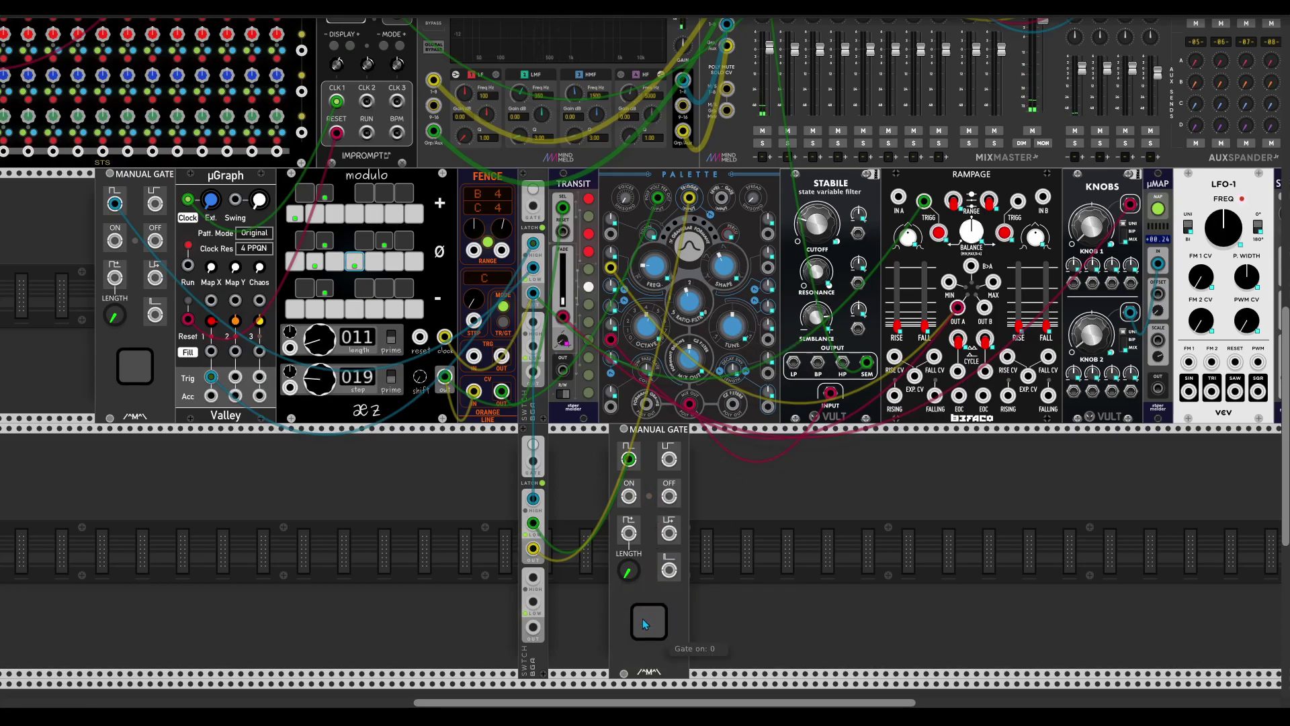
pyautogui.click(649, 627)
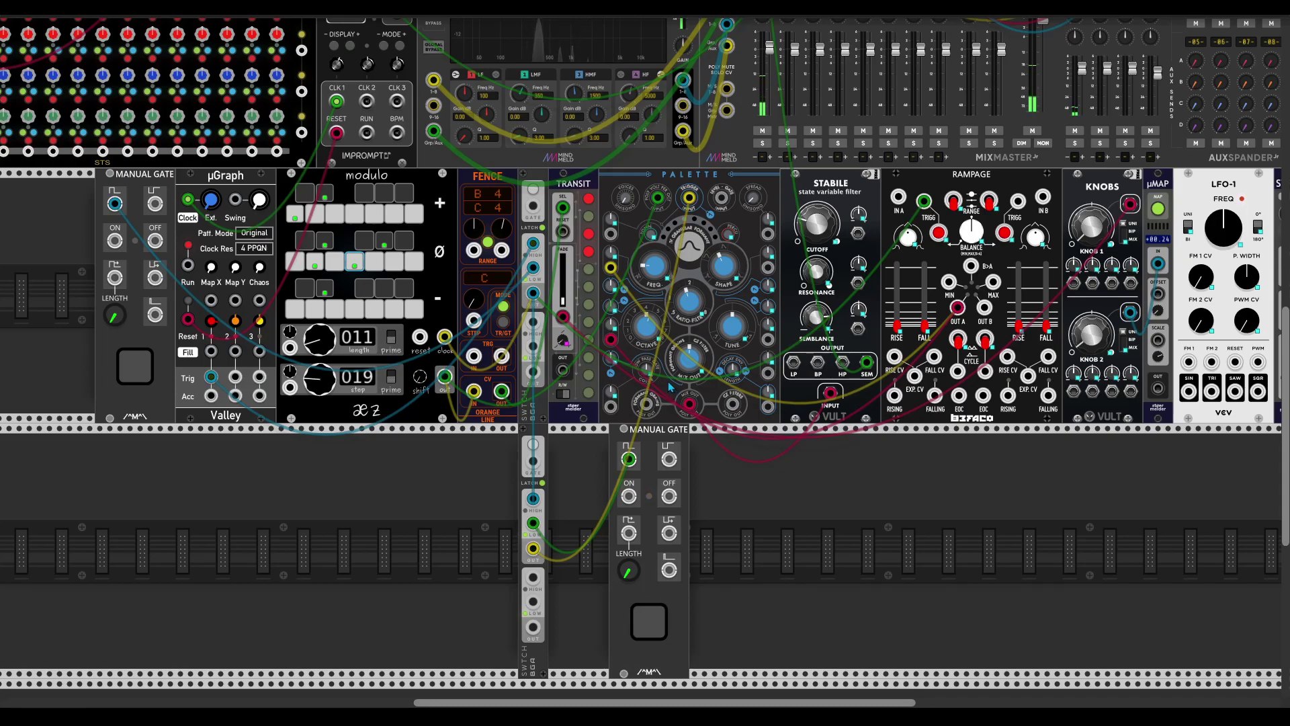
pyautogui.click(655, 625)
pyautogui.click(659, 628)
pyautogui.moveTo(589, 336)
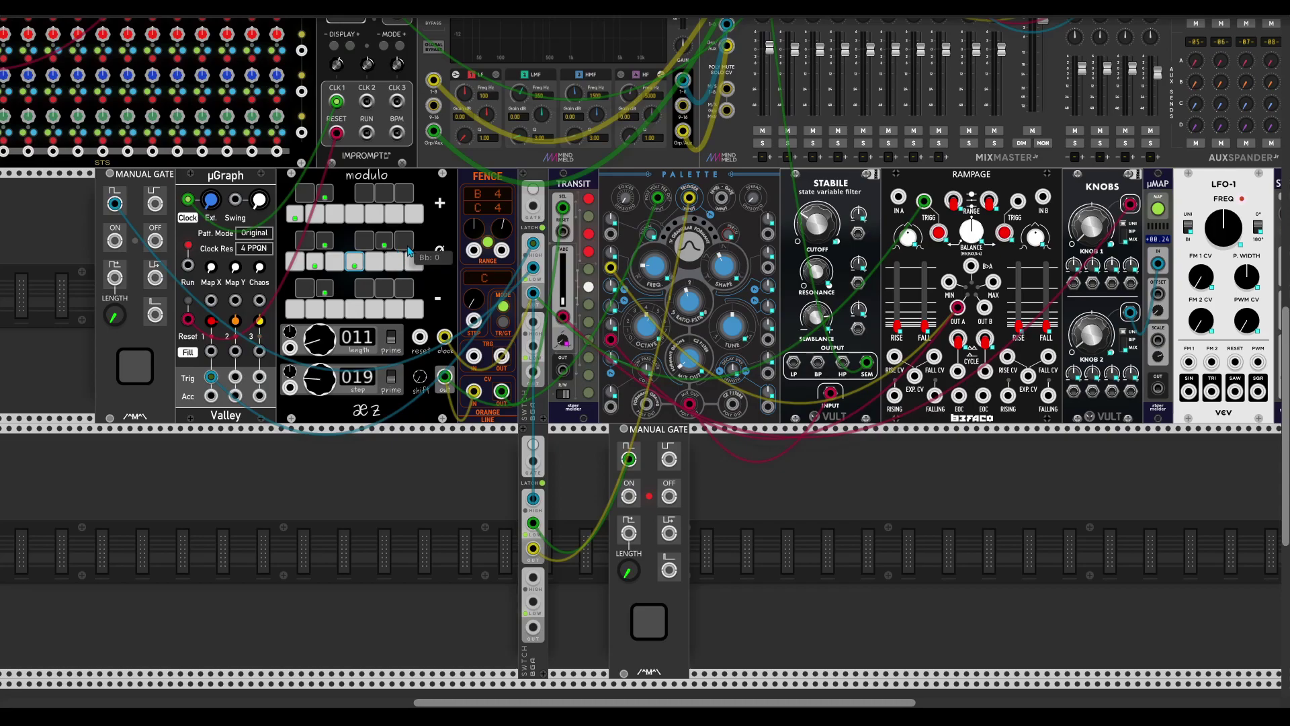
# Step: Store the current state in TRANSIT snapshot 9 and audition it with four gates
pyautogui.click(592, 343)
pyautogui.click(136, 378)
pyautogui.click(649, 617)
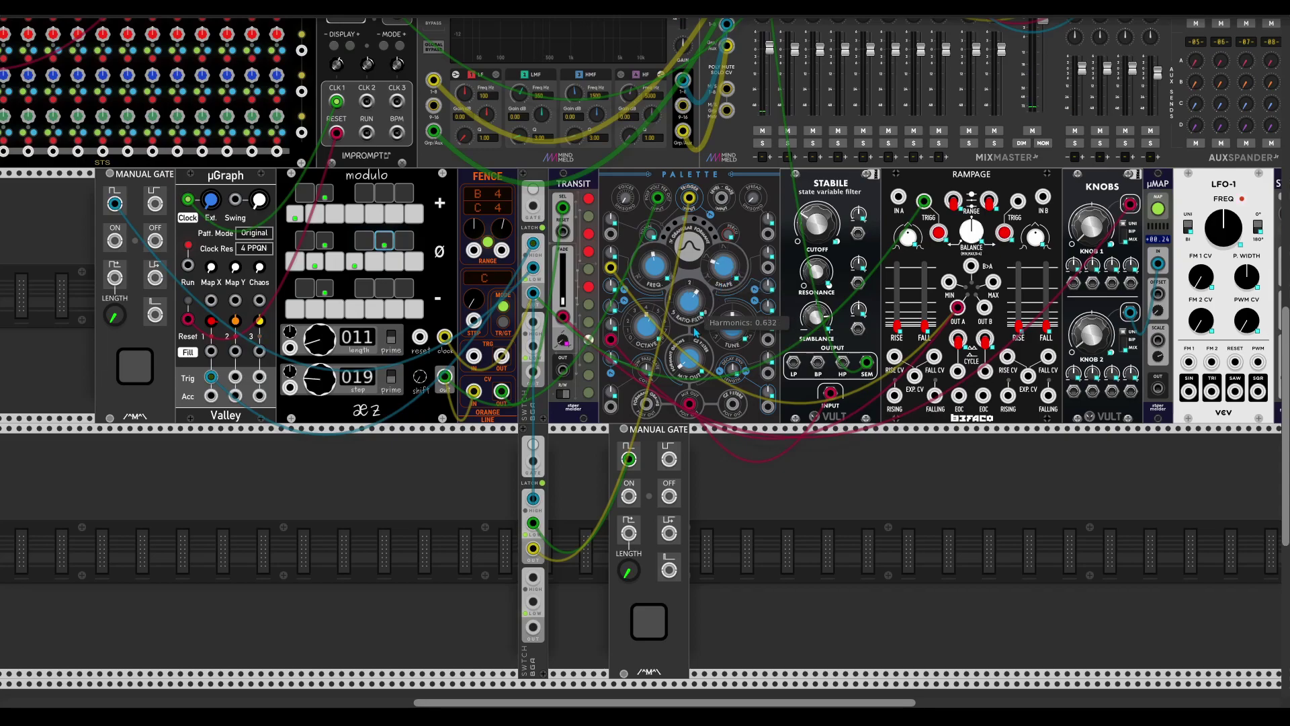
pyautogui.click(652, 618)
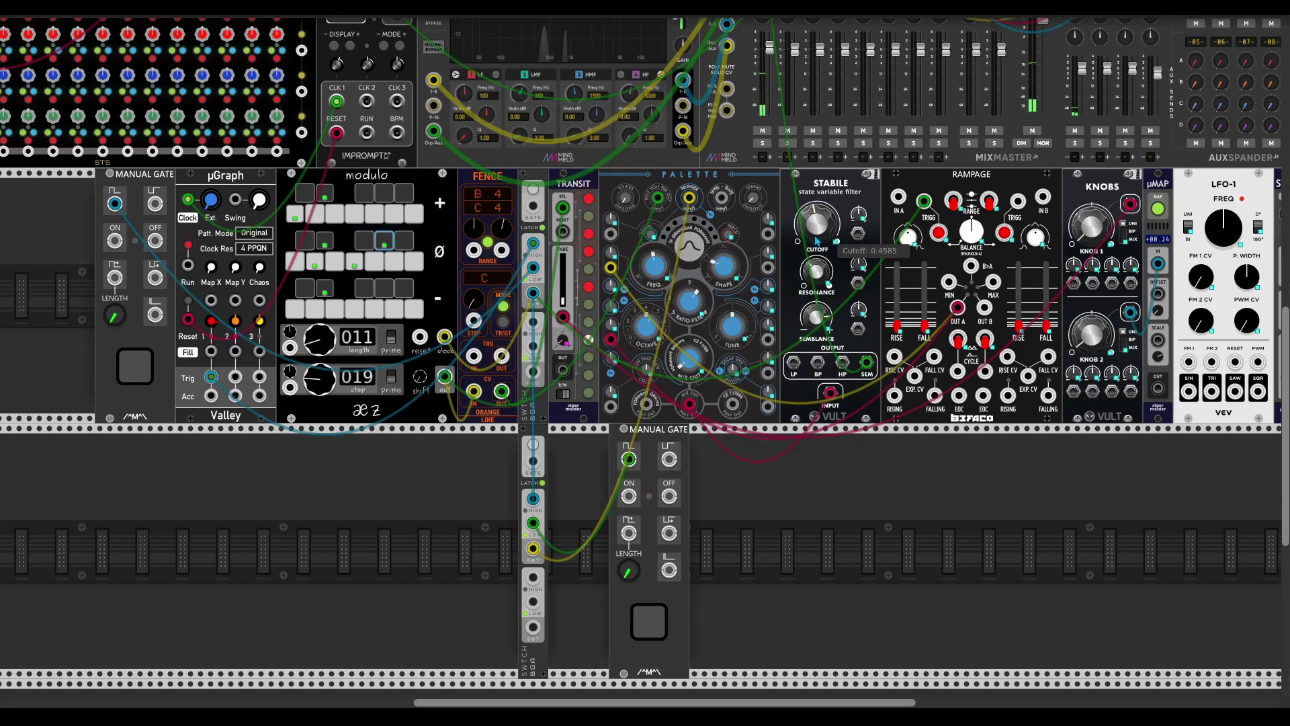
pyautogui.click(655, 610)
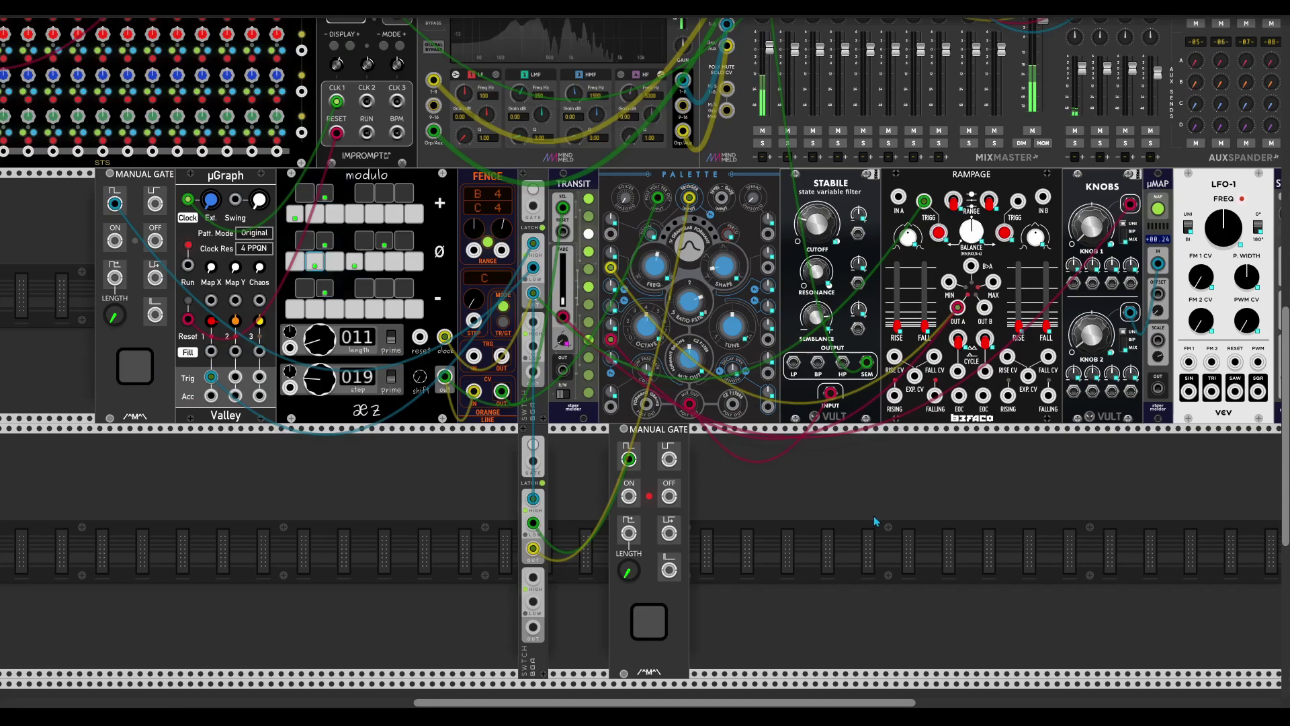
pyautogui.scroll(1, 872, 519)
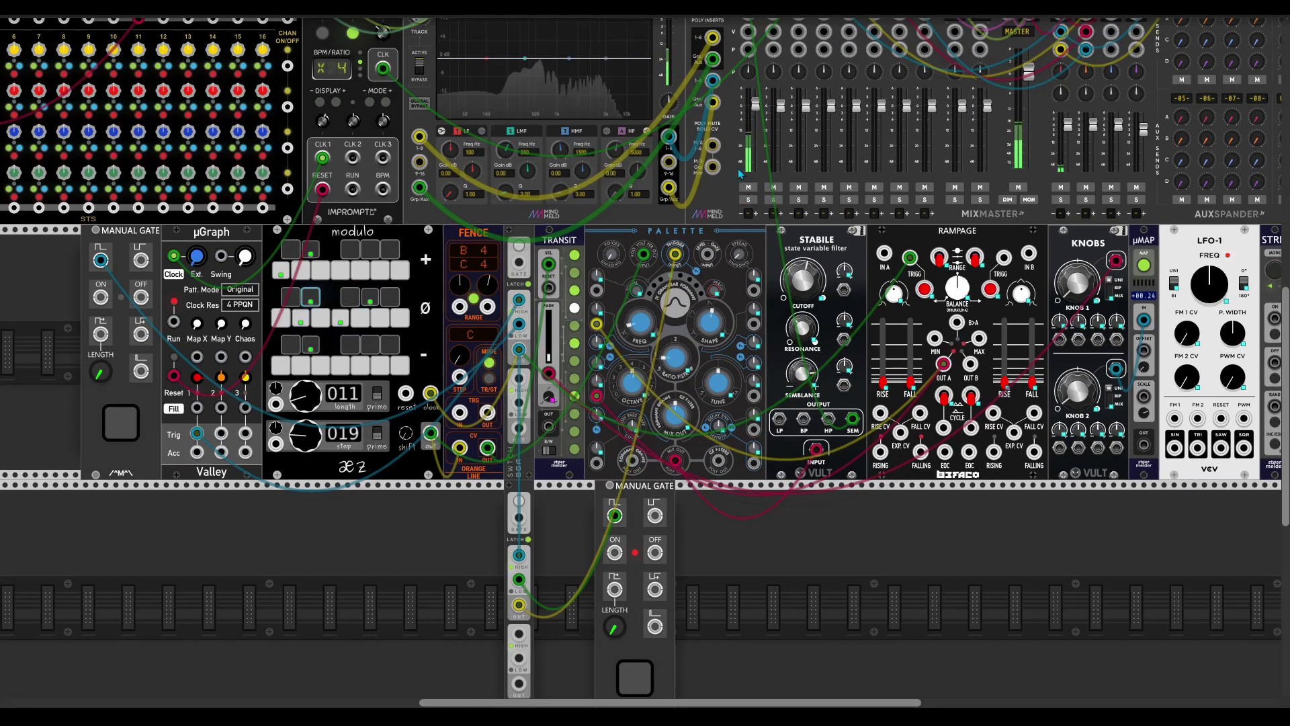
pyautogui.moveTo(750, 141)
pyautogui.scroll(1, 755, 110)
pyautogui.scroll(1, 754, 109)
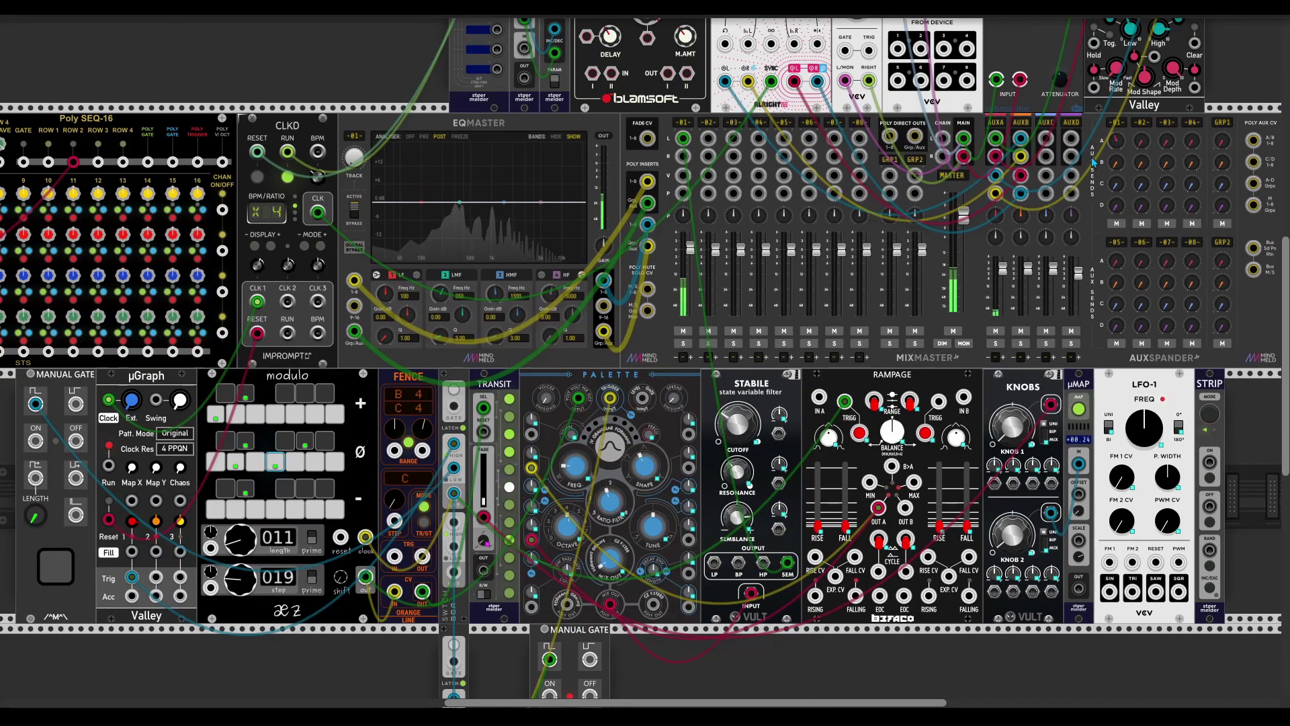
# Step: Turn AUXSPANDER's channel 01 AUXA reverb send up to about -1.8 dB
pyautogui.moveTo(1116, 142); pyautogui.dragTo(1116, 110)
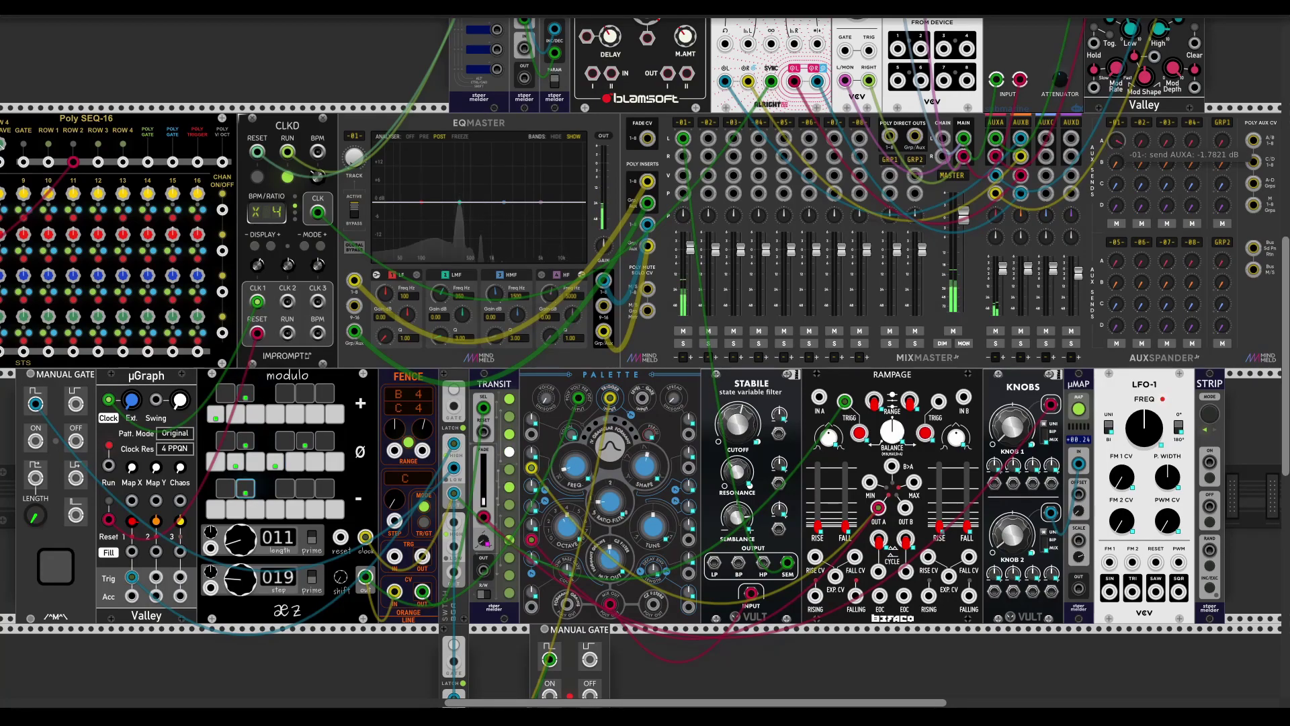
pyautogui.scroll(-2, 777, 583)
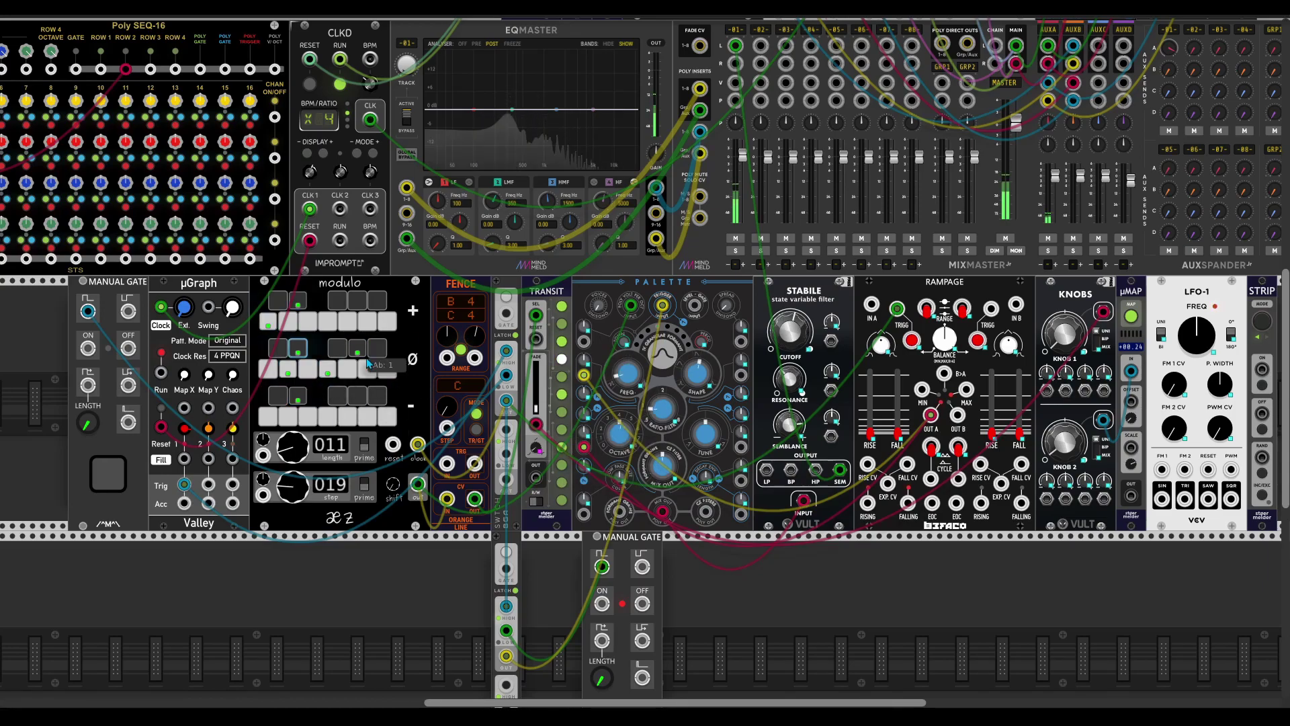
pyautogui.scroll(-2, 727, 552)
pyautogui.hscroll(1, 727, 551)
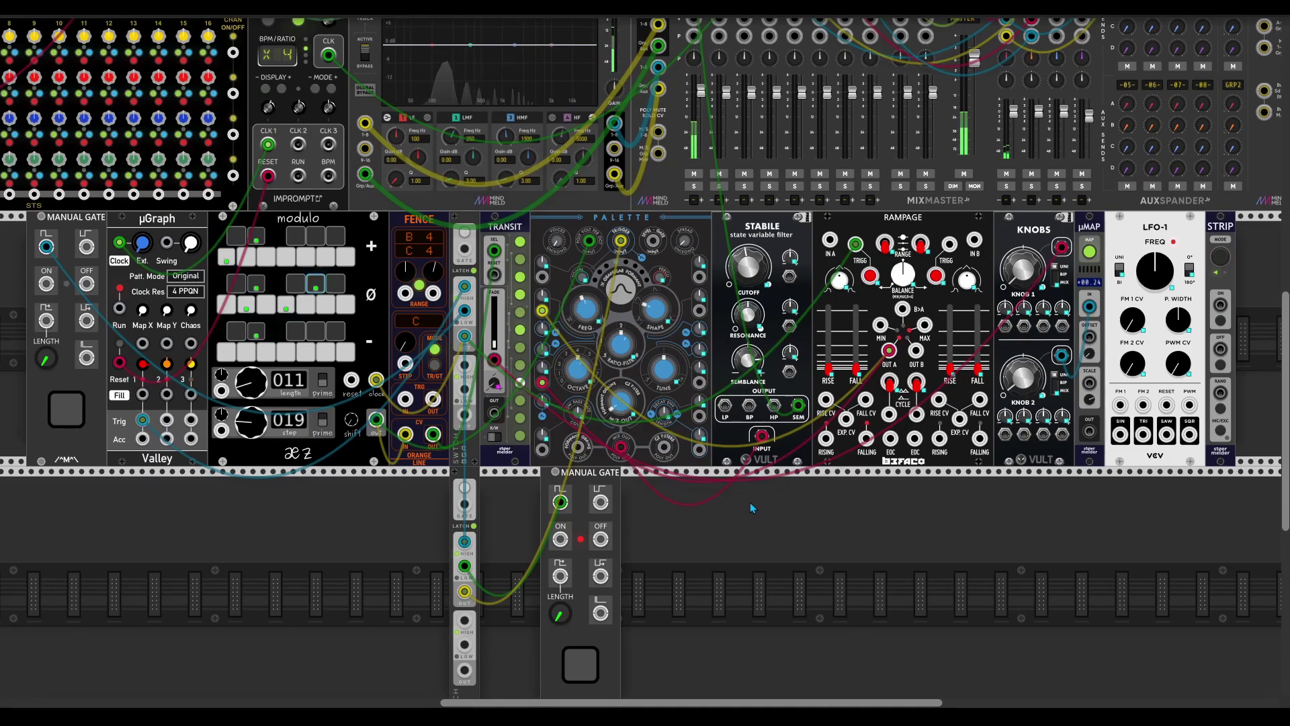
pyautogui.scroll(1, 720, 516)
pyautogui.hscroll(-1, 720, 516)
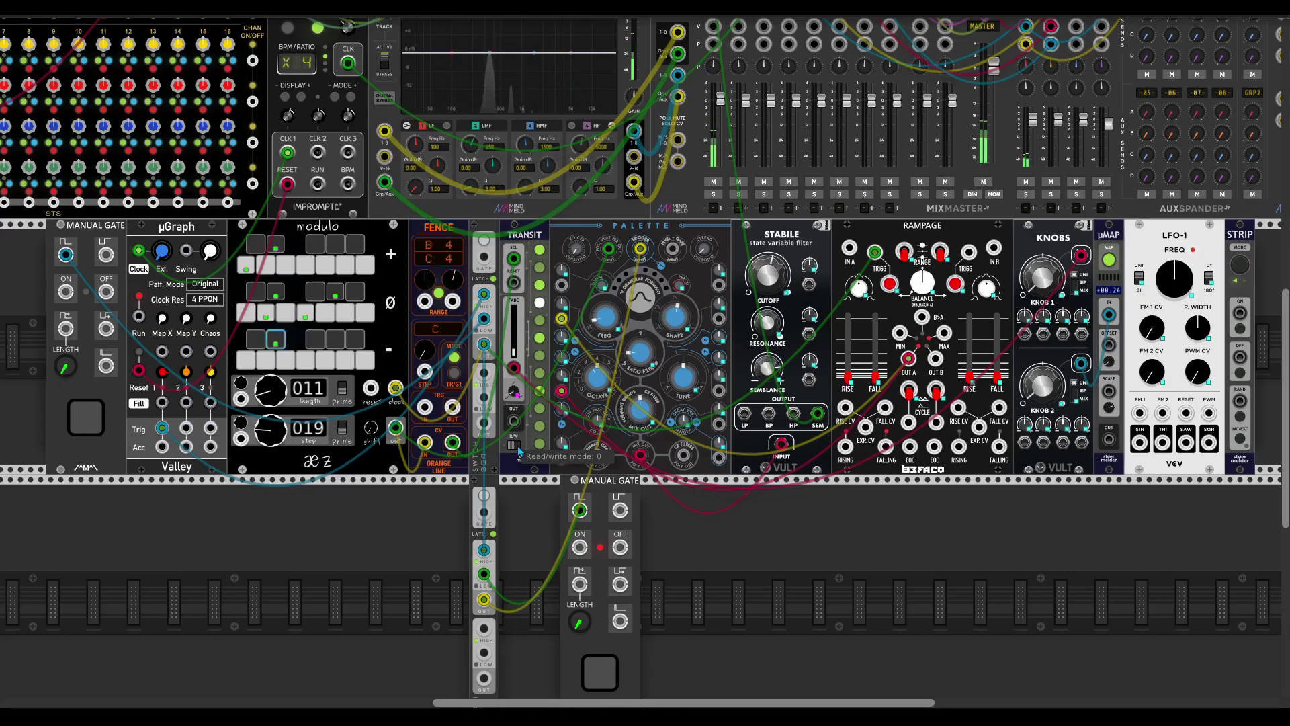
# Step: Switch TRANSIT to record mode, save a snapshot slot, then toggle the mode twice
pyautogui.click(518, 452)
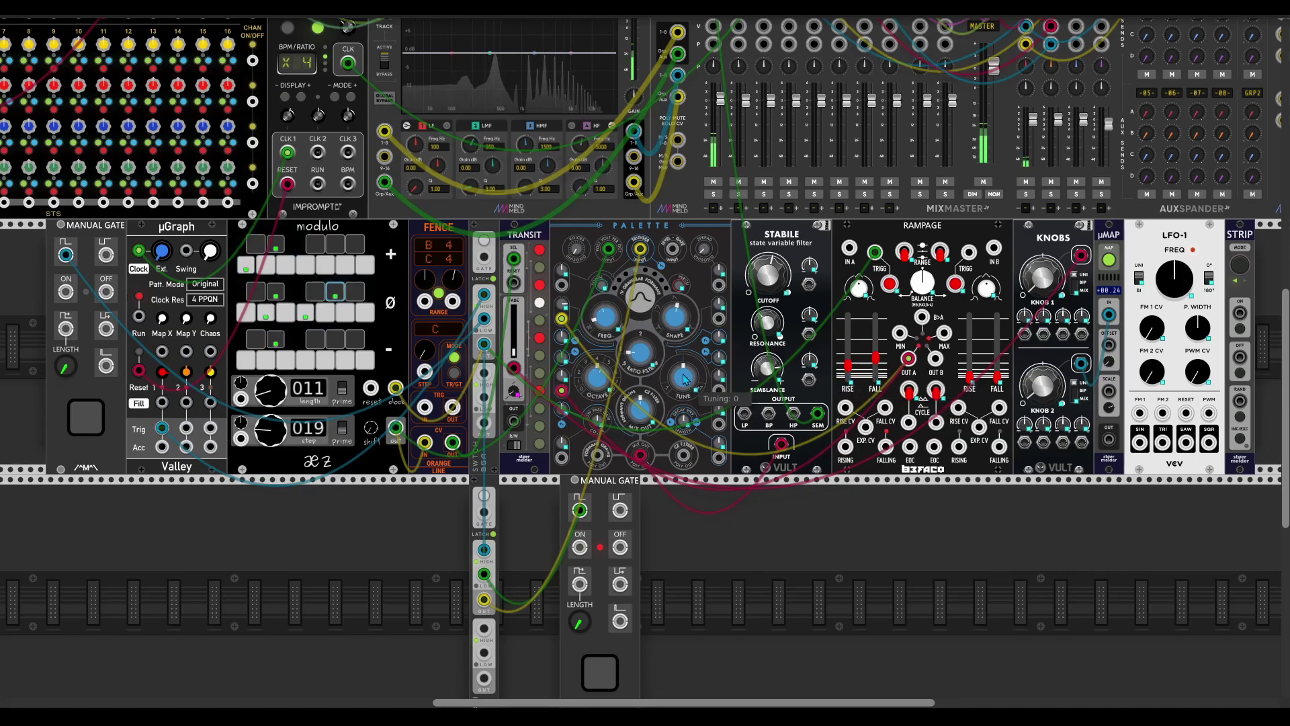
pyautogui.click(538, 305)
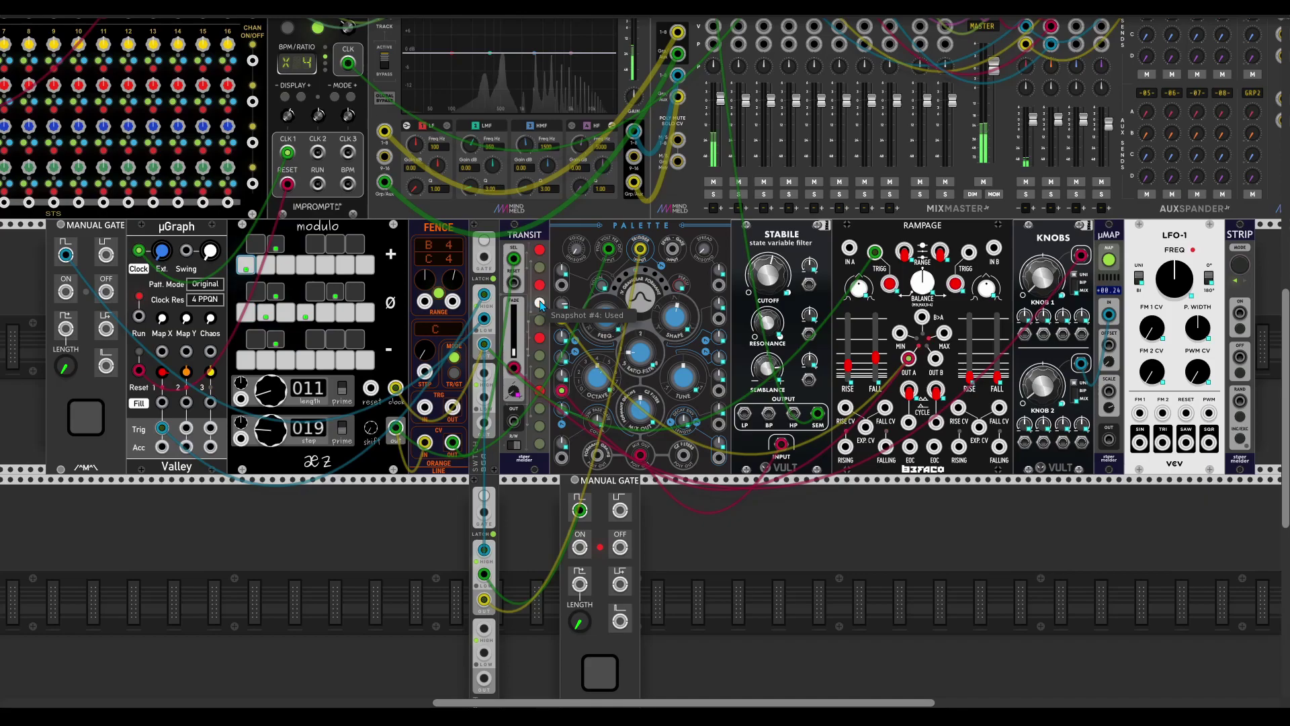
pyautogui.click(515, 449)
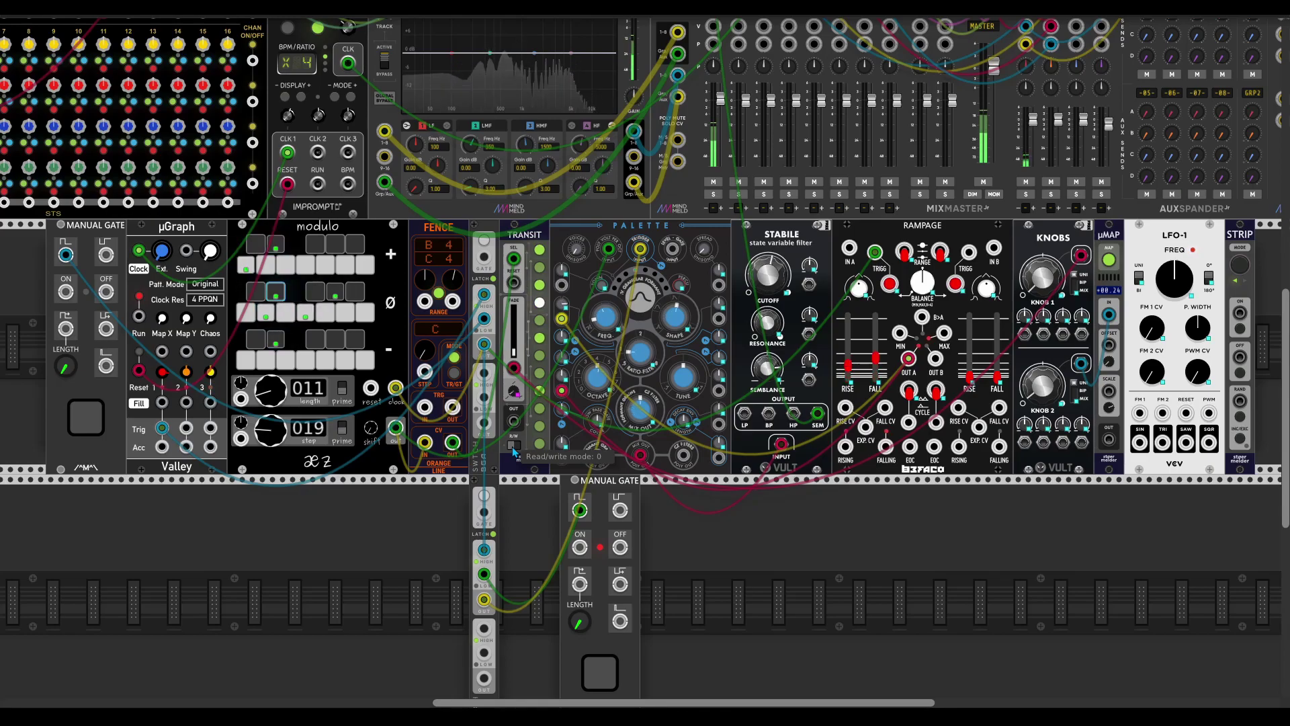
pyautogui.click(514, 450)
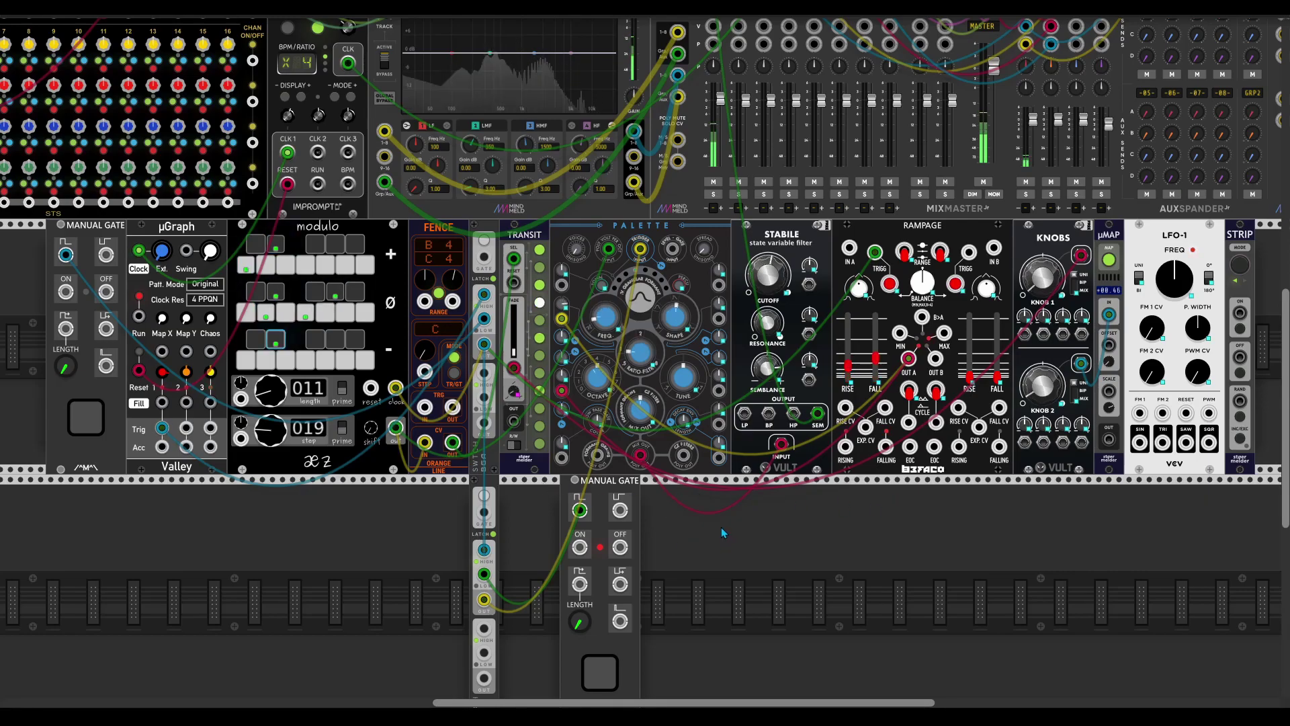
pyautogui.moveTo(514, 390)
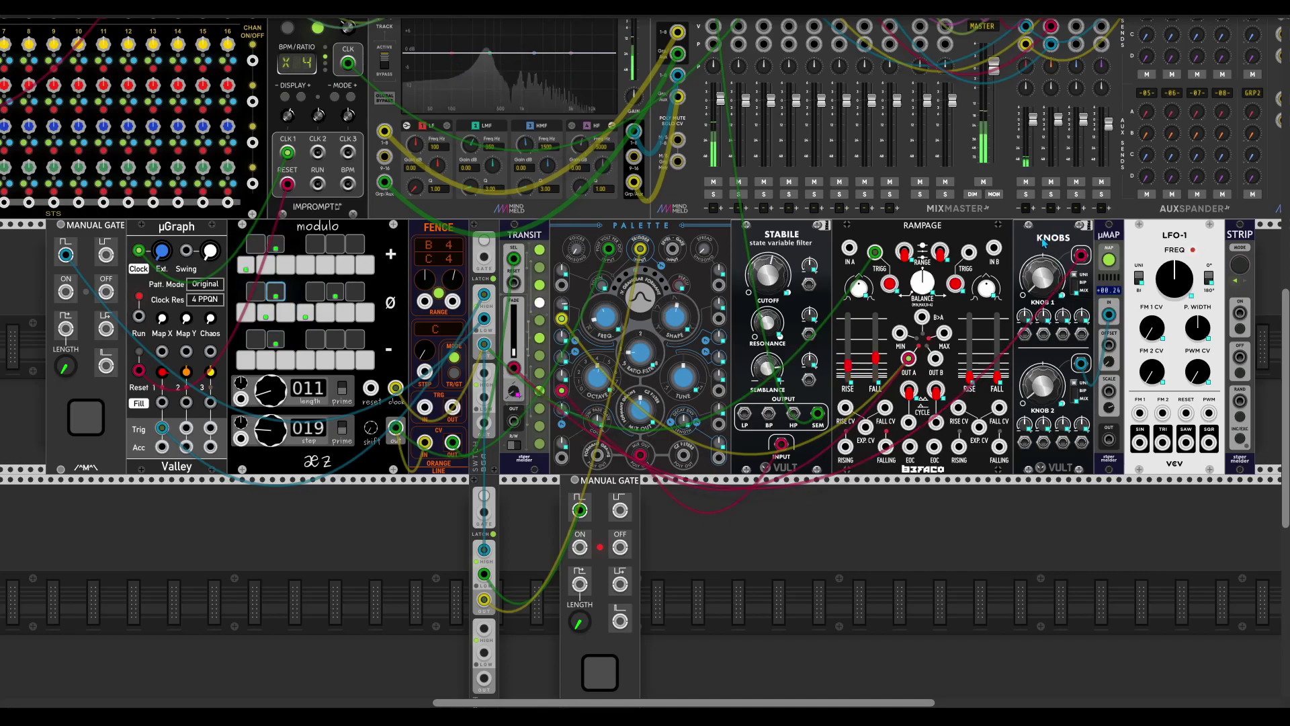
# Step: Delete Vult Knobs, patch LFO-1's SIN output to STABILE, and toggle TRANSIT's read/write mode
pyautogui.rightClick(1043, 242)
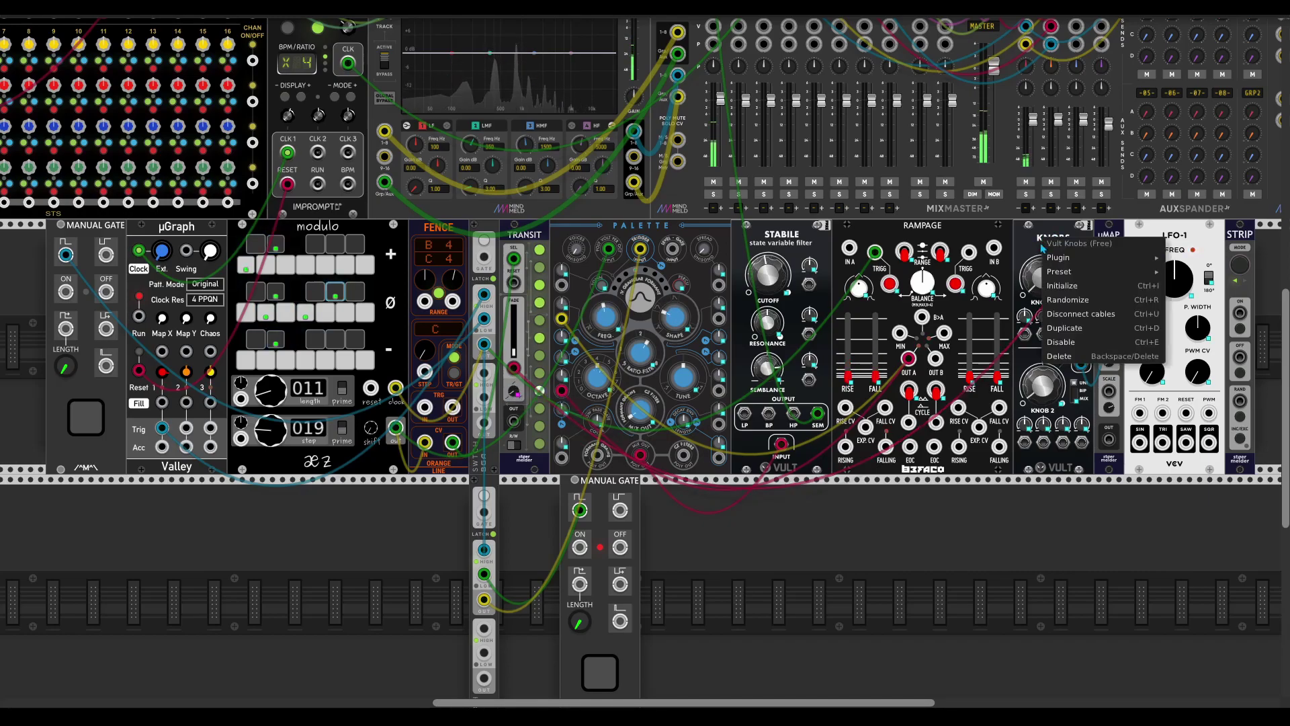
pyautogui.click(1065, 358)
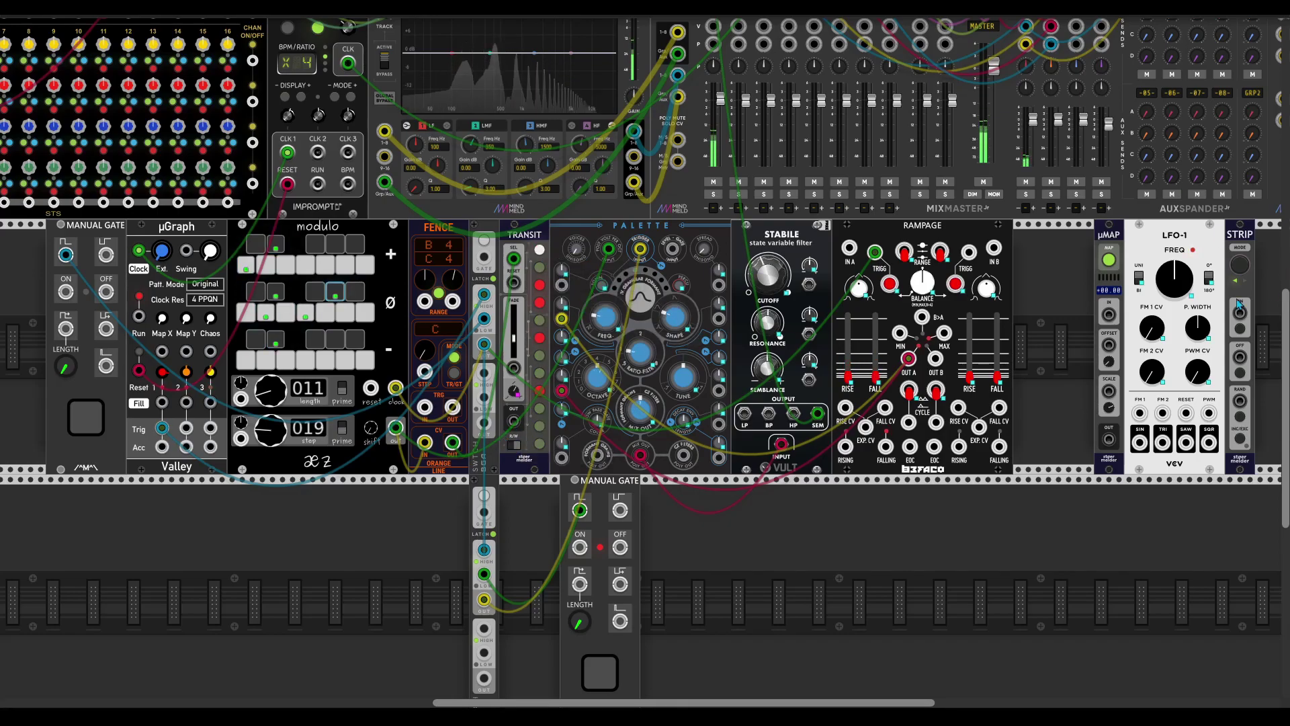
pyautogui.moveTo(1140, 440)
pyautogui.mouseDown()
pyautogui.moveTo(747, 338)
pyautogui.moveTo(718, 316)
pyautogui.mouseUp()
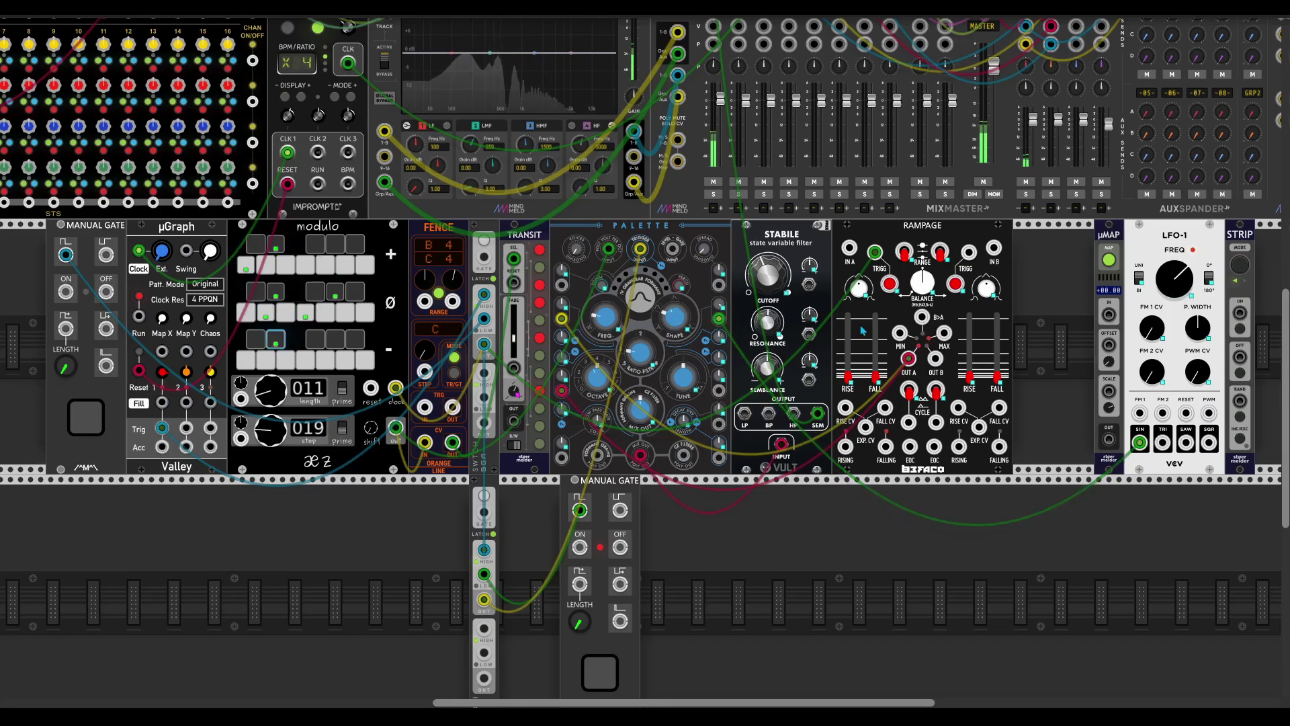
pyautogui.click(515, 445)
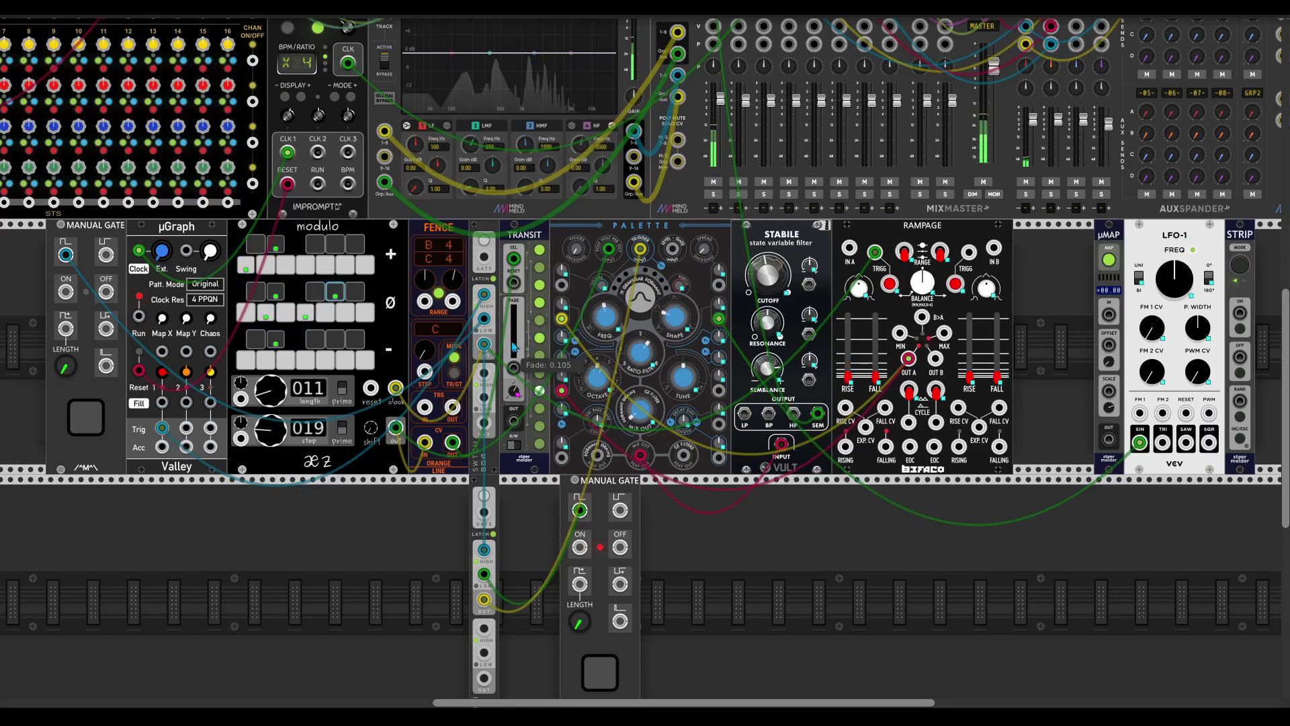
pyautogui.scroll(-1, 792, 509)
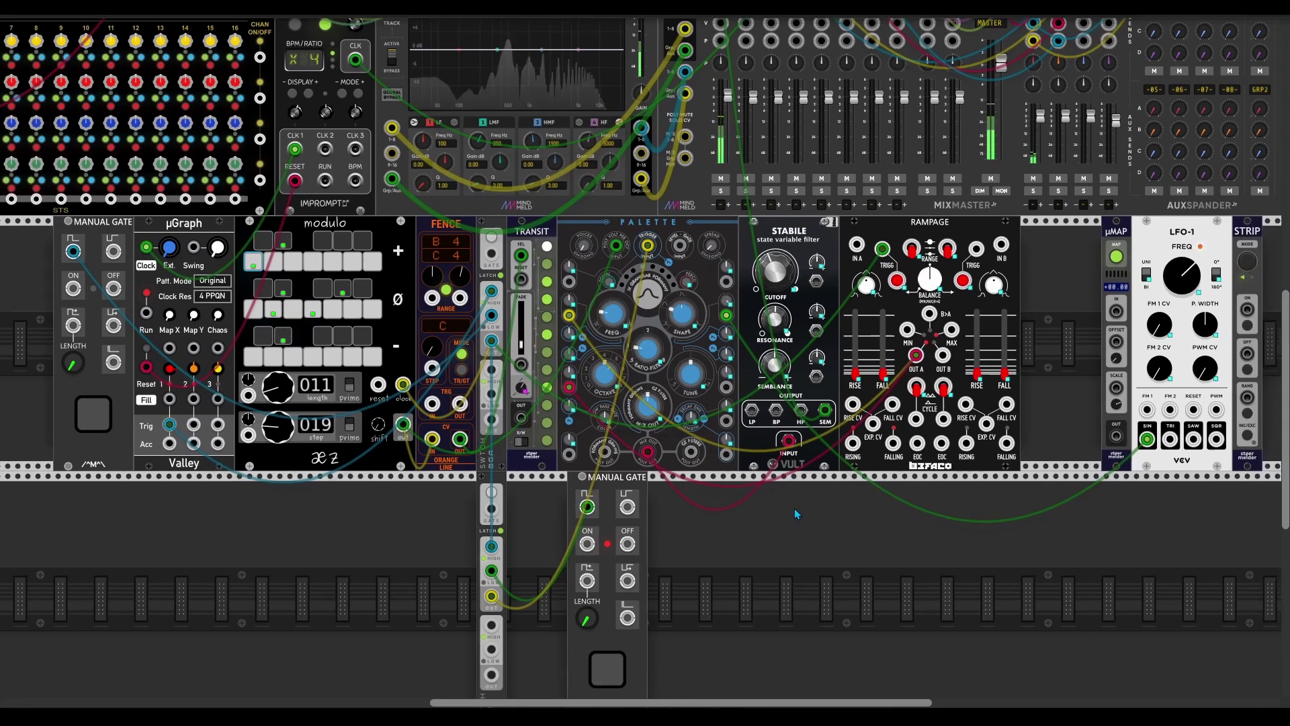
pyautogui.hscroll(1, 797, 511)
# Step: Shift µMAP, LFO-1 and STRIP left, then move MANUAL GATE and SWITCH up beside STRIP
pyautogui.moveTo(1212, 220); pyautogui.dragTo(1134, 227)
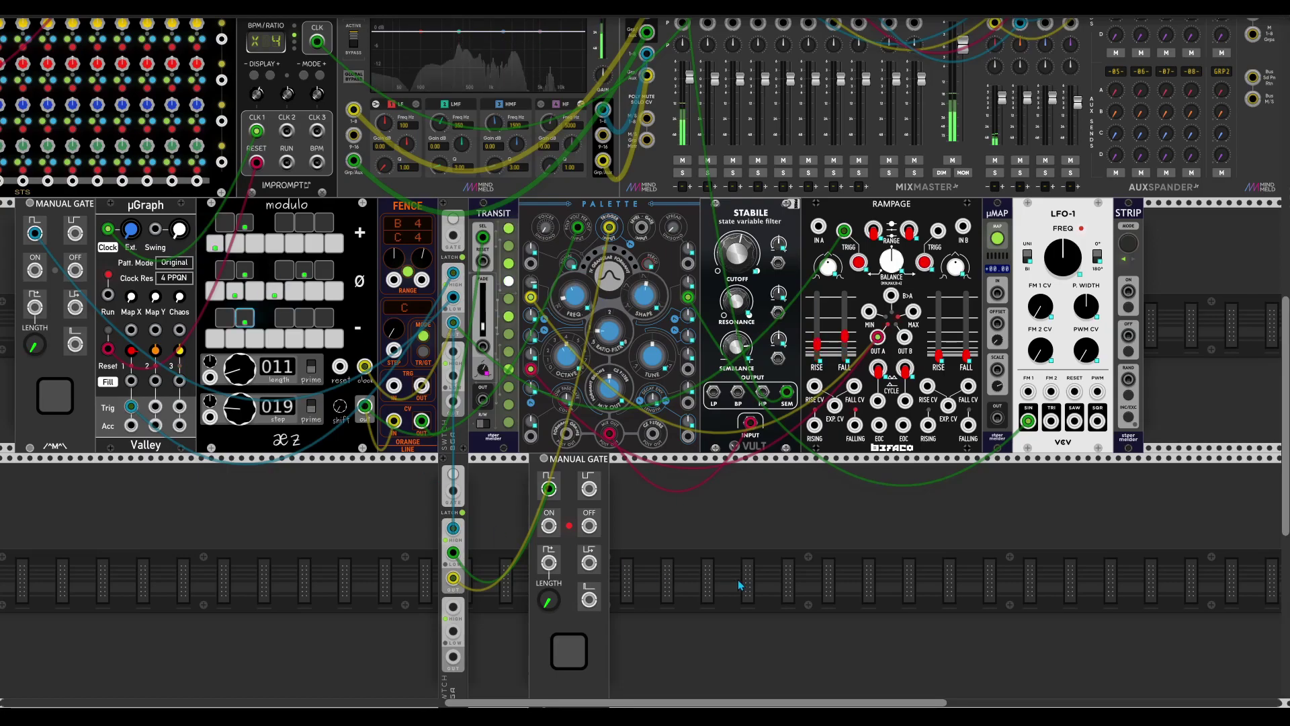
pyautogui.hscroll(-1, 759, 505)
pyautogui.moveTo(456, 466); pyautogui.dragTo(1163, 216)
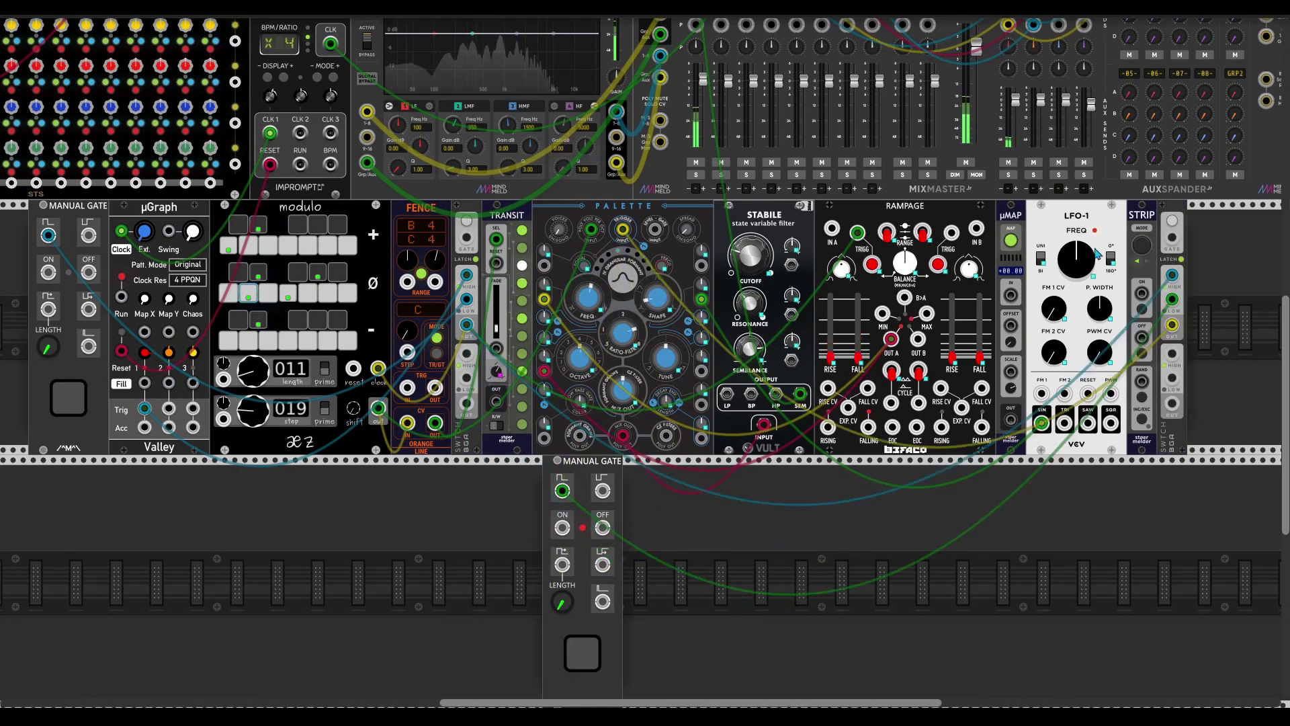
pyautogui.moveTo(551, 486); pyautogui.dragTo(1253, 217)
# Step: Copy the voice row from STRIP's menu and paste it into the empty lower row
pyautogui.rightClick(1252, 214)
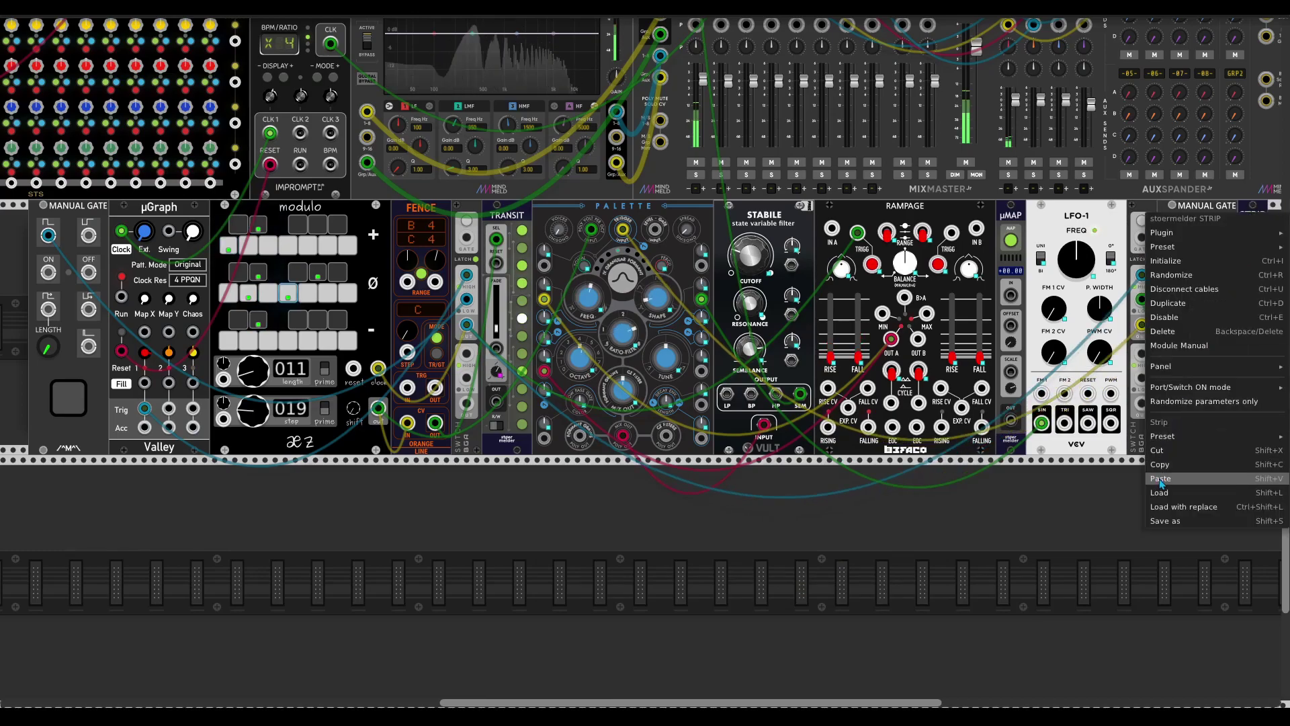
pyautogui.click(1186, 395)
pyautogui.moveTo(1252, 214); pyautogui.dragTo(1200, 471)
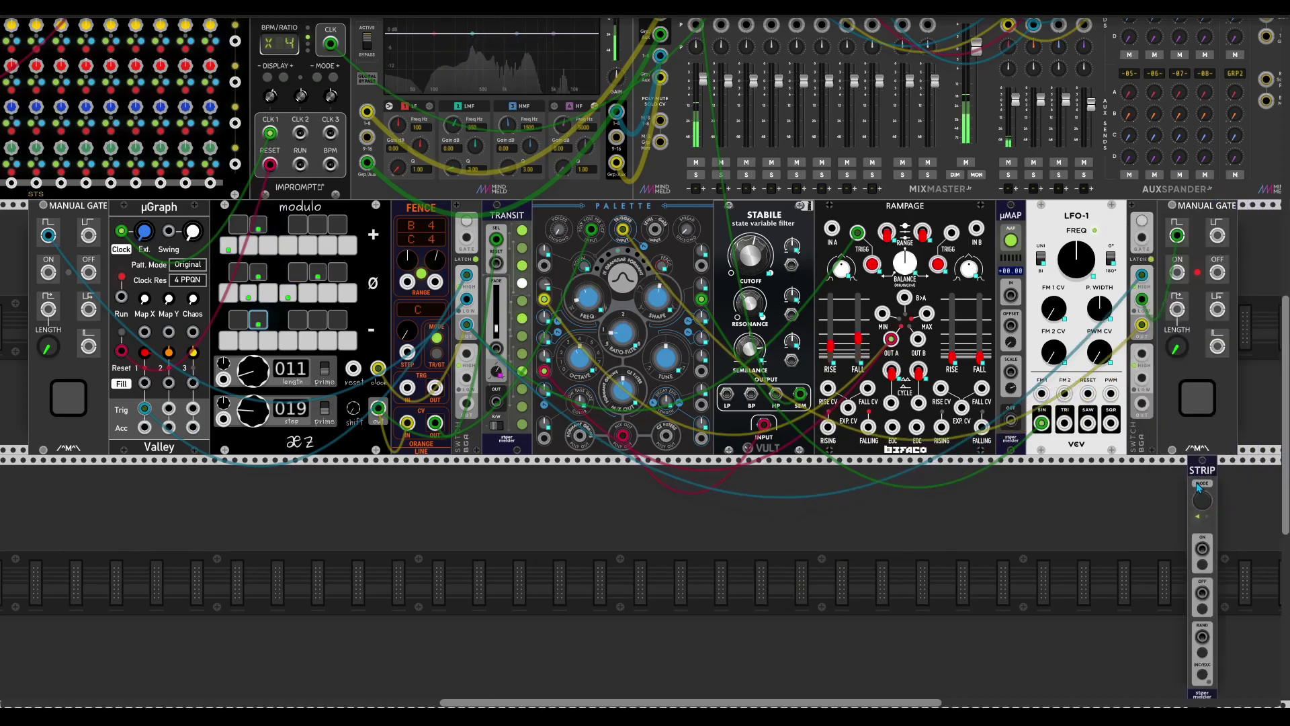
pyautogui.rightClick(1200, 471)
pyautogui.click(1165, 659)
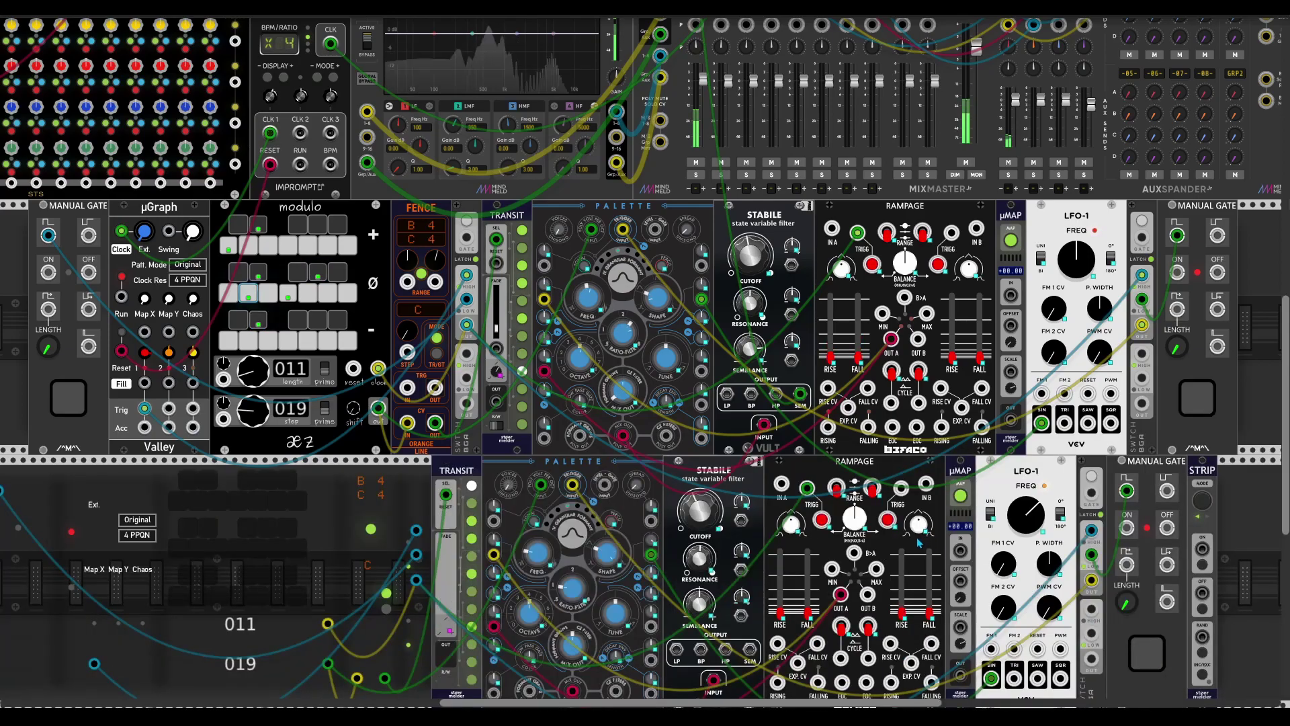
pyautogui.scroll(-2, 308, 402)
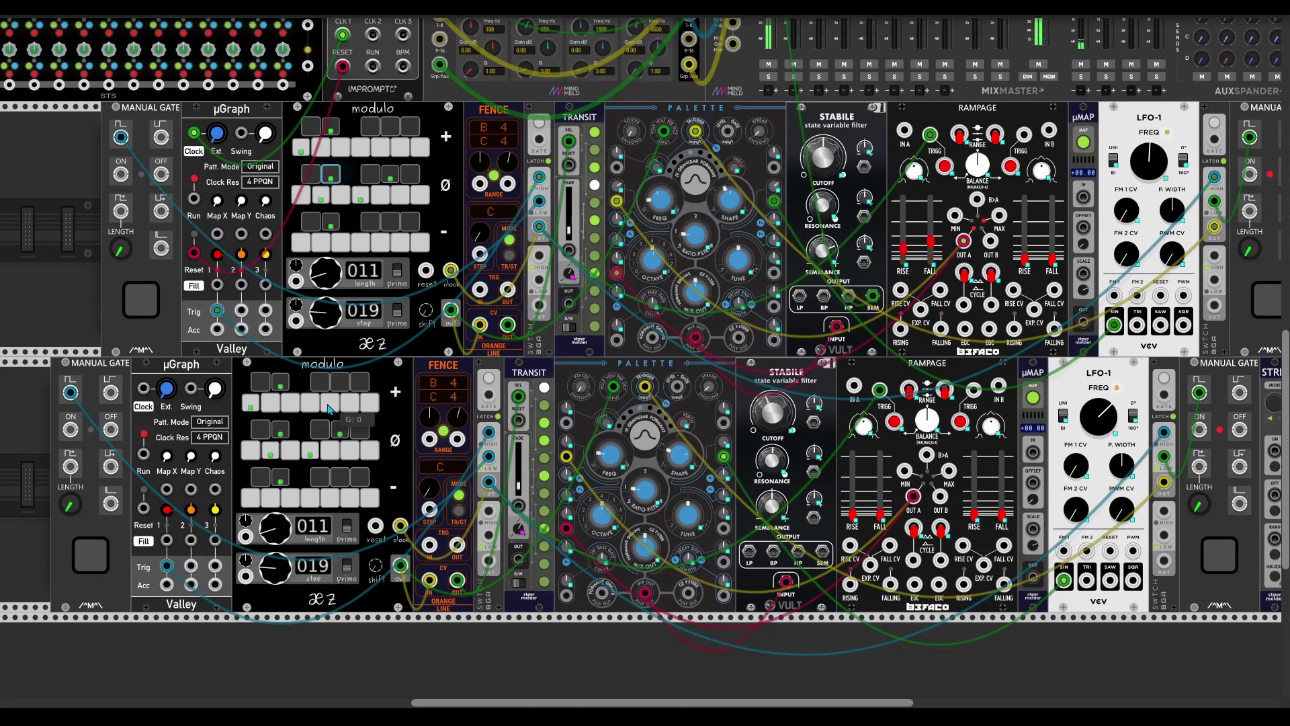
# Step: Move the lower µGraph's trigger cable to Trig 2 and patch Impromptu CLK 1 and RESET into its Clock and Reset
pyautogui.moveTo(167, 564); pyautogui.dragTo(191, 565)
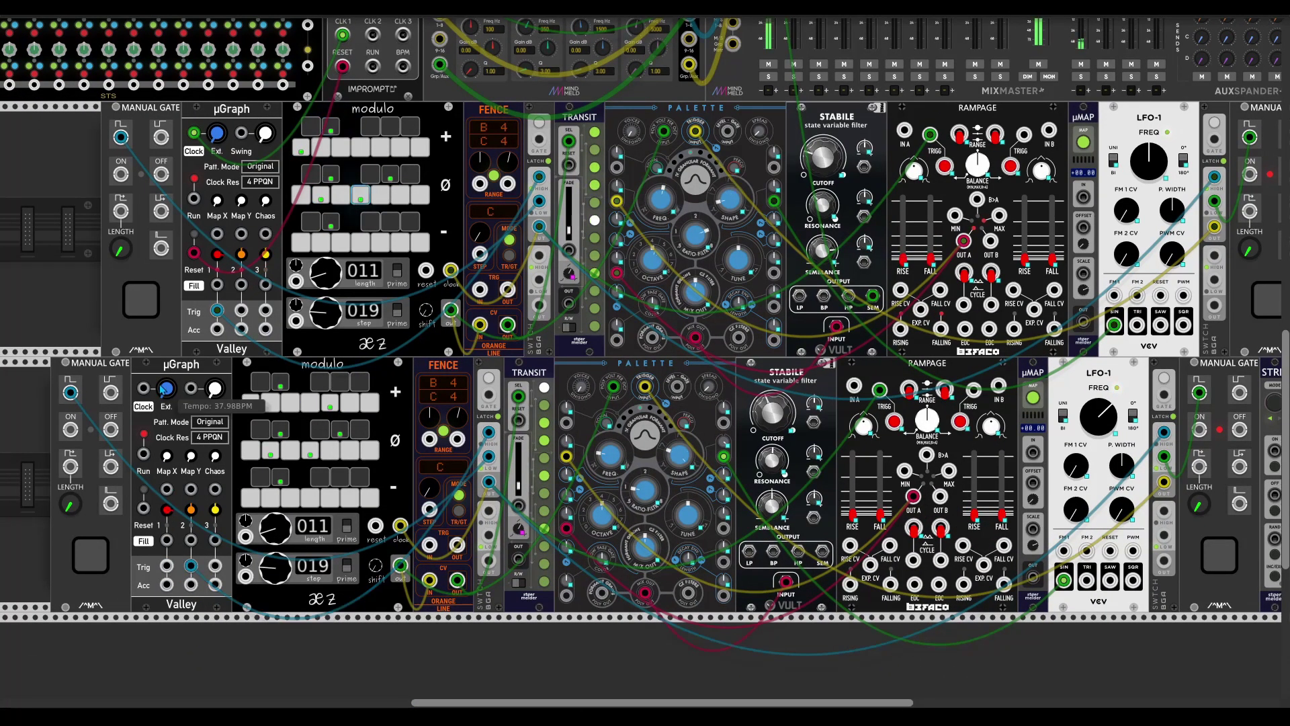
pyautogui.moveTo(342, 36); pyautogui.dragTo(144, 388)
pyautogui.scroll(1, 143, 387)
pyautogui.scroll(2, 144, 409)
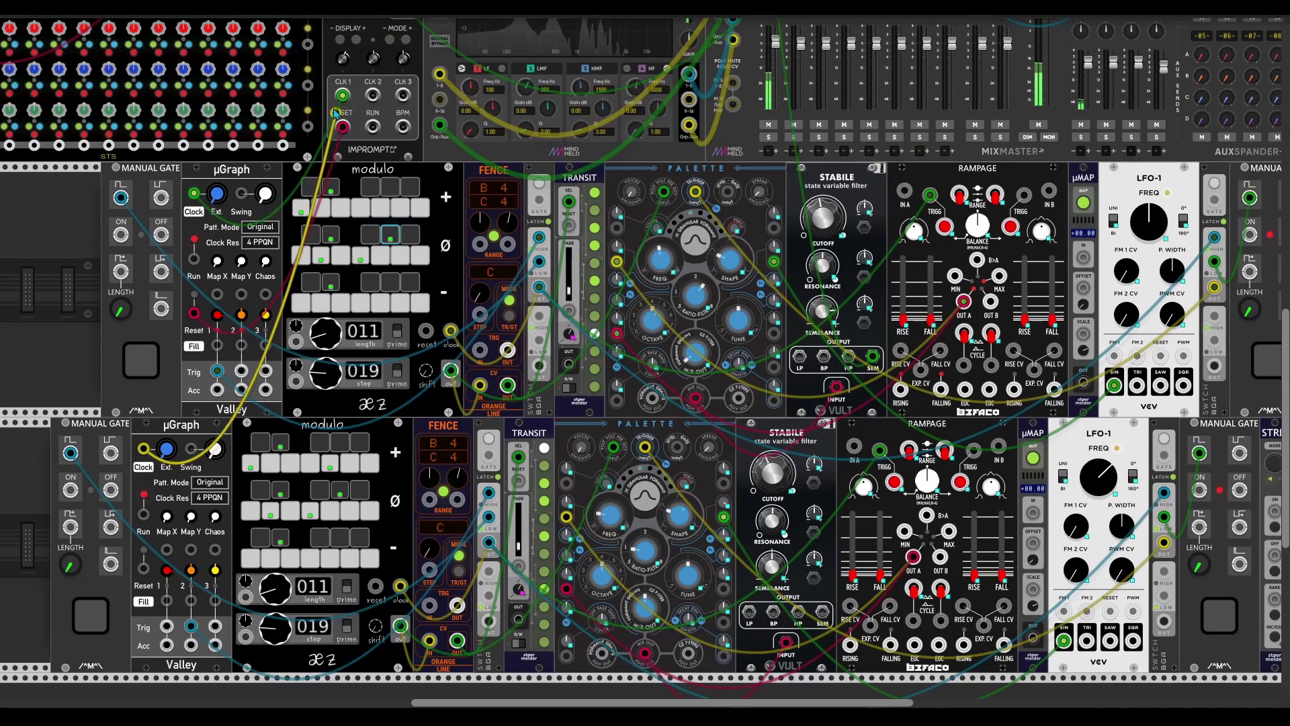
pyautogui.moveTo(342, 126); pyautogui.dragTo(144, 569)
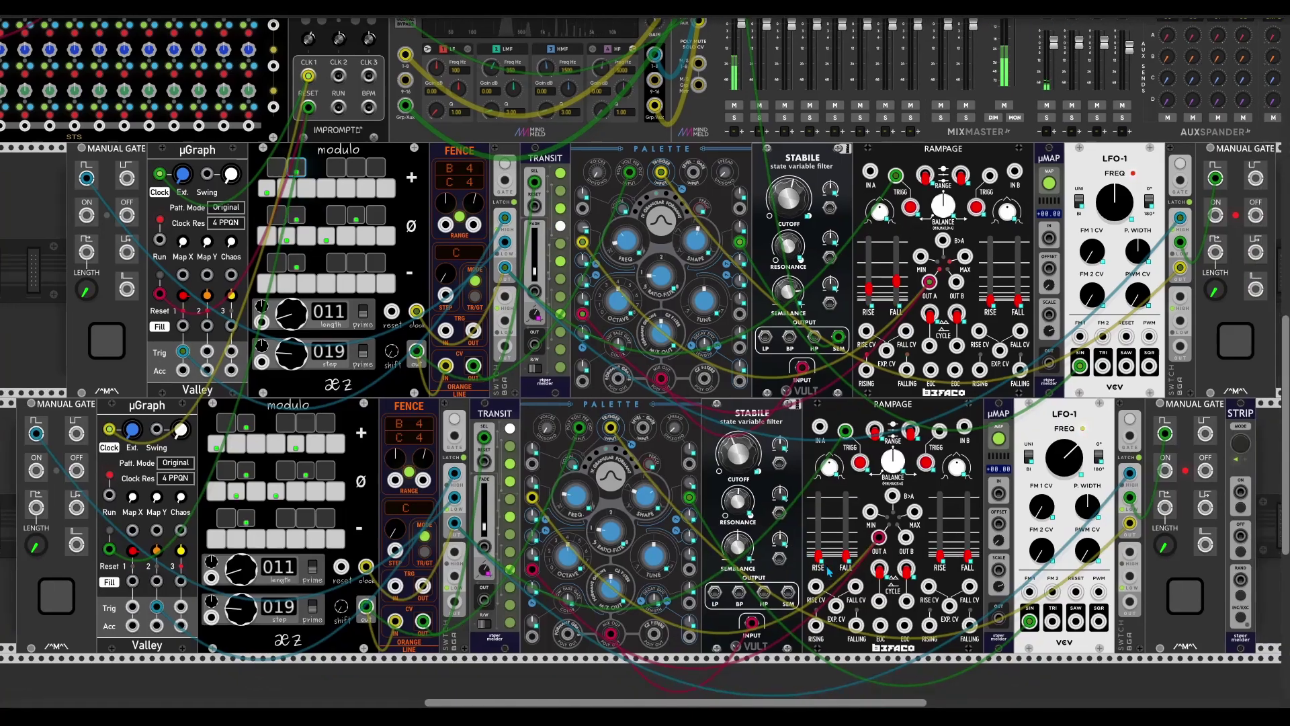
pyautogui.scroll(-1, 851, 582)
pyautogui.scroll(4, 852, 582)
pyautogui.scroll(3, 852, 583)
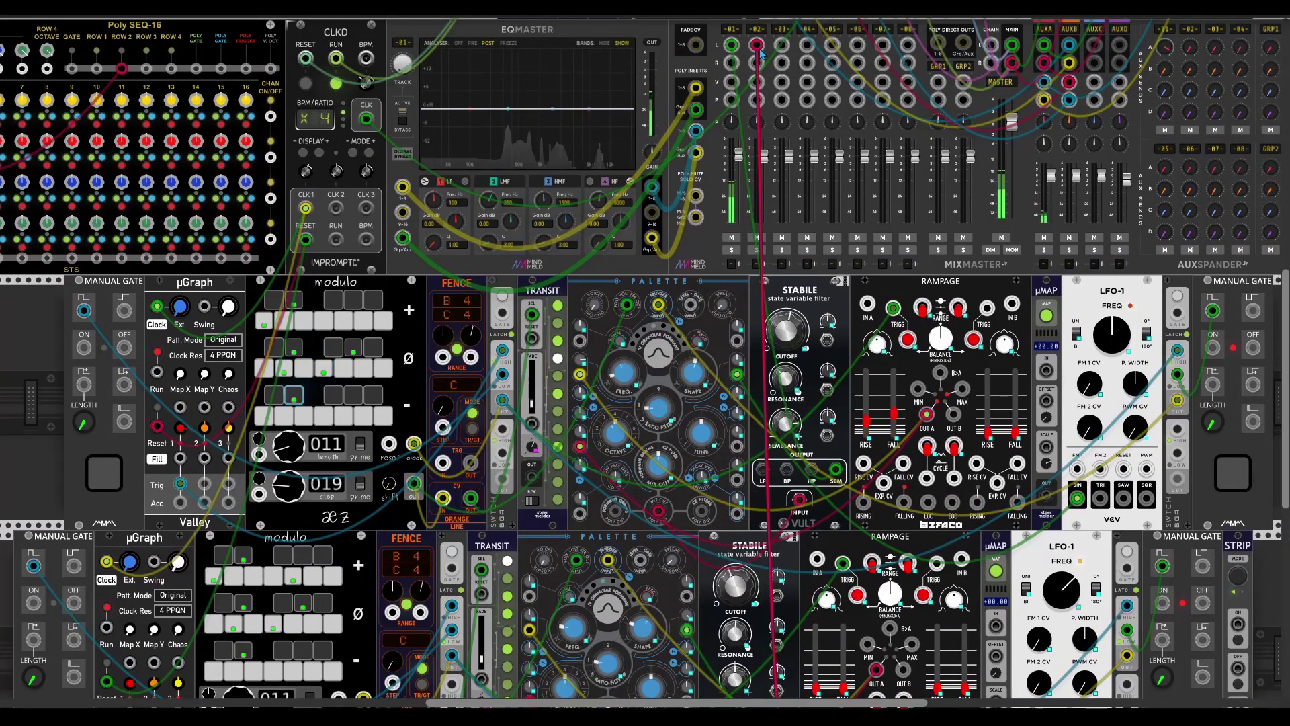
pyautogui.scroll(-2, 303, 456)
pyautogui.hscroll(-1, 304, 456)
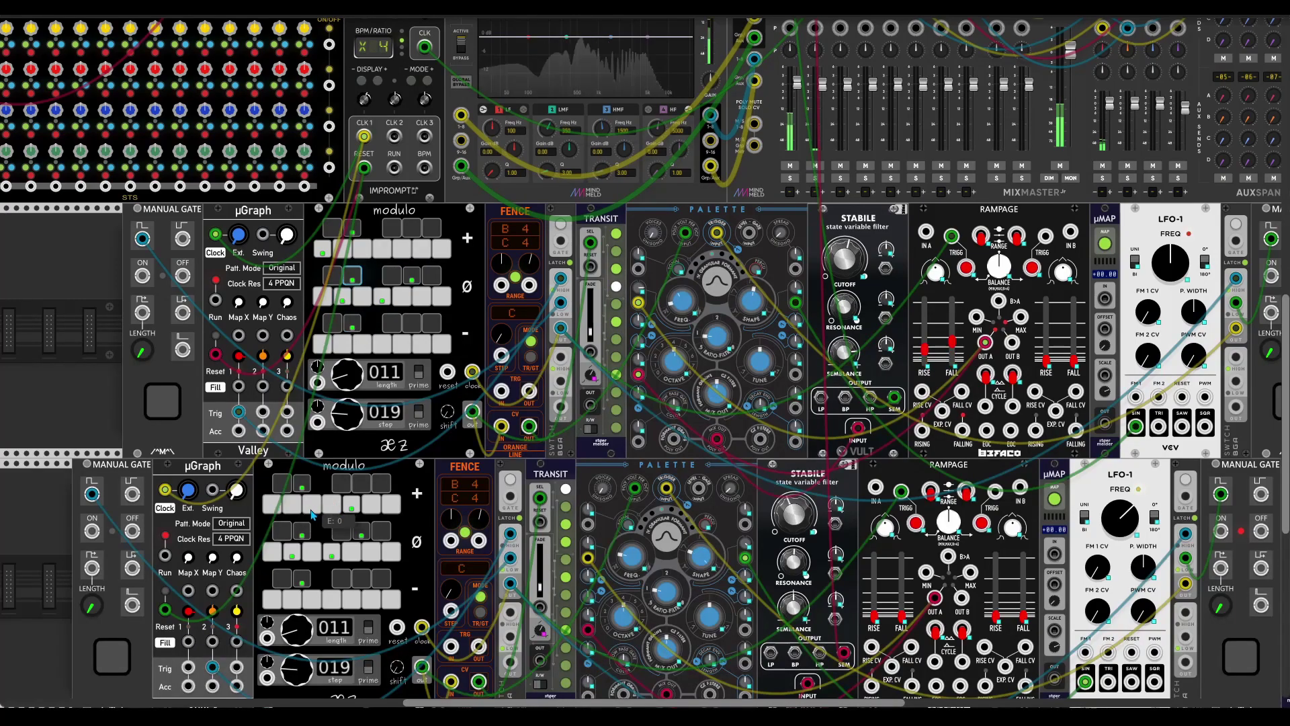
pyautogui.scroll(-1, 265, 613)
pyautogui.hscroll(-1, 265, 612)
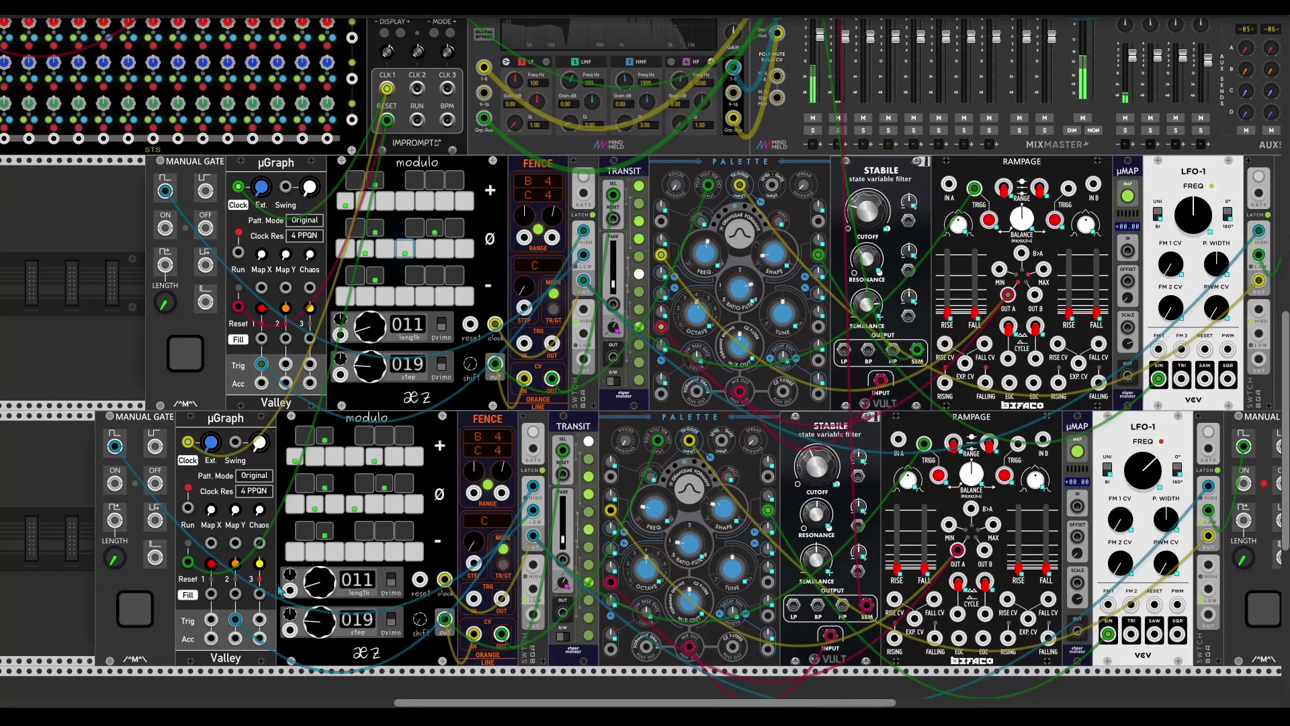
pyautogui.scroll(2, 265, 613)
pyautogui.hscroll(-1, 265, 612)
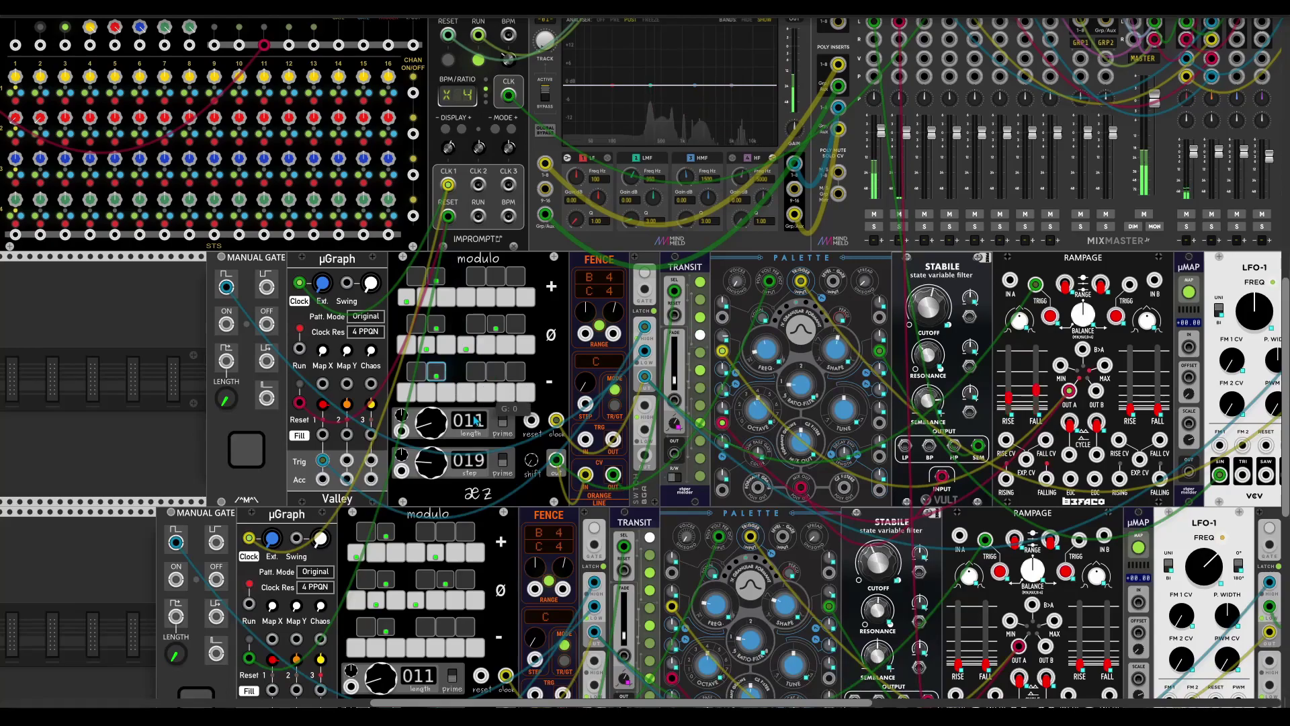
pyautogui.scroll(-2, 457, 384)
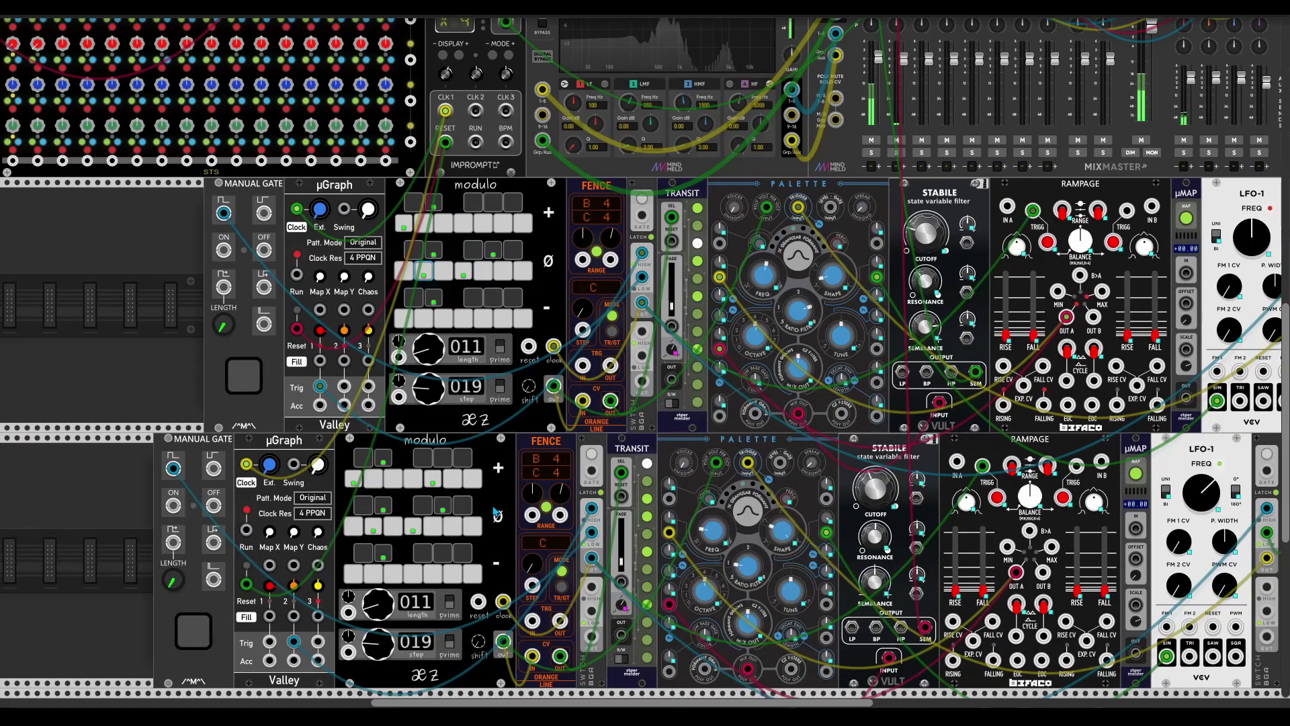
pyautogui.scroll(-1, 494, 514)
pyautogui.hscroll(1, 514, 463)
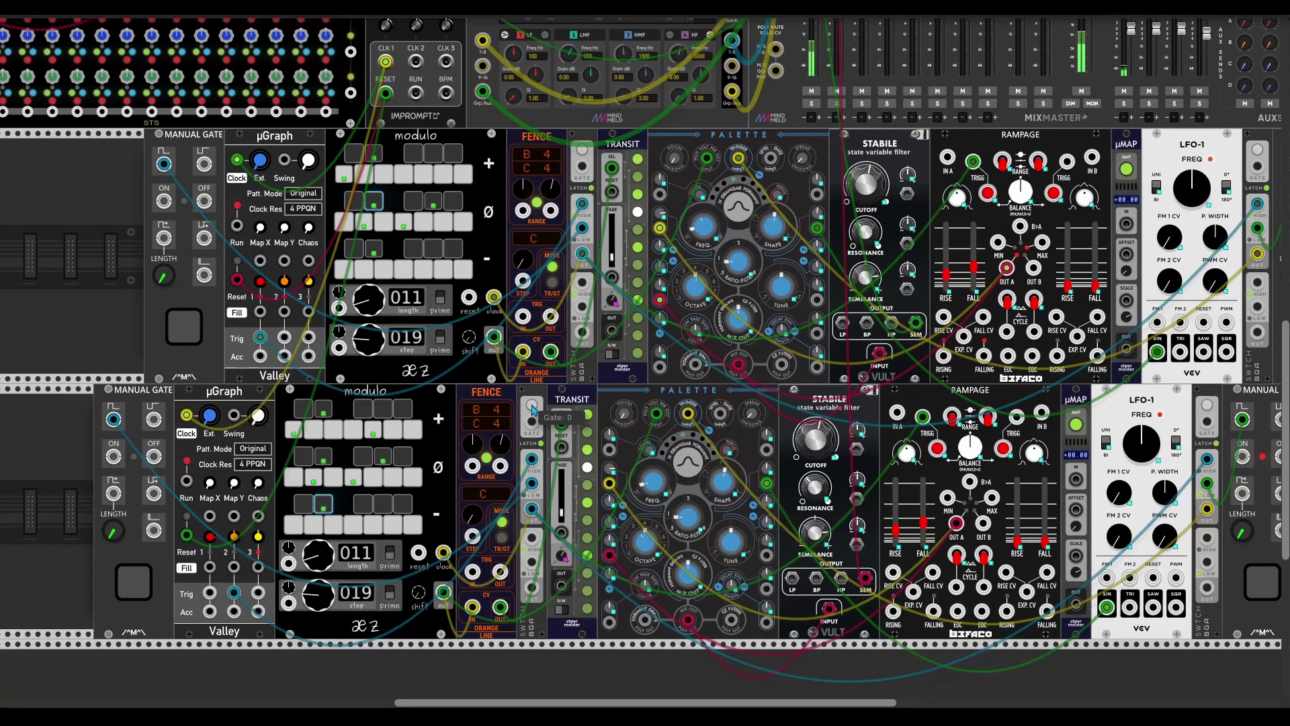
pyautogui.scroll(1, 595, 415)
pyautogui.hscroll(1, 594, 416)
pyautogui.scroll(2, 592, 414)
pyautogui.hscroll(1, 592, 415)
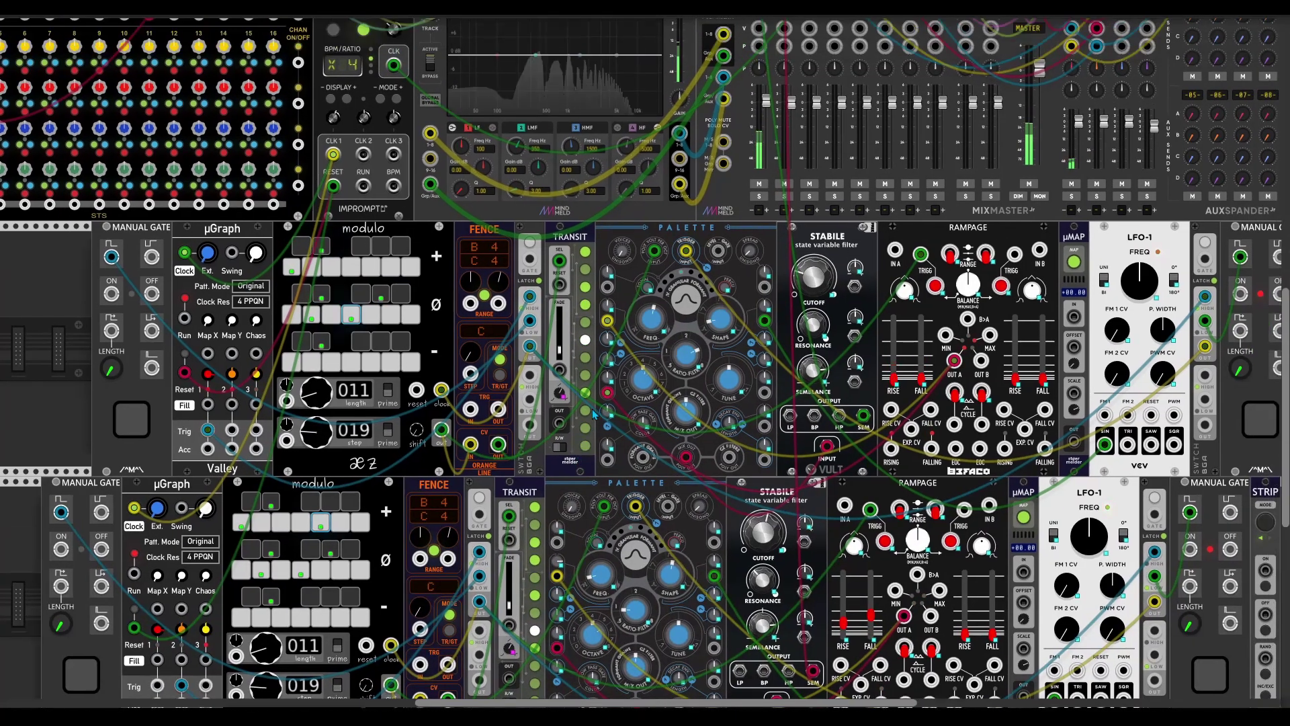
pyautogui.scroll(-1, 632, 524)
pyautogui.scroll(-2, 632, 523)
pyautogui.hscroll(1, 632, 524)
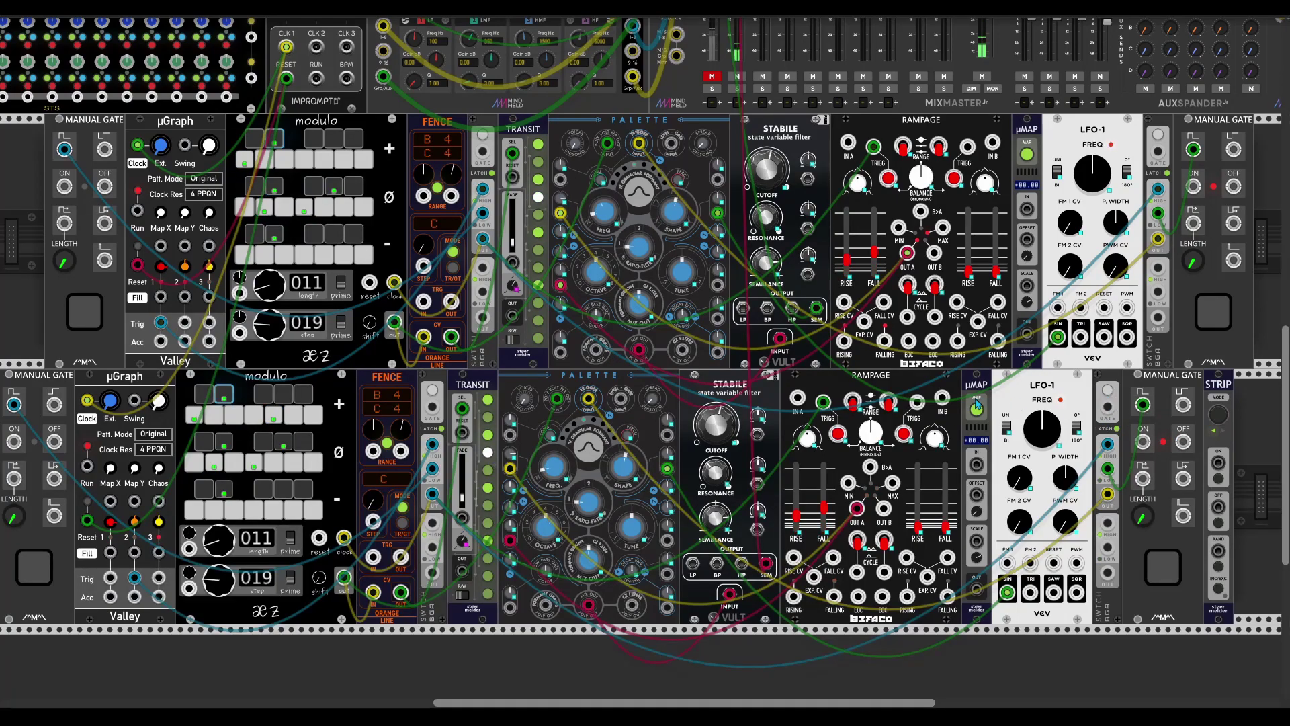
pyautogui.scroll(1, 685, 402)
pyautogui.hscroll(-3, 684, 402)
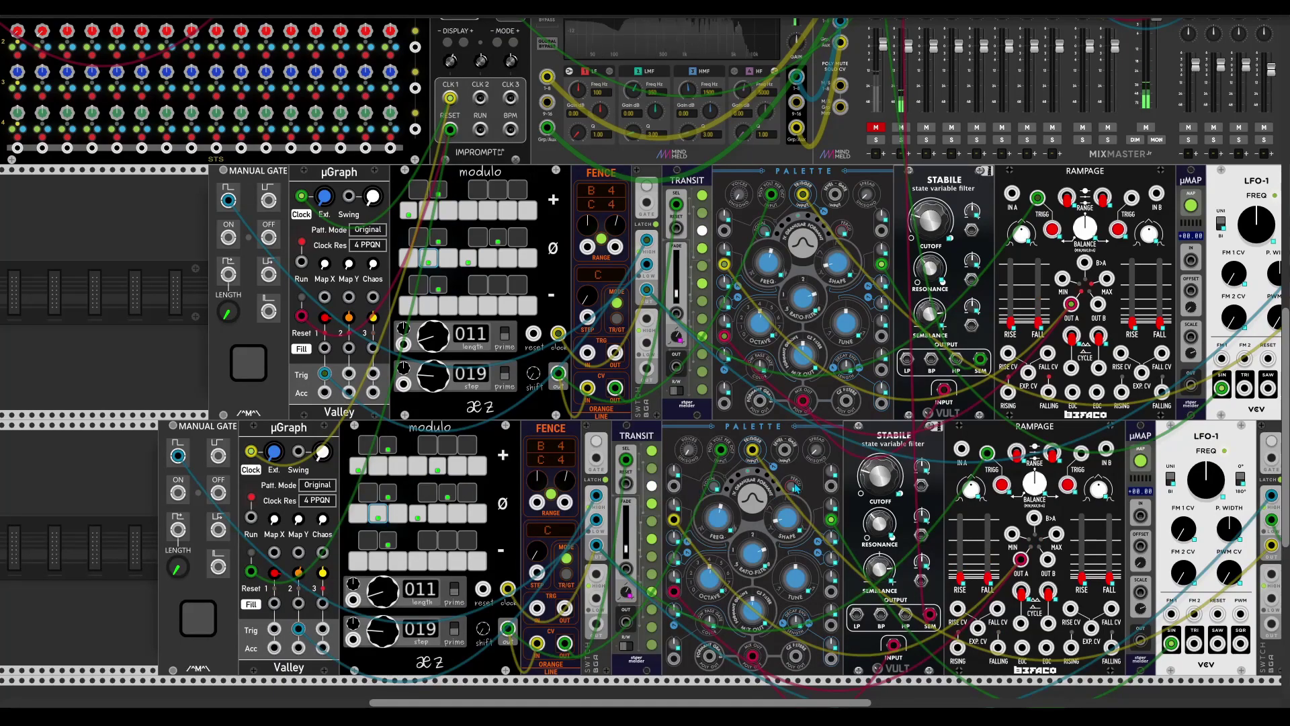
pyautogui.scroll(1, 770, 464)
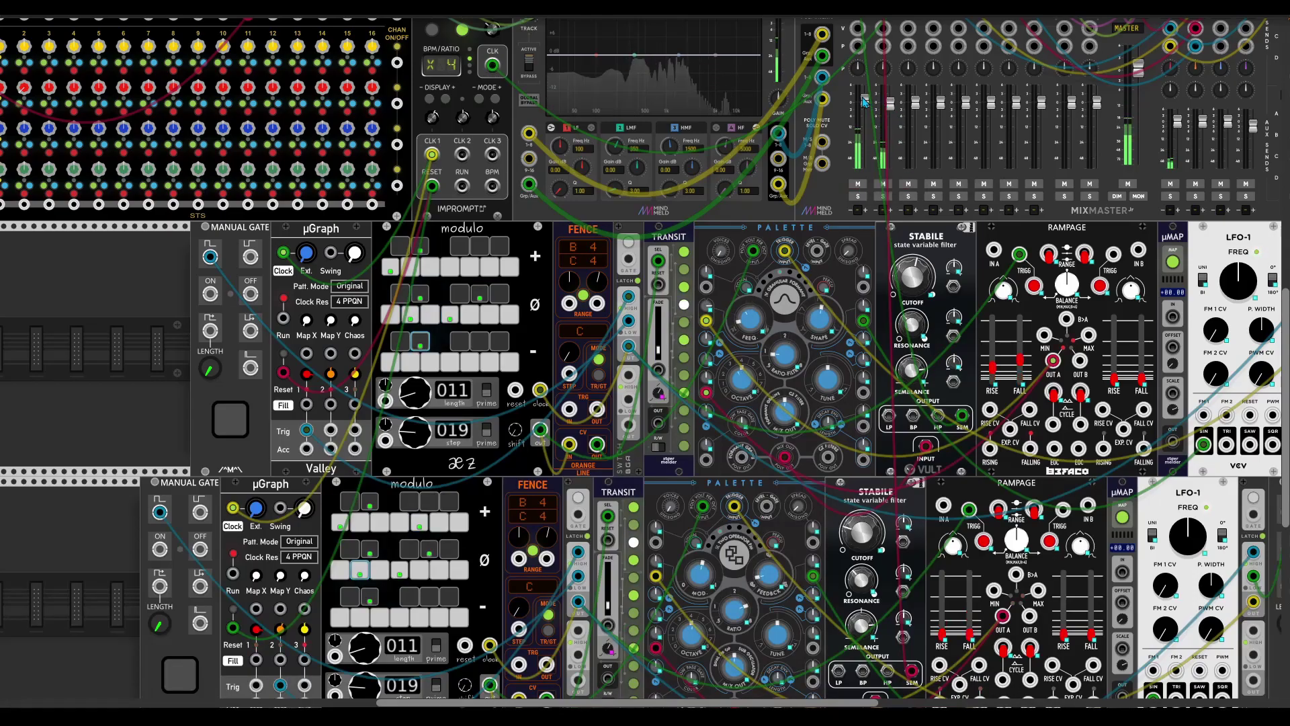
pyautogui.scroll(3, 646, 363)
pyautogui.scroll(1, 1004, 264)
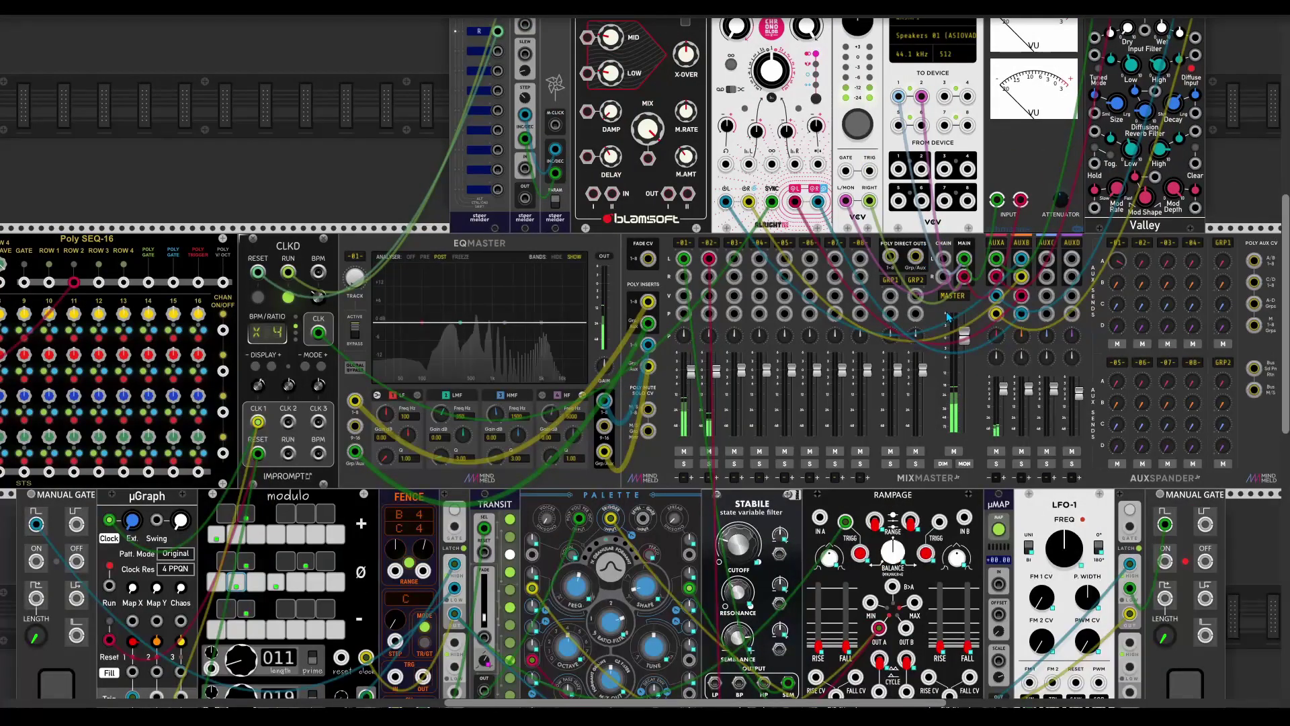
pyautogui.hscroll(3, 1003, 264)
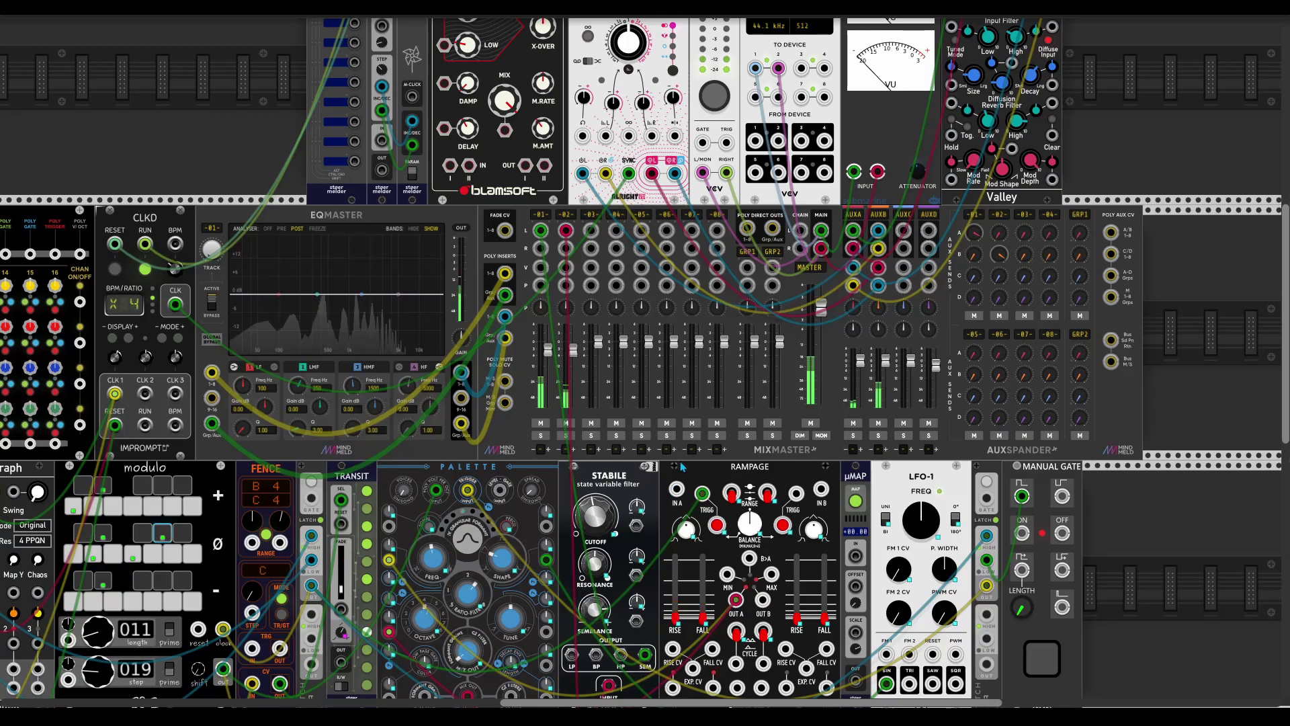
pyautogui.scroll(-10, 693, 427)
pyautogui.hscroll(-5, 692, 428)
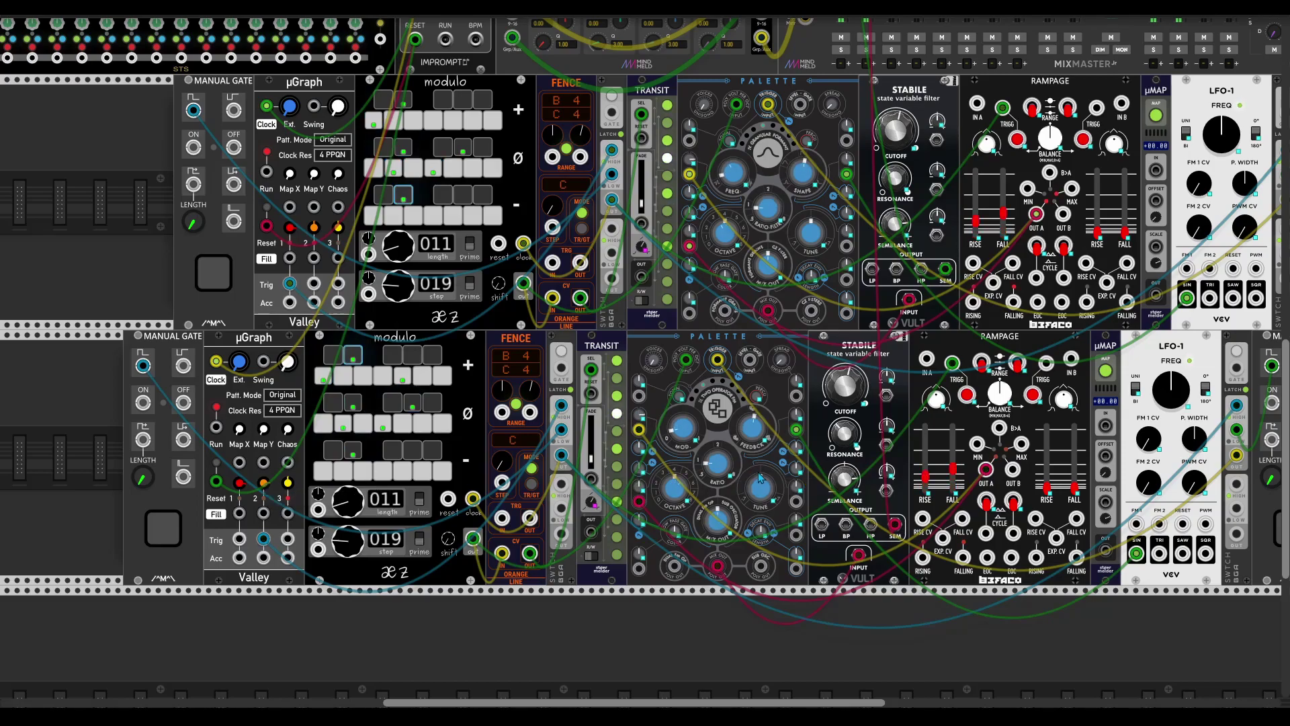
pyautogui.hscroll(2, 792, 409)
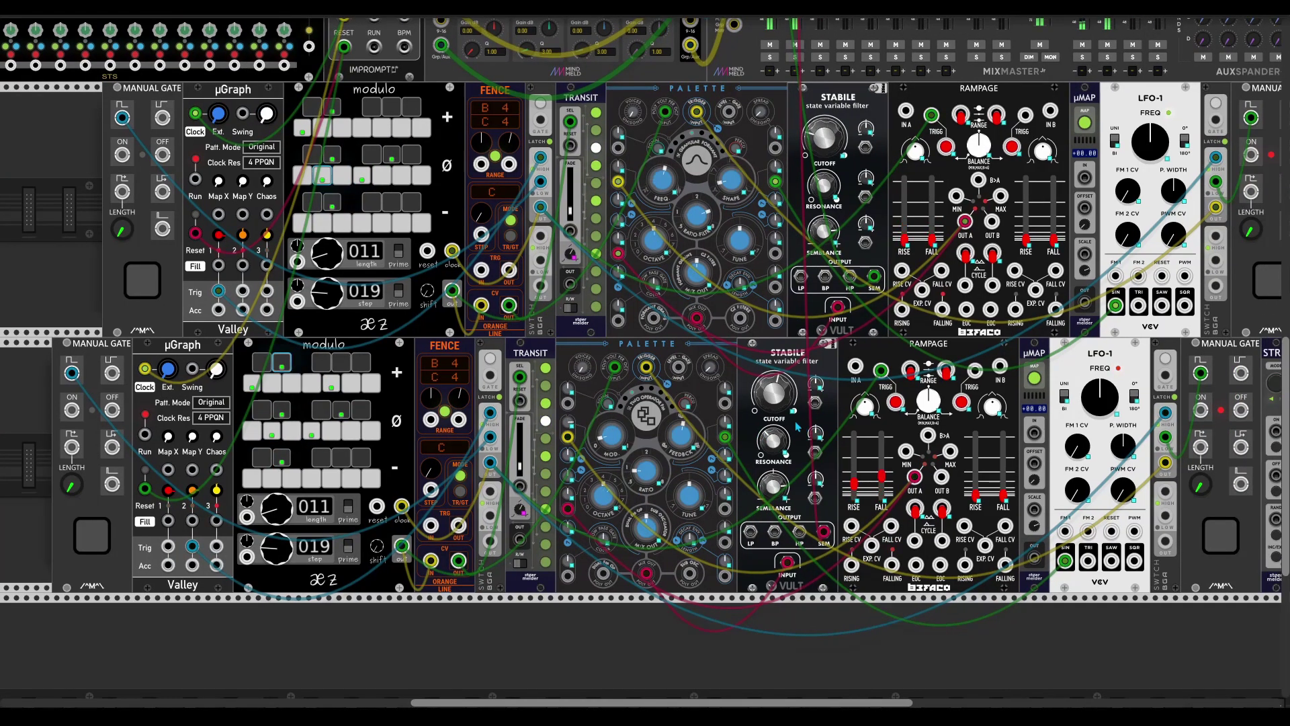
# Step: Drop the lower Stabile cutoff to about 0.24, leaving the Semblance knob unchanged
pyautogui.moveTo(777, 398)
pyautogui.mouseDown()
pyautogui.moveTo(776, 434)
pyautogui.moveTo(776, 384)
pyautogui.moveTo(777, 413)
pyautogui.moveTo(797, 417)
pyautogui.mouseUp()
pyautogui.rightClick(769, 488)
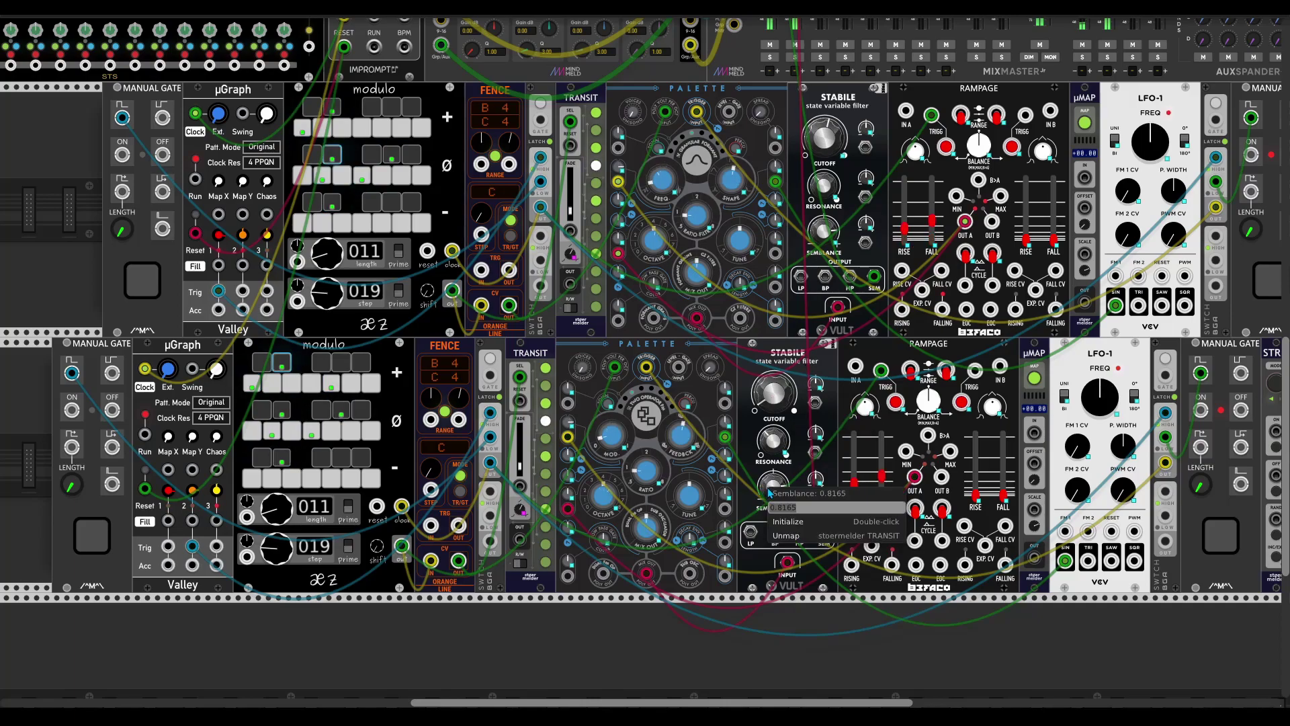
pyautogui.click(797, 541)
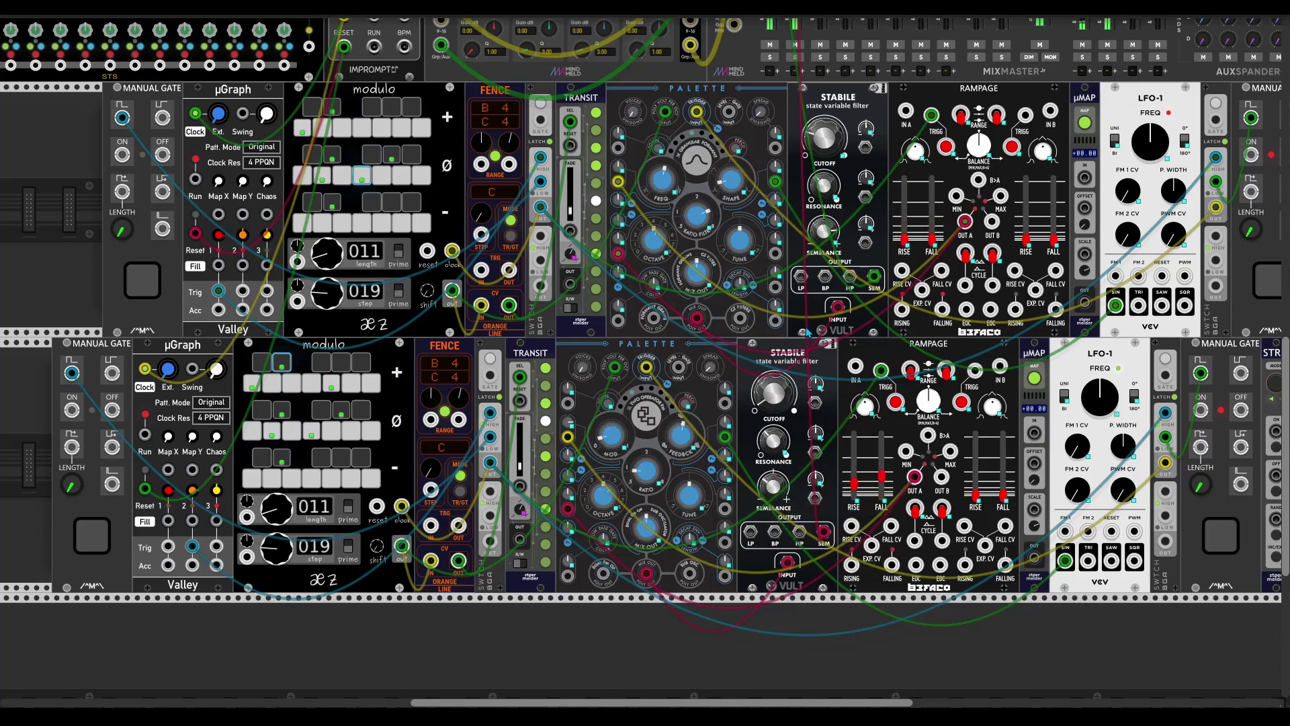
pyautogui.scroll(3, 796, 505)
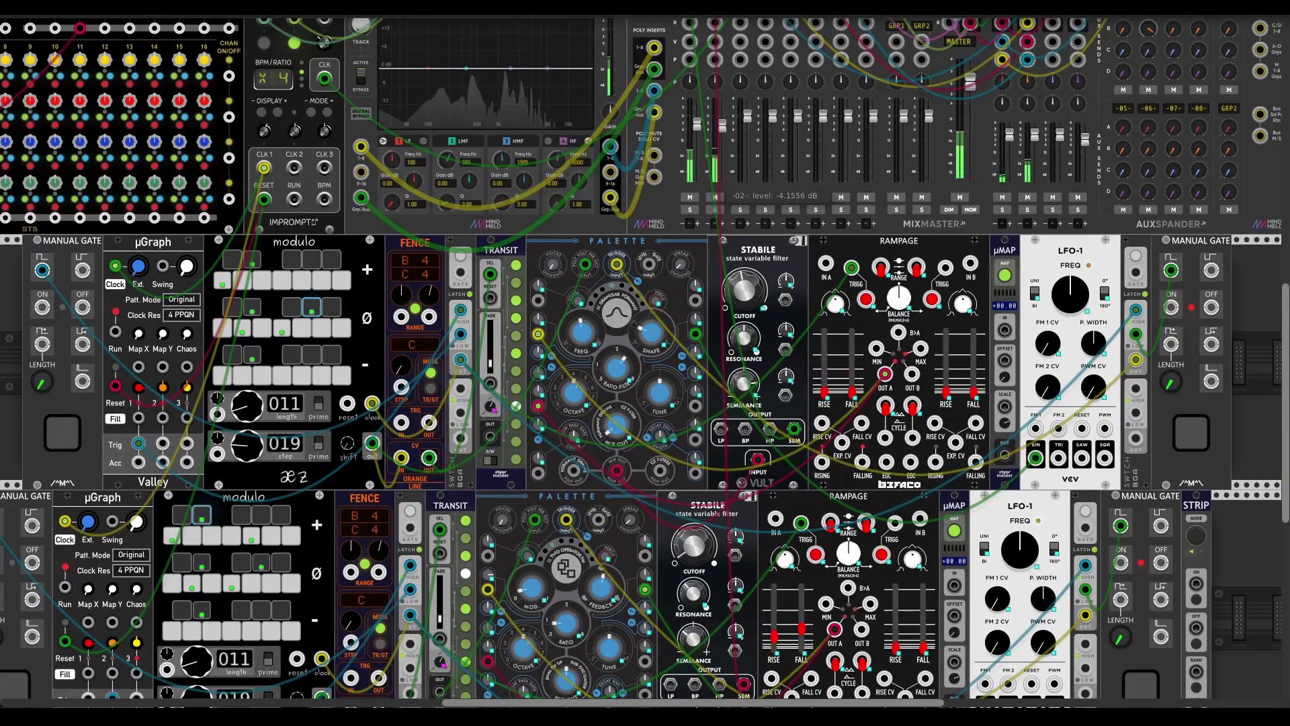
pyautogui.scroll(3, 761, 154)
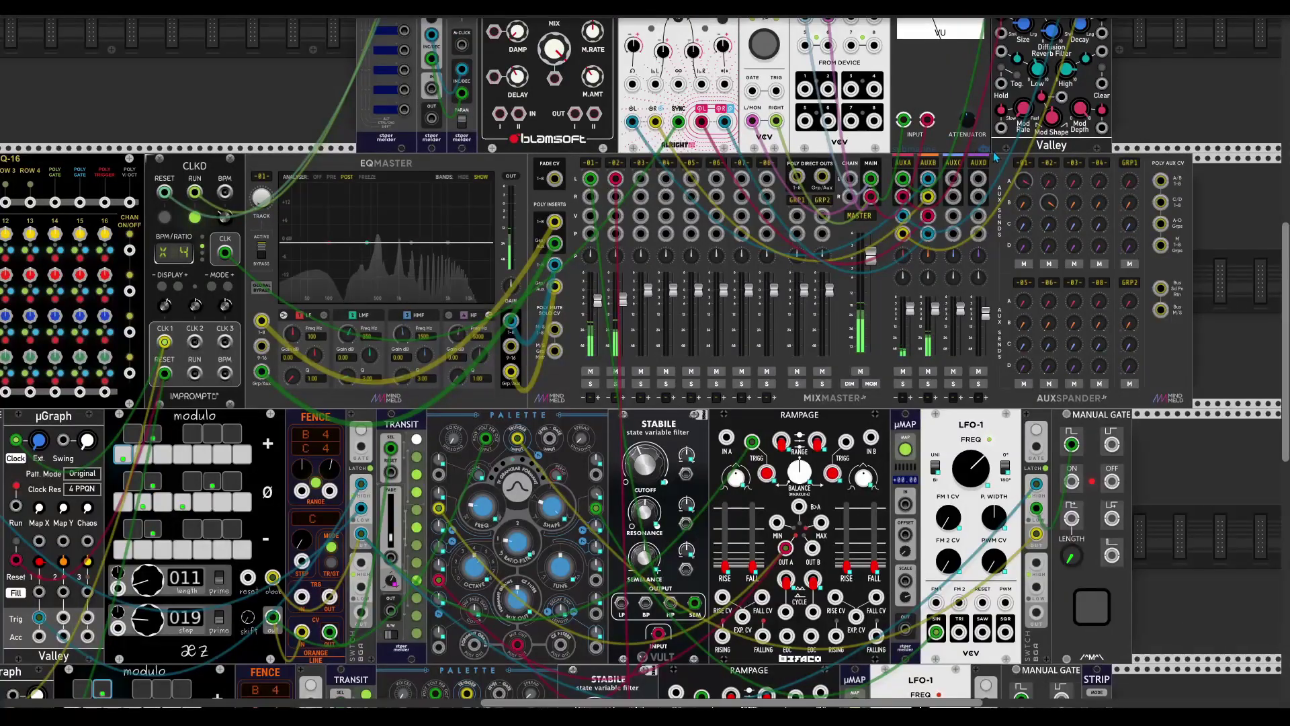
pyautogui.scroll(2, 762, 154)
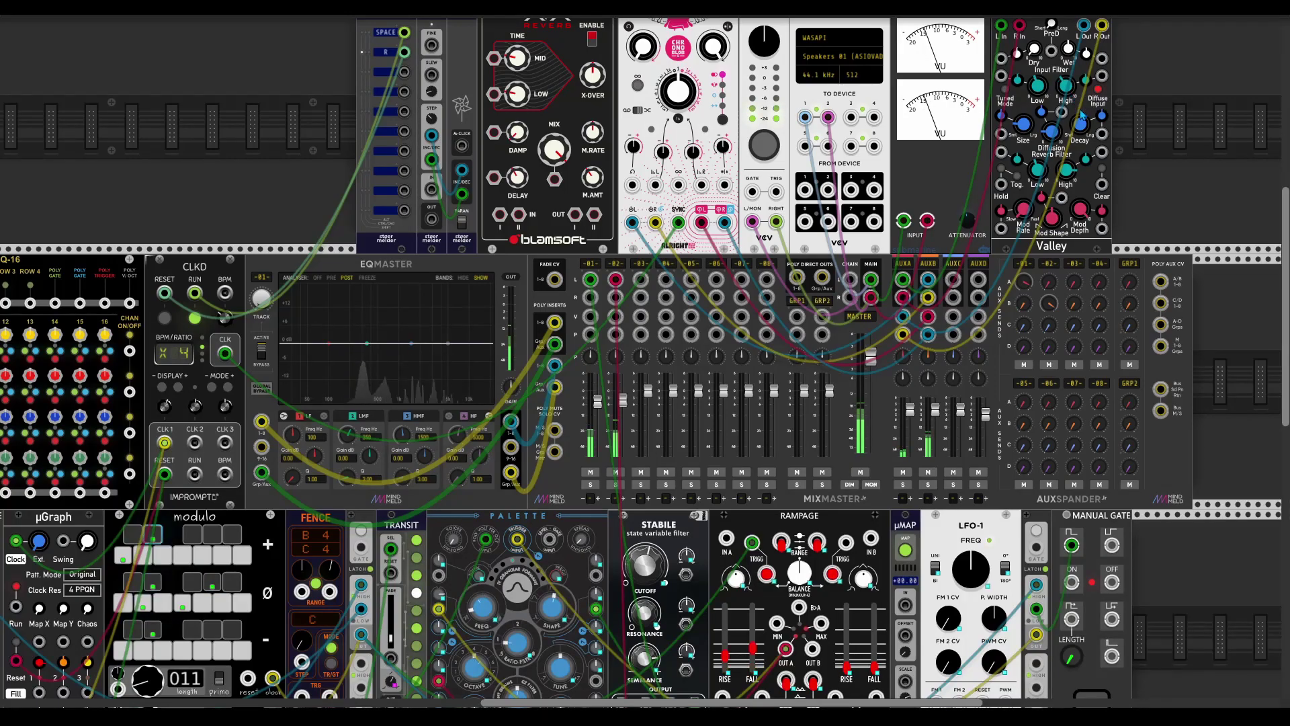
pyautogui.moveTo(1079, 100)
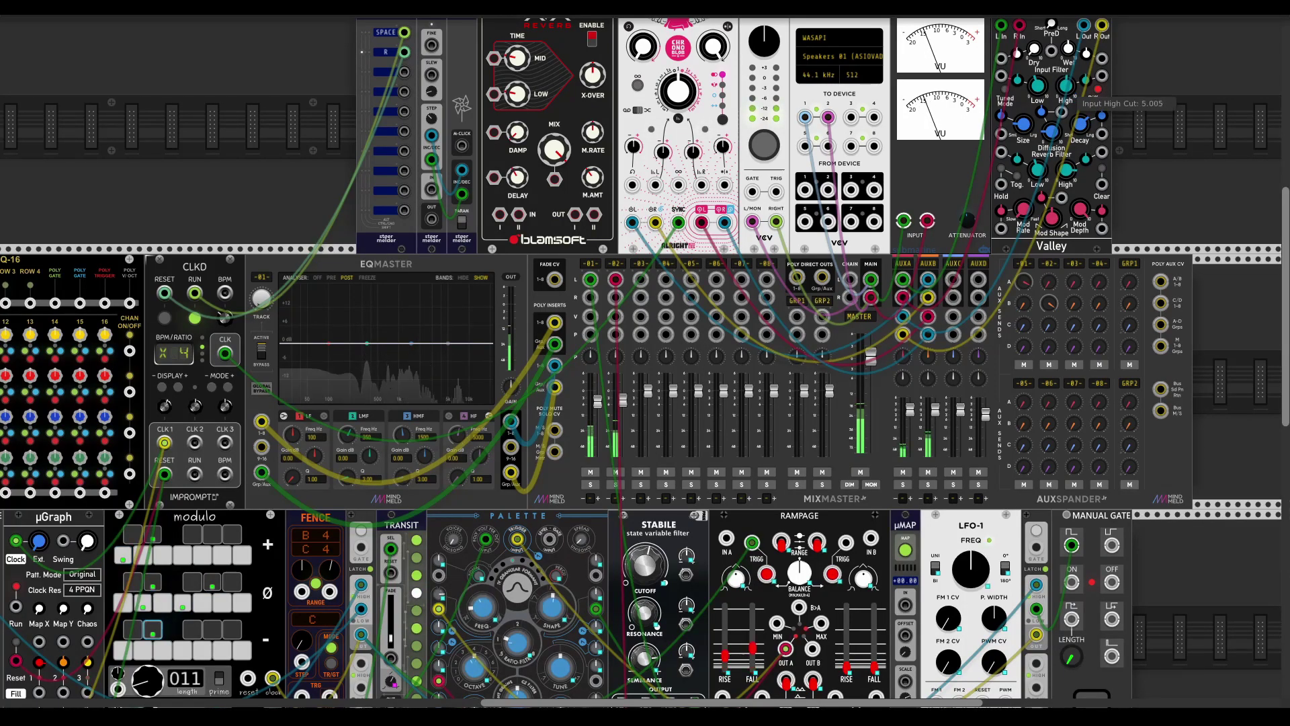
pyautogui.scroll(-3, 1074, 97)
pyautogui.scroll(1, 666, 242)
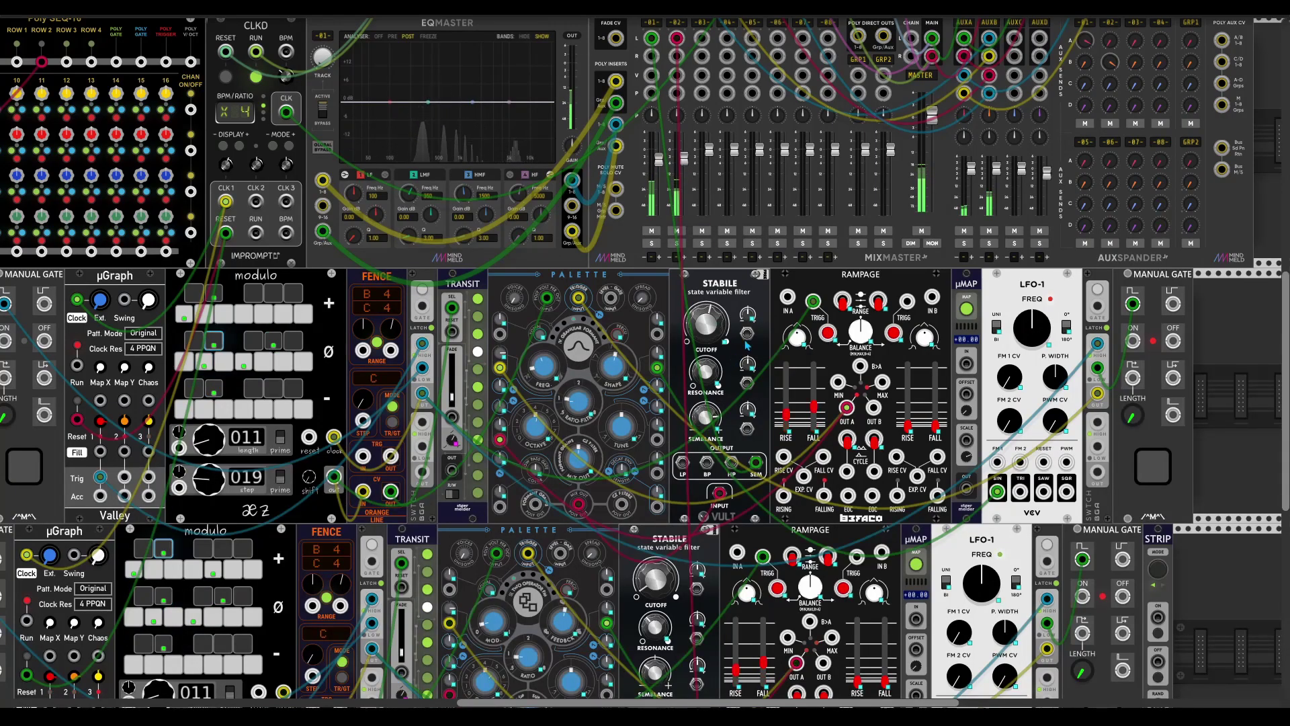
pyautogui.scroll(-5, 617, 321)
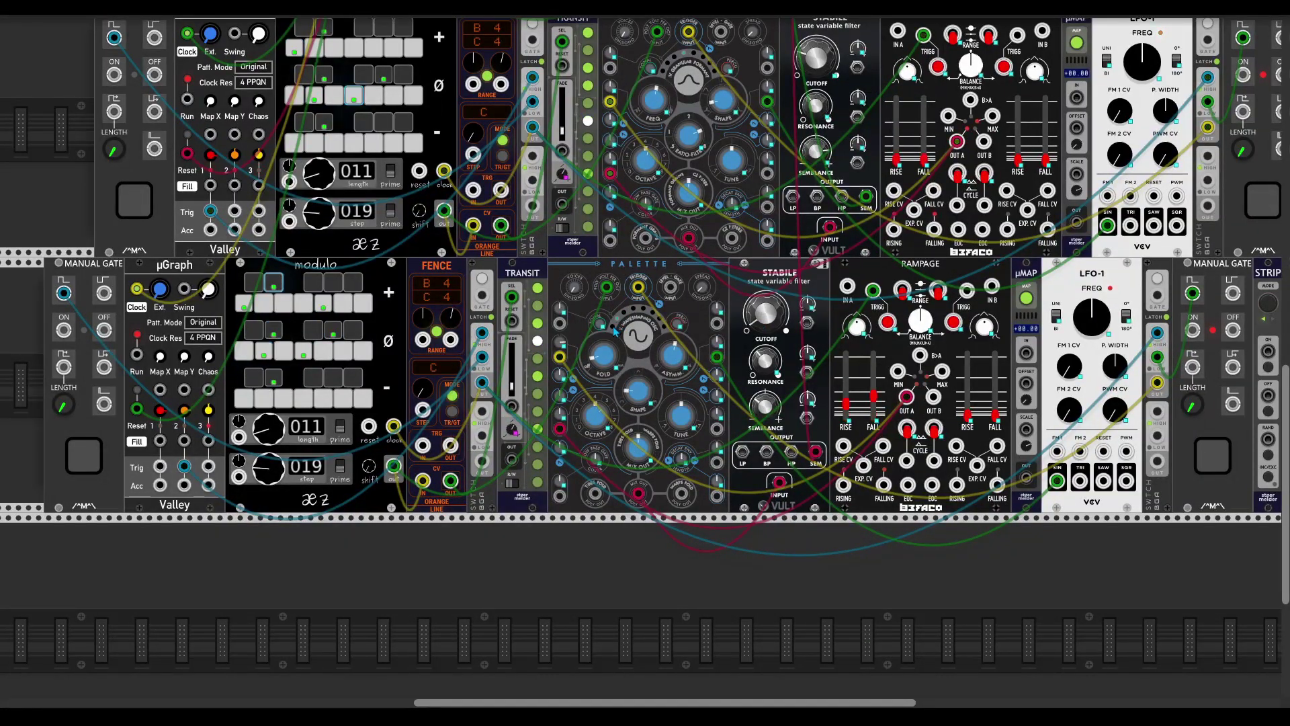
# Step: Set the lower Palette octave to -1 with Classic waves, and modulo's steps to 13
pyautogui.rightClick(597, 413)
pyautogui.write('-1')
pyautogui.press('Return')
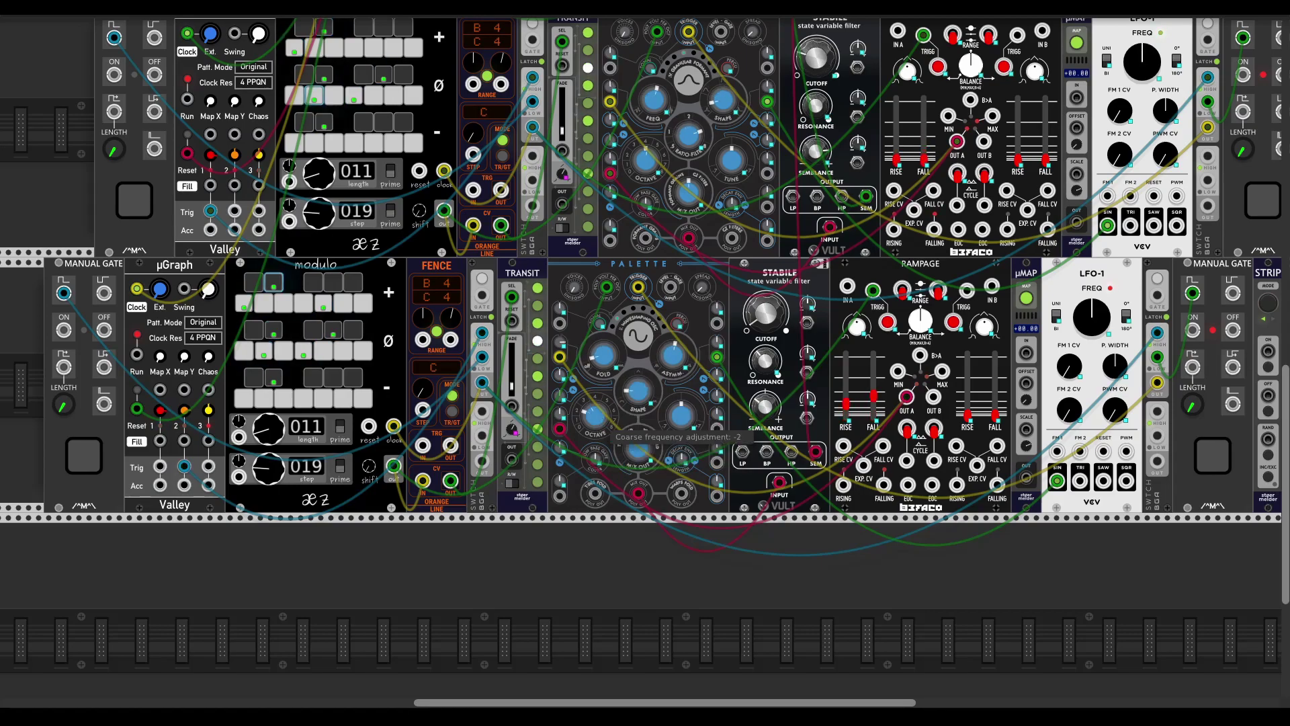
pyautogui.click(614, 332)
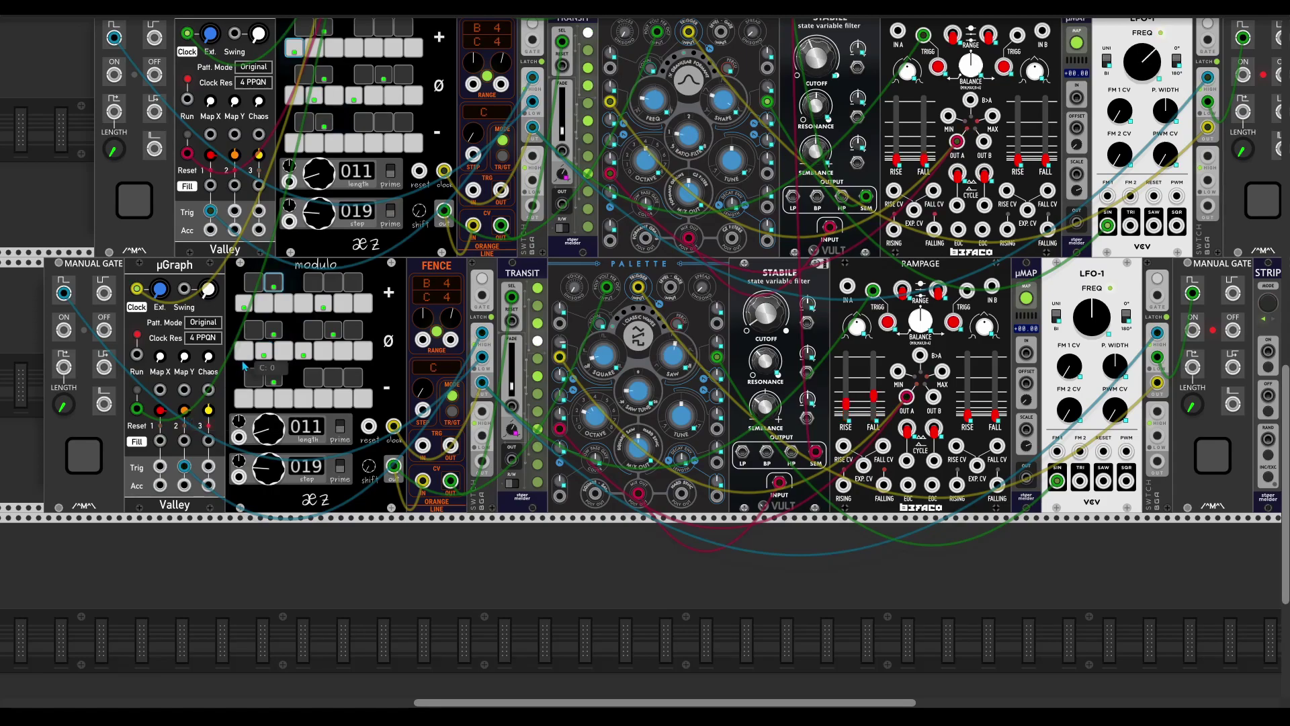
pyautogui.moveTo(268, 467); pyautogui.dragTo(268, 479)
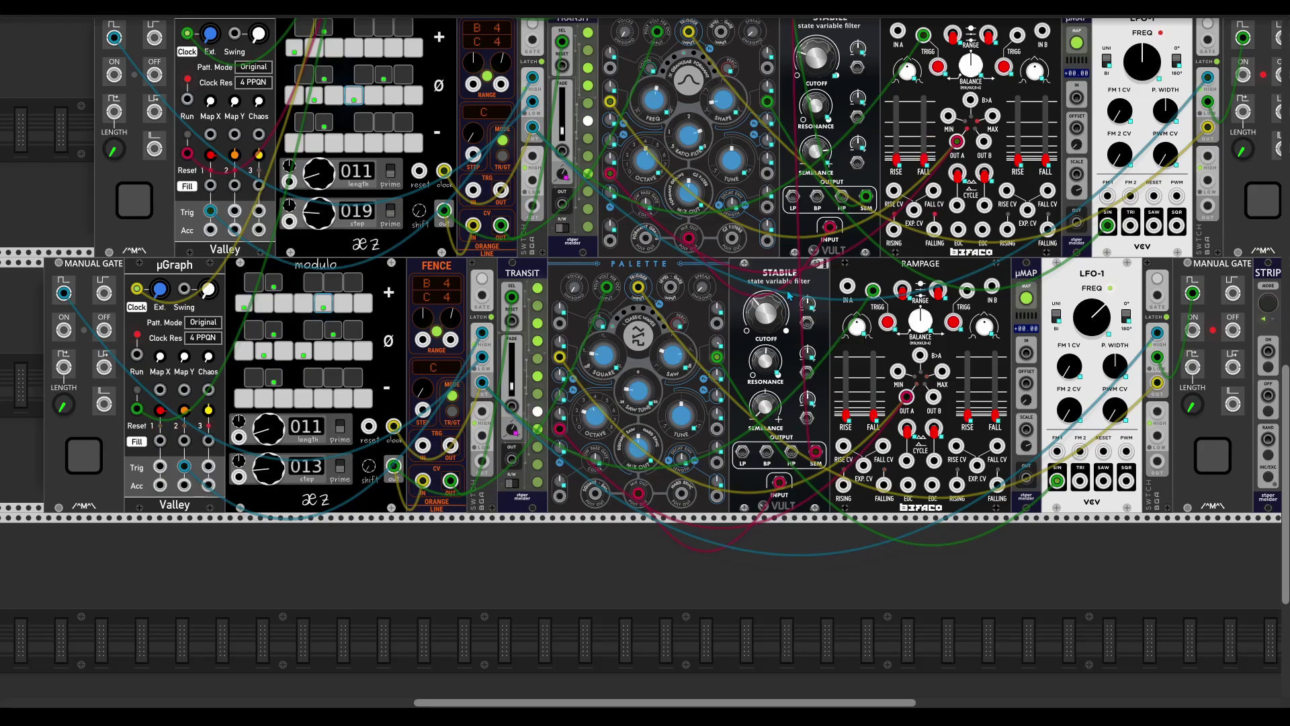
pyautogui.scroll(5, 764, 321)
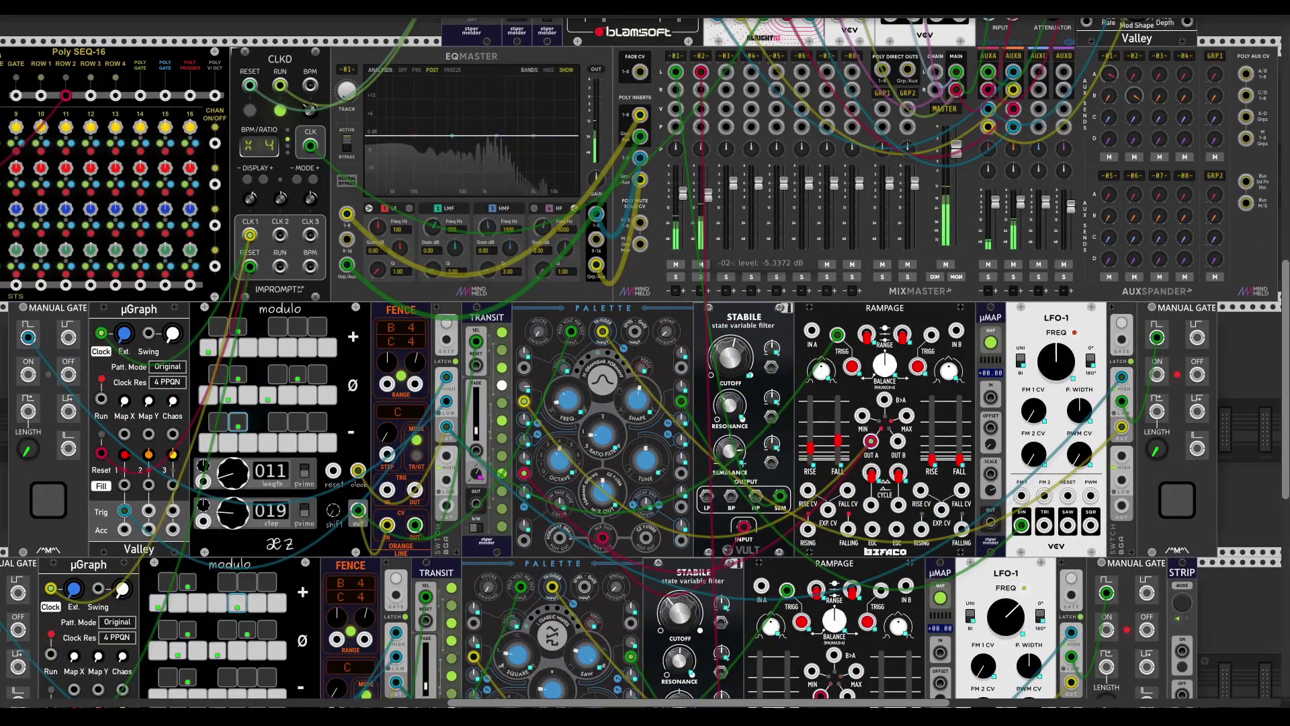
pyautogui.scroll(-1, 738, 500)
pyautogui.scroll(1, 740, 499)
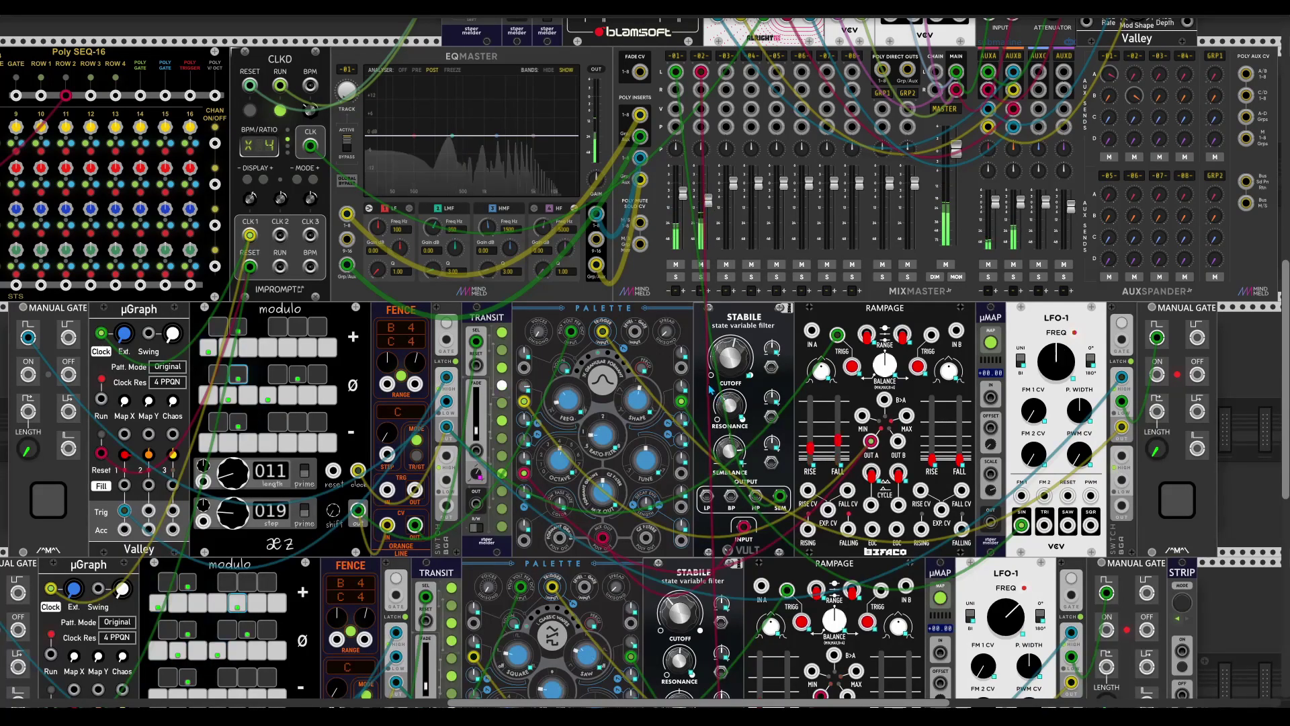
pyautogui.scroll(2, 739, 500)
pyautogui.hscroll(2, 740, 498)
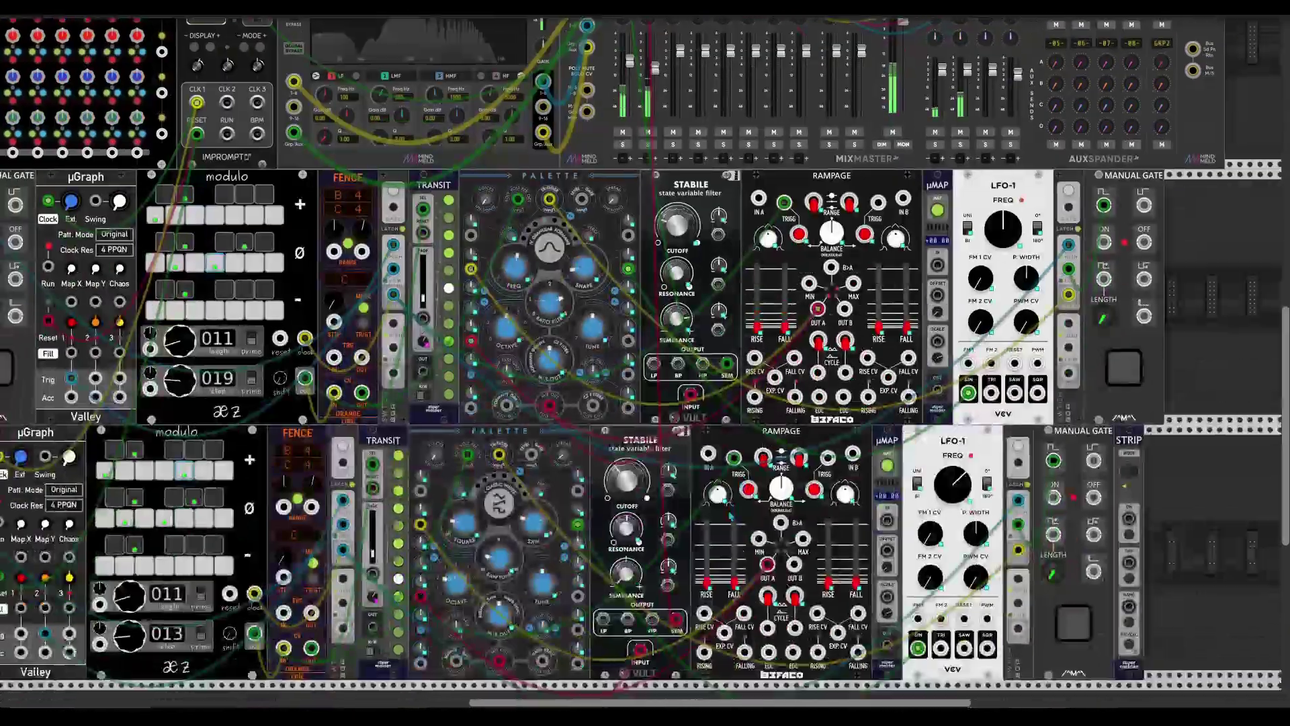
pyautogui.scroll(-6, 732, 523)
pyautogui.hscroll(-2, 732, 522)
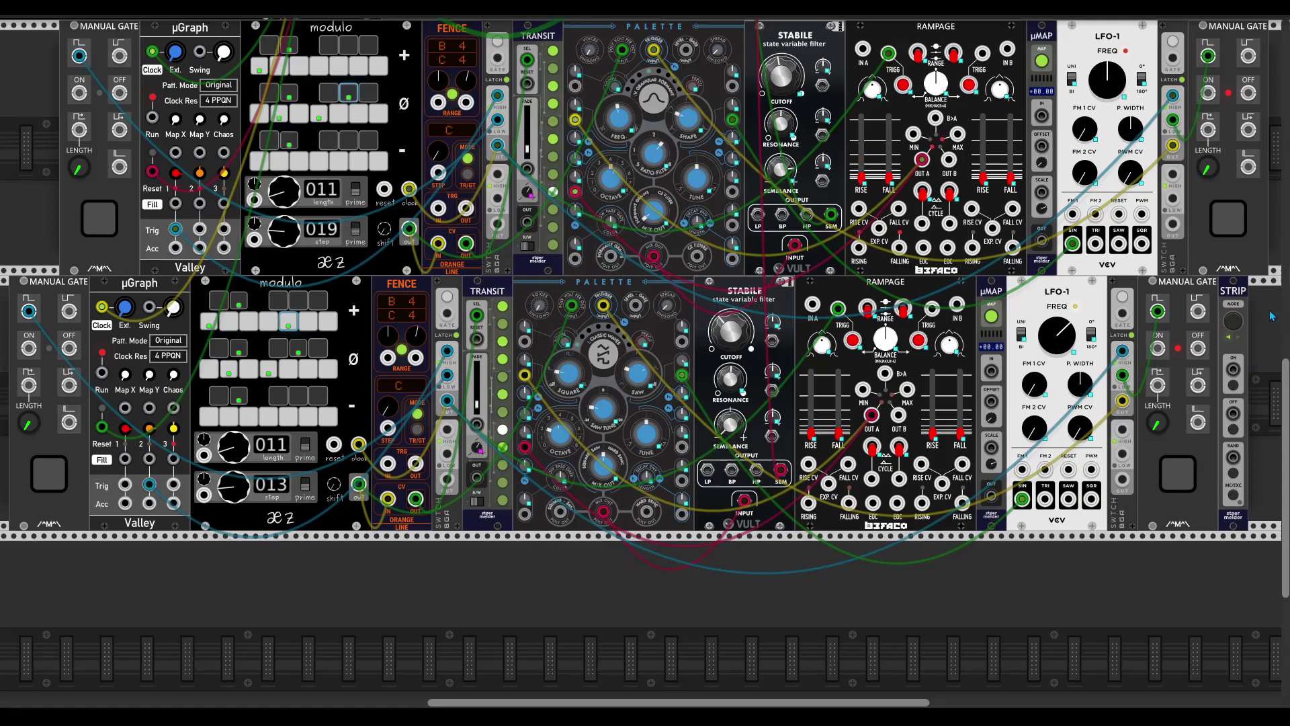
# Step: Paste the voice row into the empty bottom row via STRIP and cable its µGraph Clock input
pyautogui.rightClick(1235, 296)
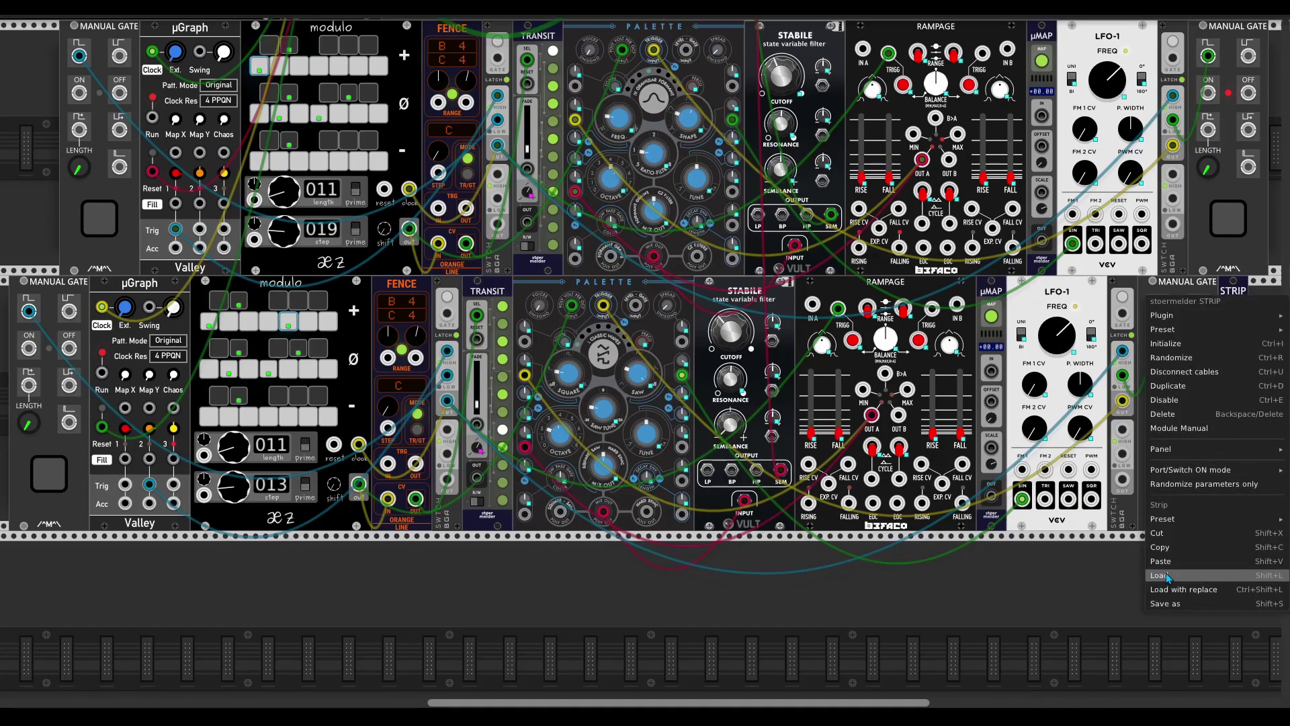
pyautogui.click(1193, 251)
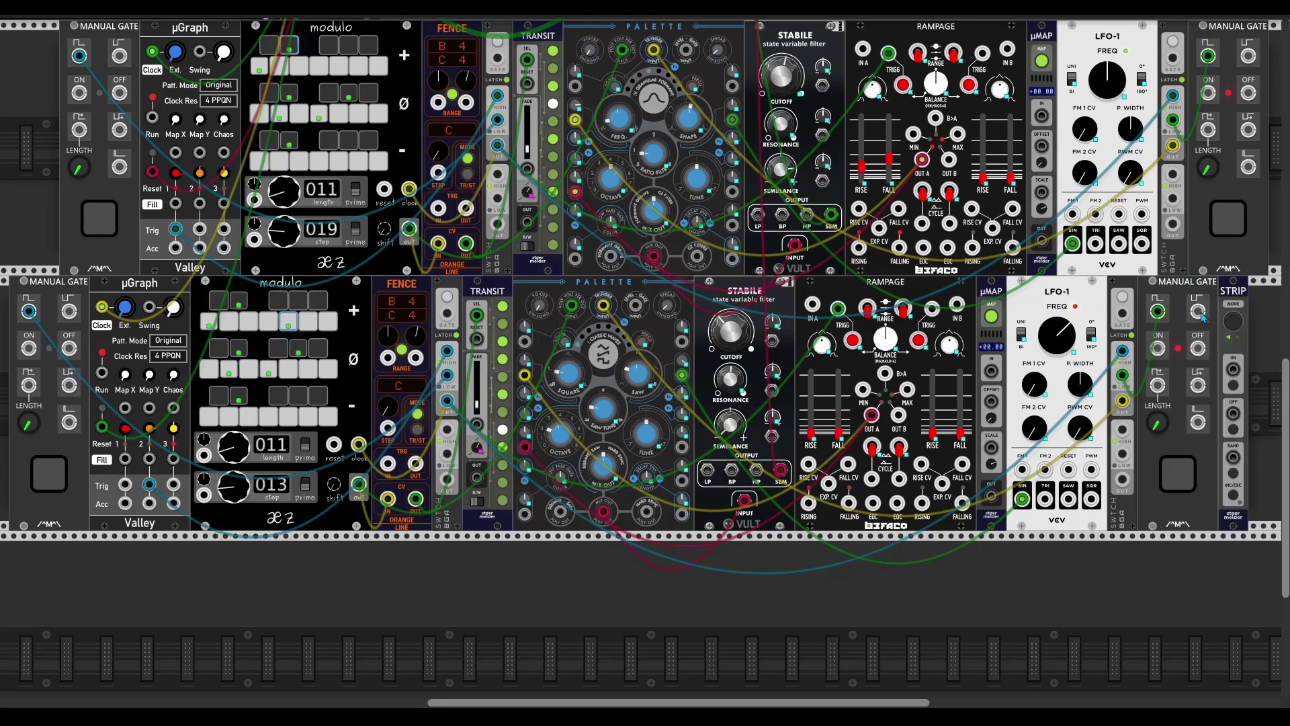
pyautogui.moveTo(1232, 303); pyautogui.dragTo(1193, 558)
pyautogui.rightClick(1195, 605)
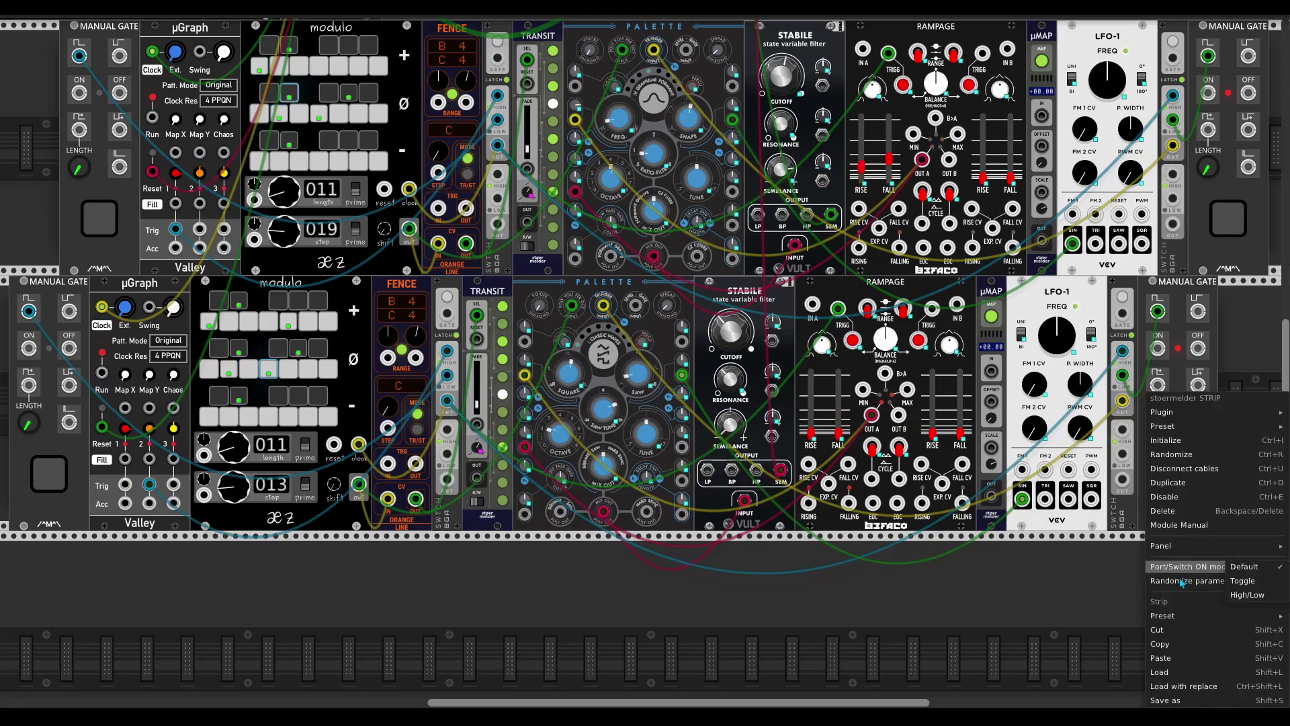
pyautogui.click(1159, 658)
pyautogui.scroll(-3, 1122, 414)
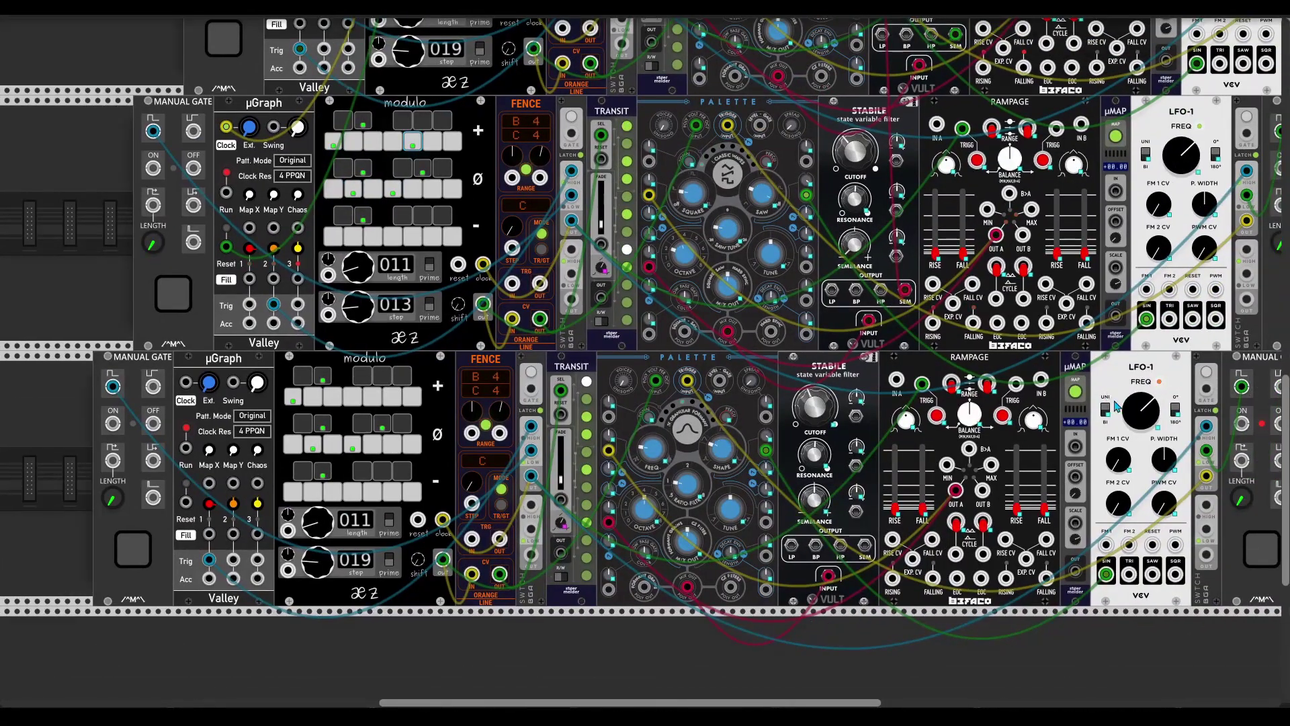
pyautogui.hscroll(2, 1108, 418)
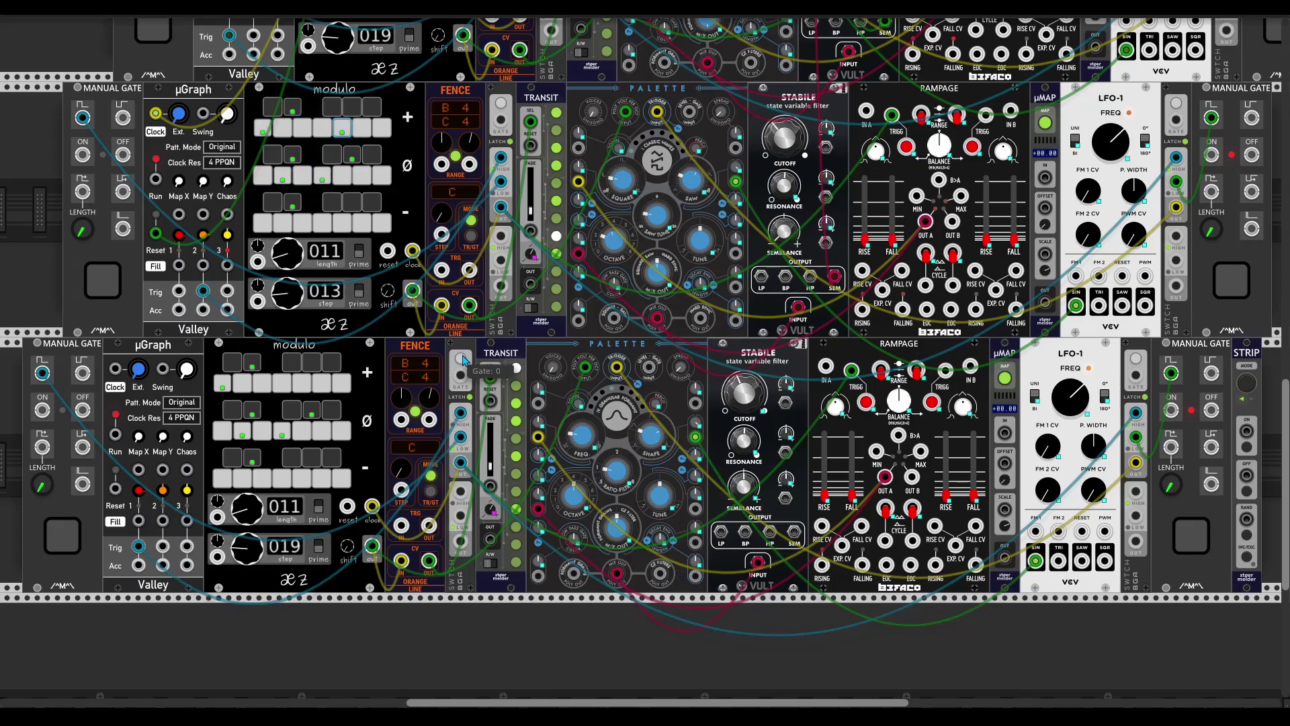
pyautogui.moveTo(156, 113); pyautogui.dragTo(116, 368)
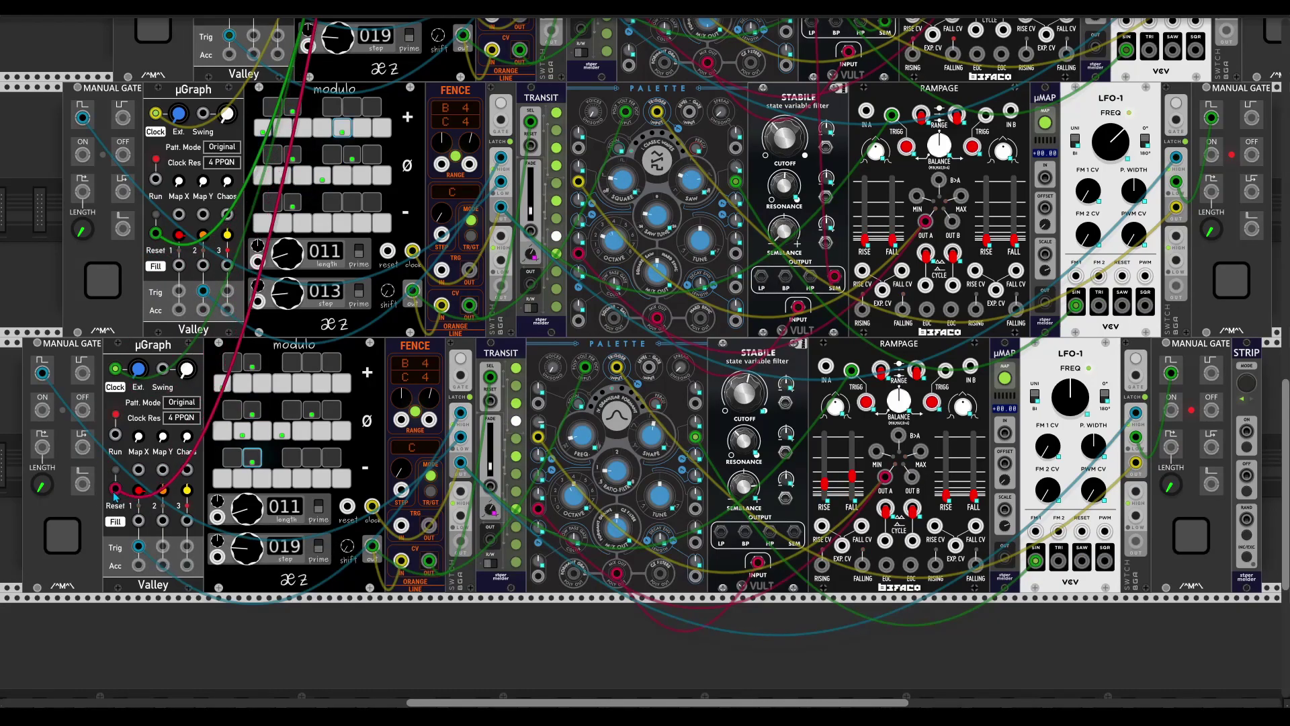
pyautogui.scroll(3, 645, 364)
pyautogui.scroll(3, 645, 363)
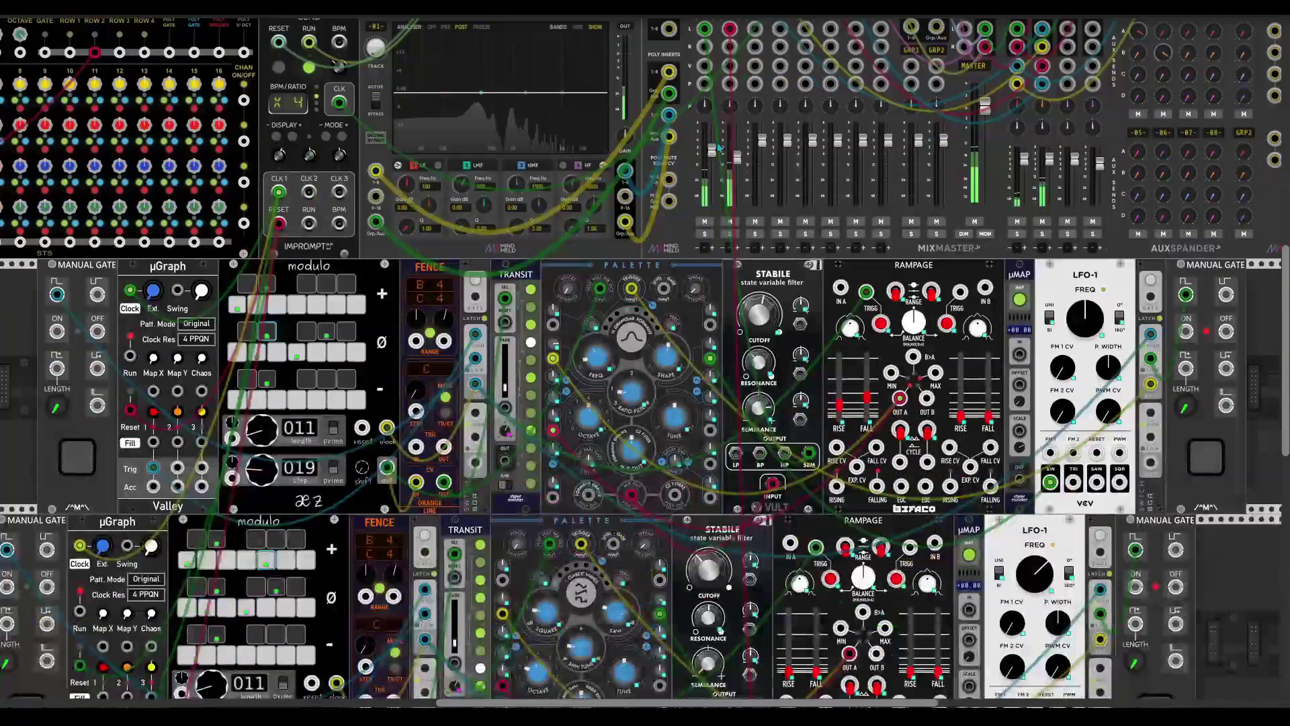
pyautogui.scroll(-5, 646, 363)
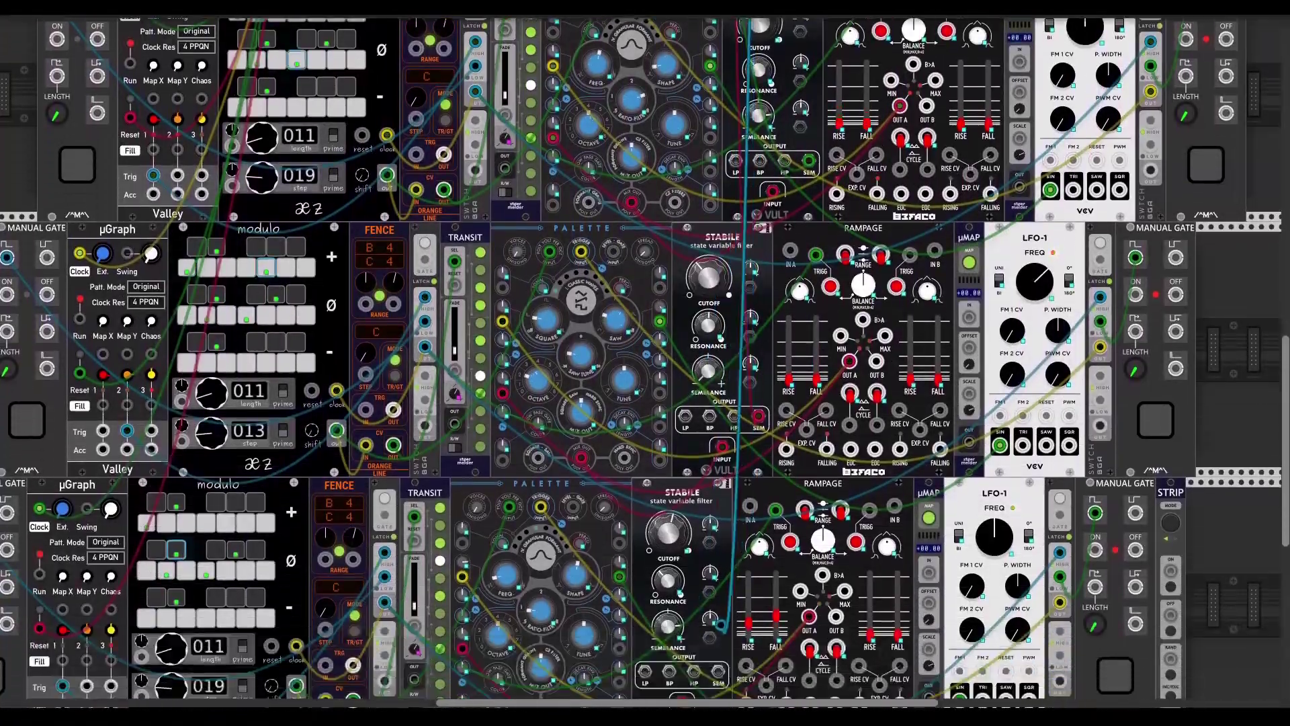
pyautogui.scroll(3, 629, 243)
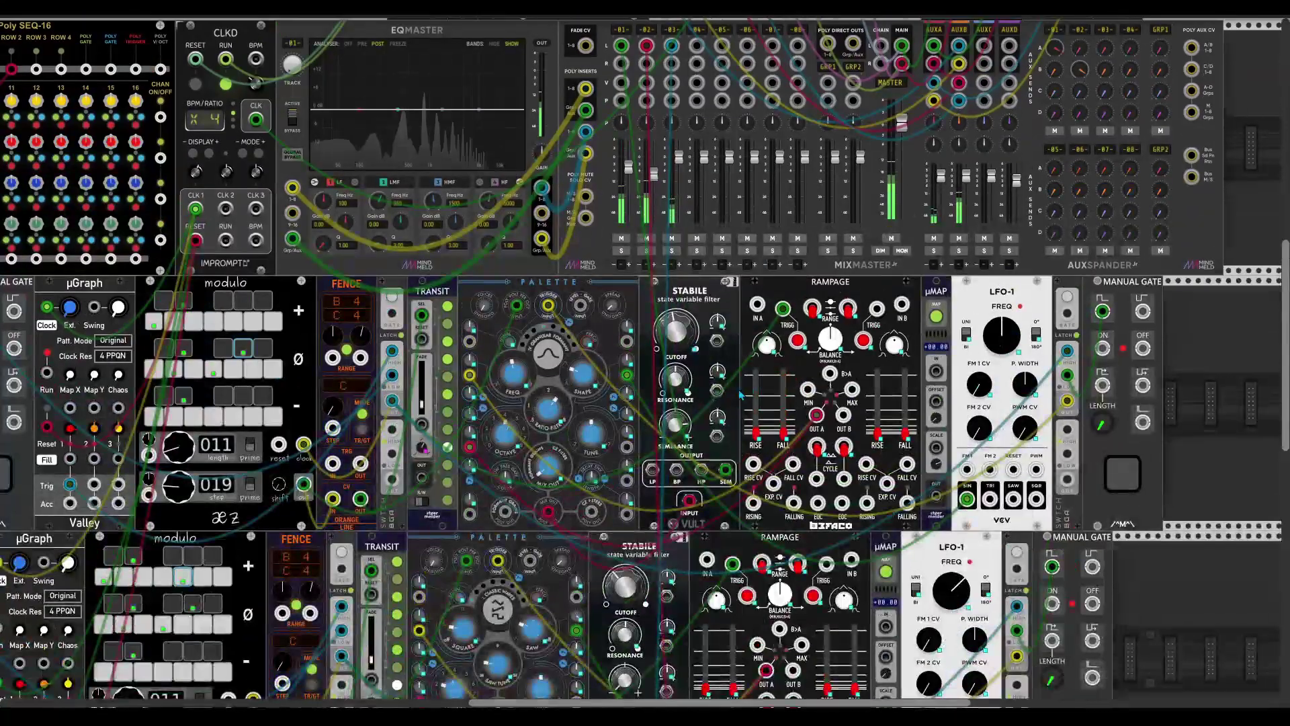
pyautogui.scroll(-2, 628, 243)
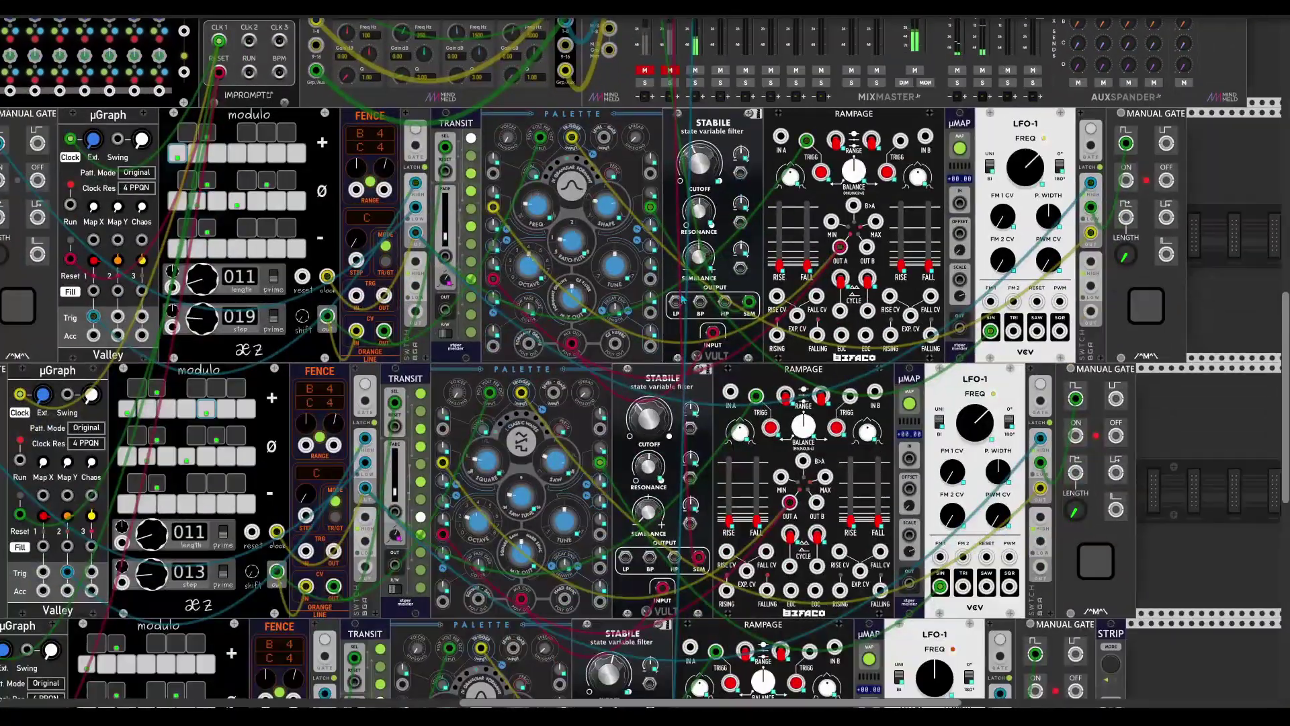
pyautogui.scroll(-2, 565, 427)
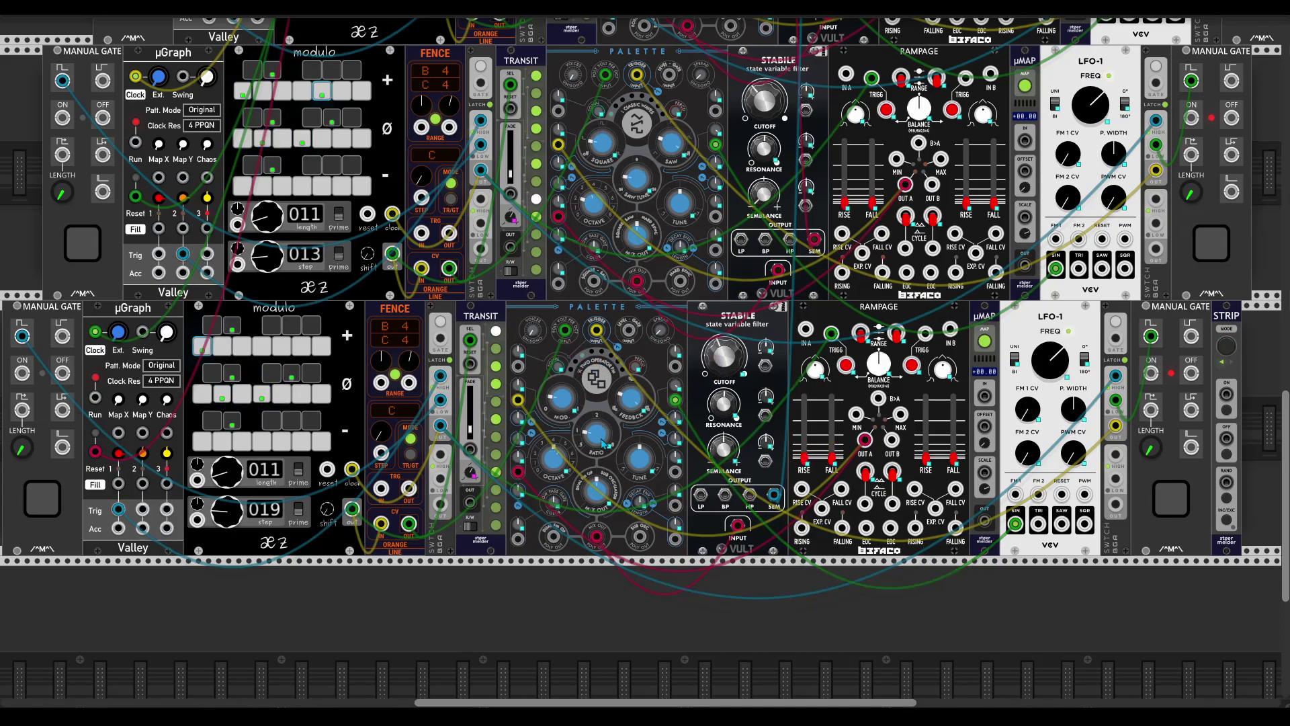
# Step: Keep Palette's octave at 0, lower the filter cutoff to about 0.23, and initialize Palette's output mix
pyautogui.rightClick(553, 461)
pyautogui.click(579, 508)
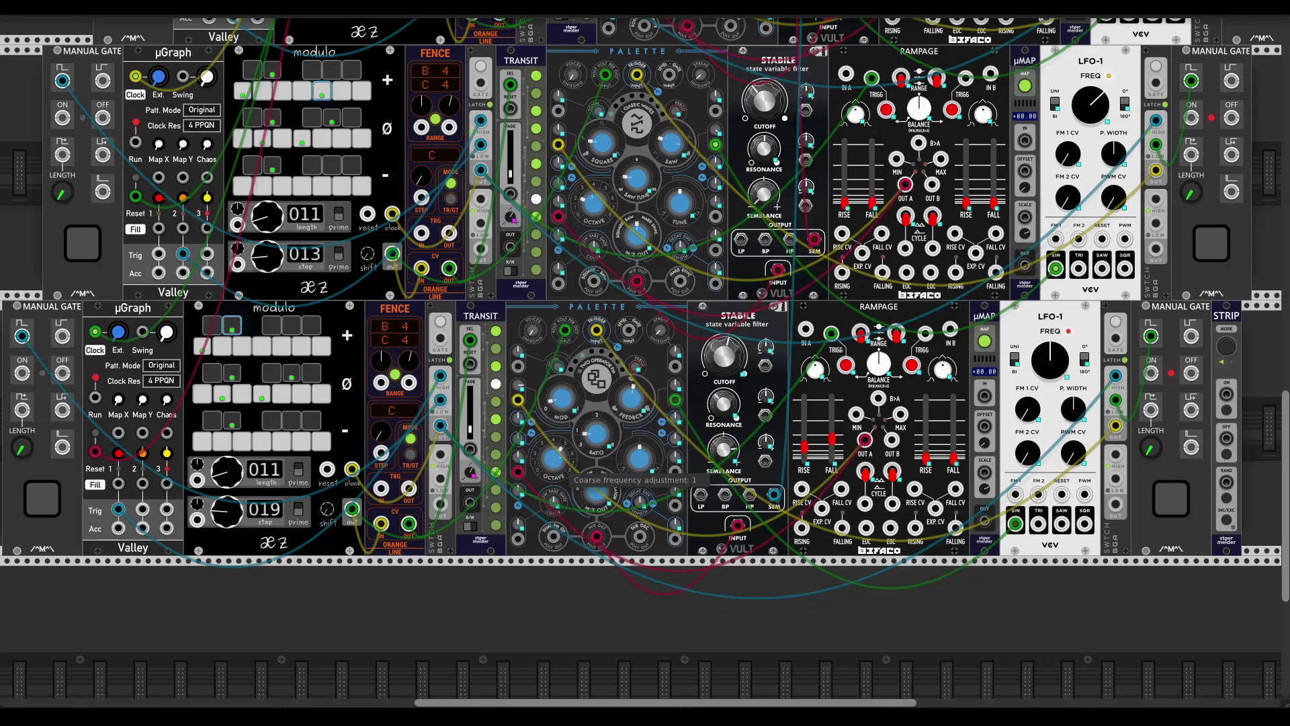
pyautogui.moveTo(722, 358)
pyautogui.mouseDown()
pyautogui.moveTo(722, 373)
pyautogui.moveTo(722, 333)
pyautogui.mouseUp()
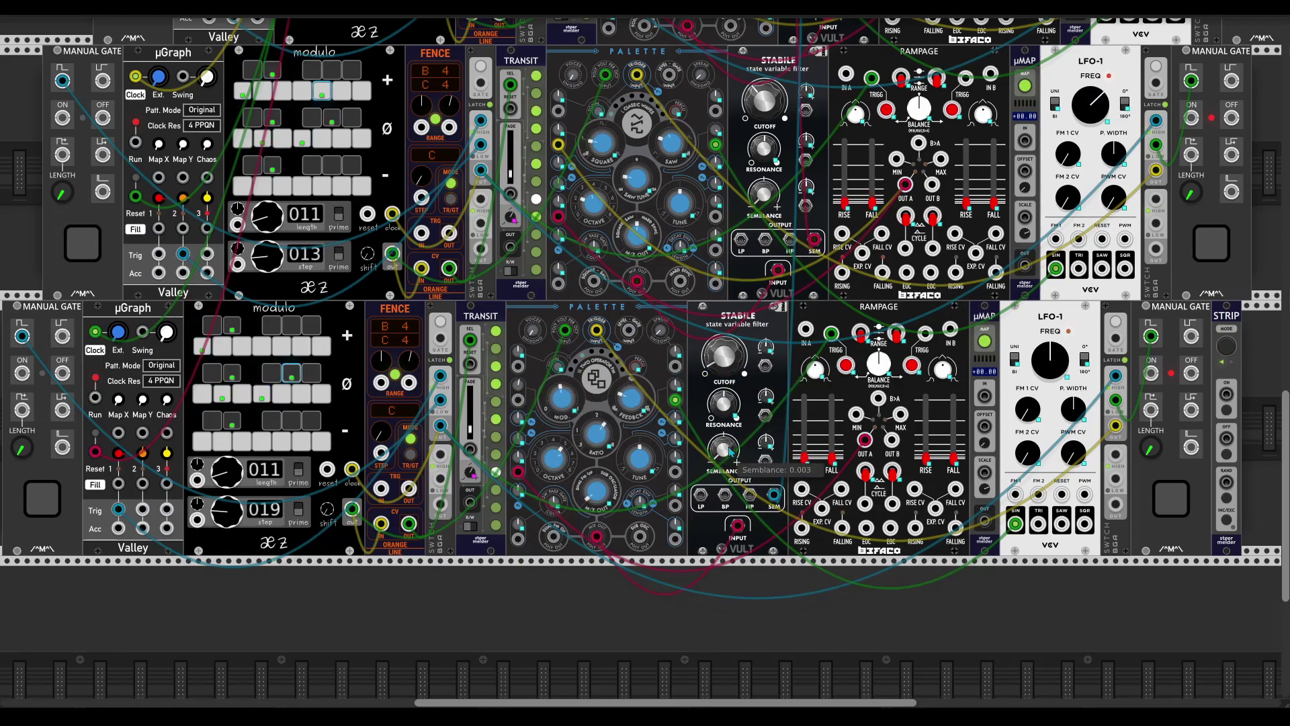
pyautogui.moveTo(597, 490)
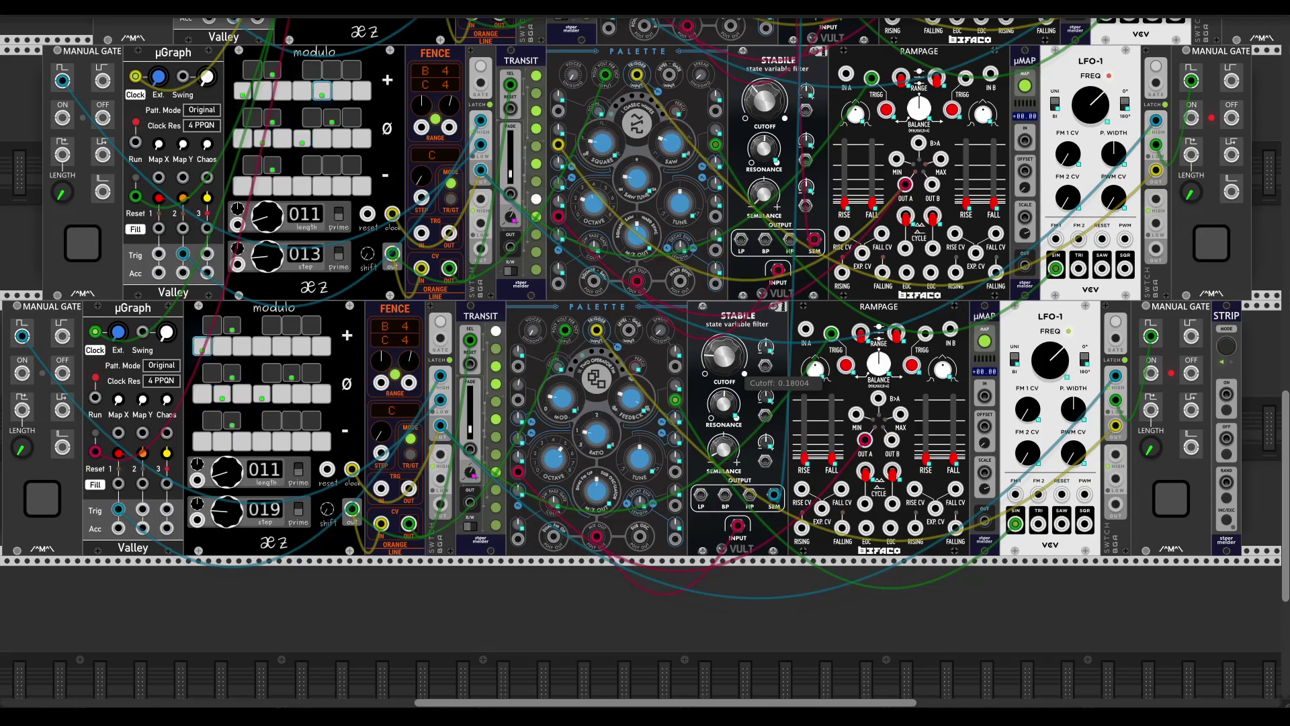
pyautogui.rightClick(601, 484)
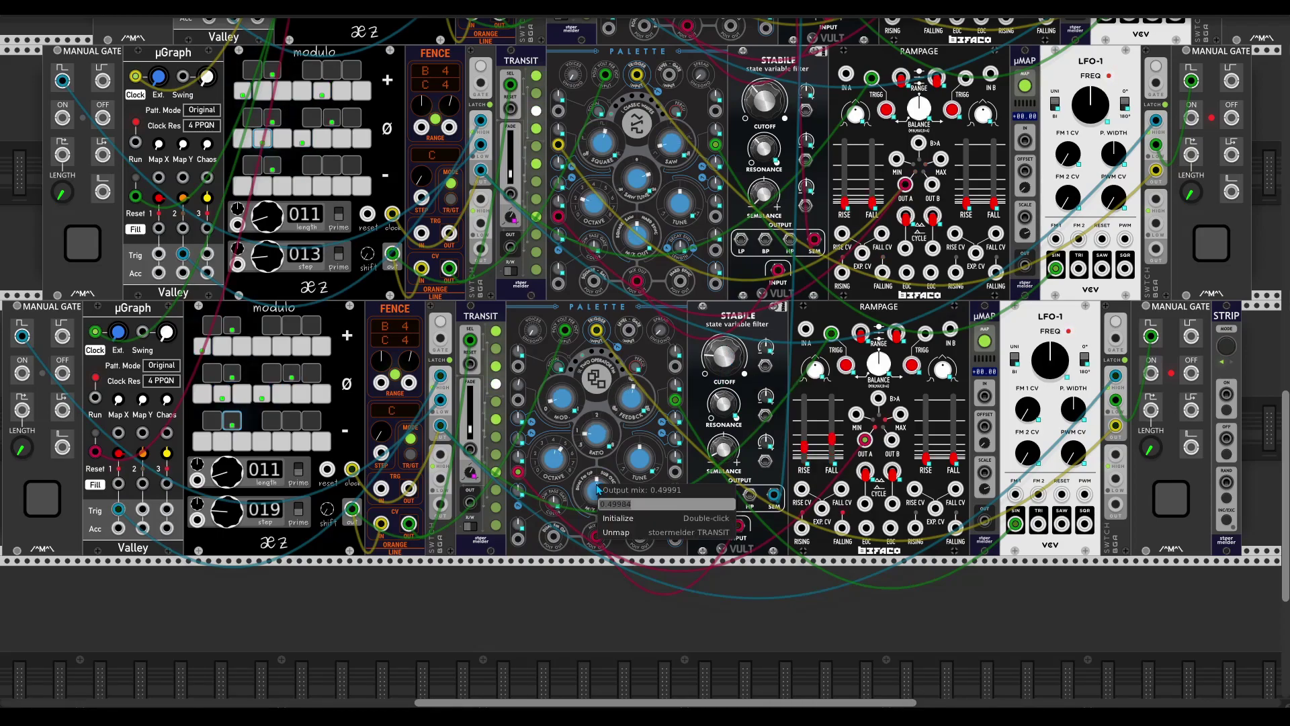
pyautogui.click(622, 539)
pyautogui.moveTo(595, 490)
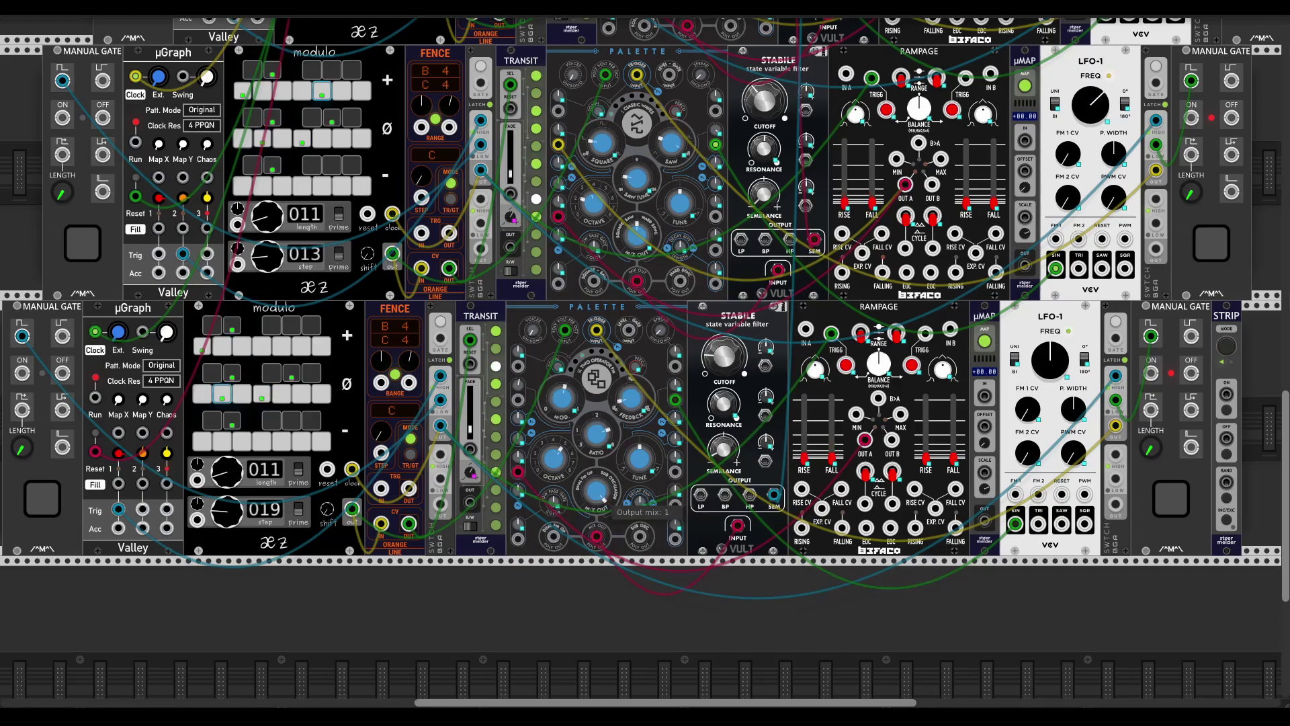
pyautogui.scroll(5, 606, 502)
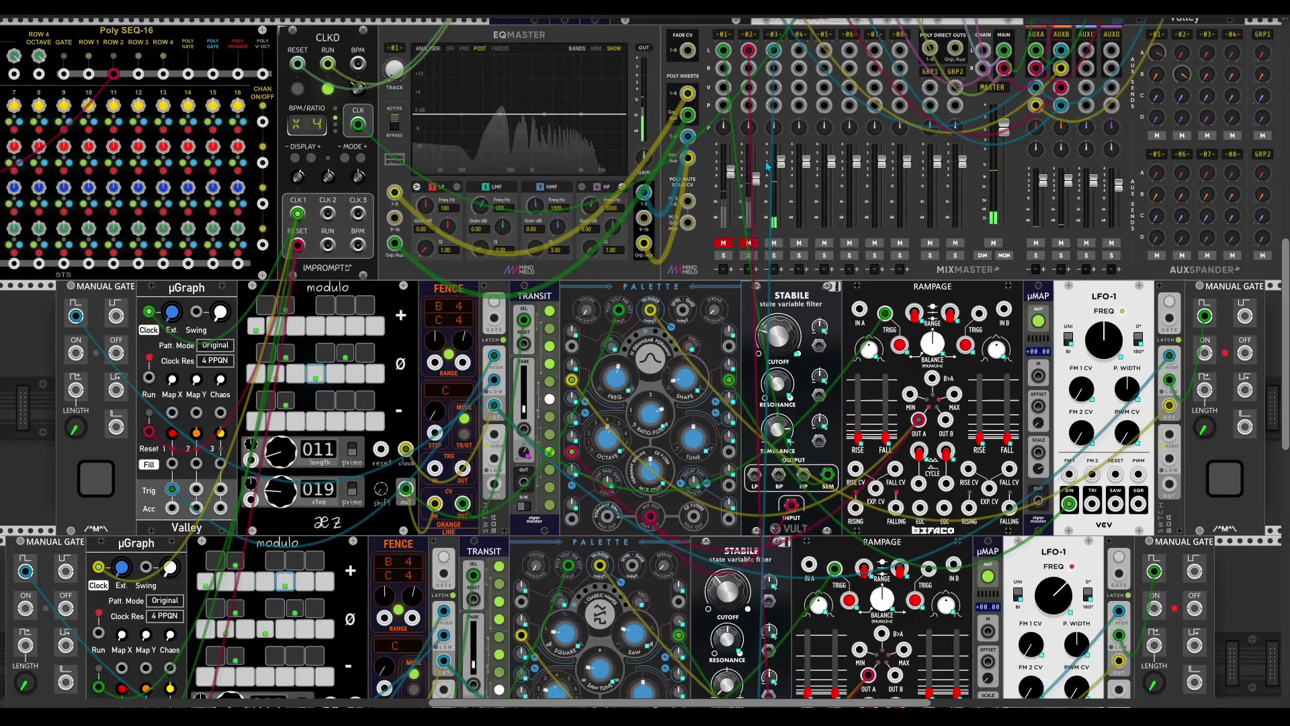
pyautogui.moveTo(780, 154)
pyautogui.scroll(-7, 727, 387)
pyautogui.scroll(1, 727, 385)
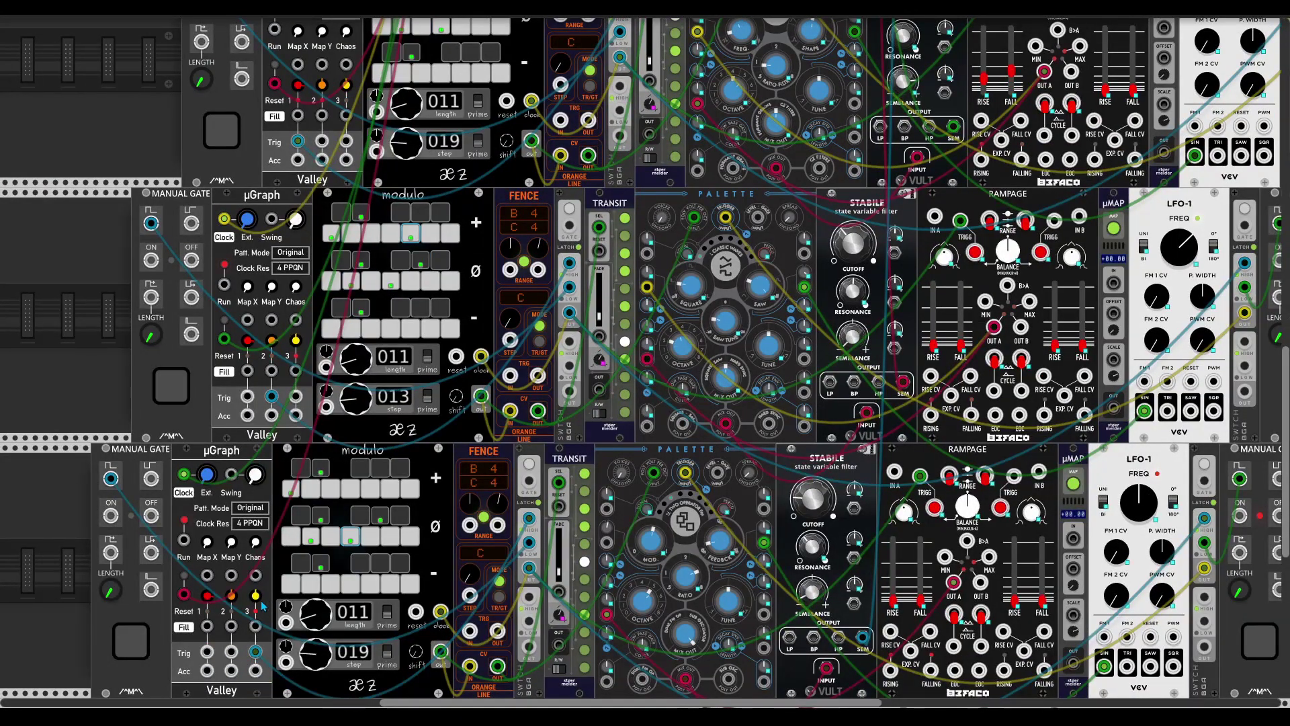
pyautogui.scroll(5, 645, 363)
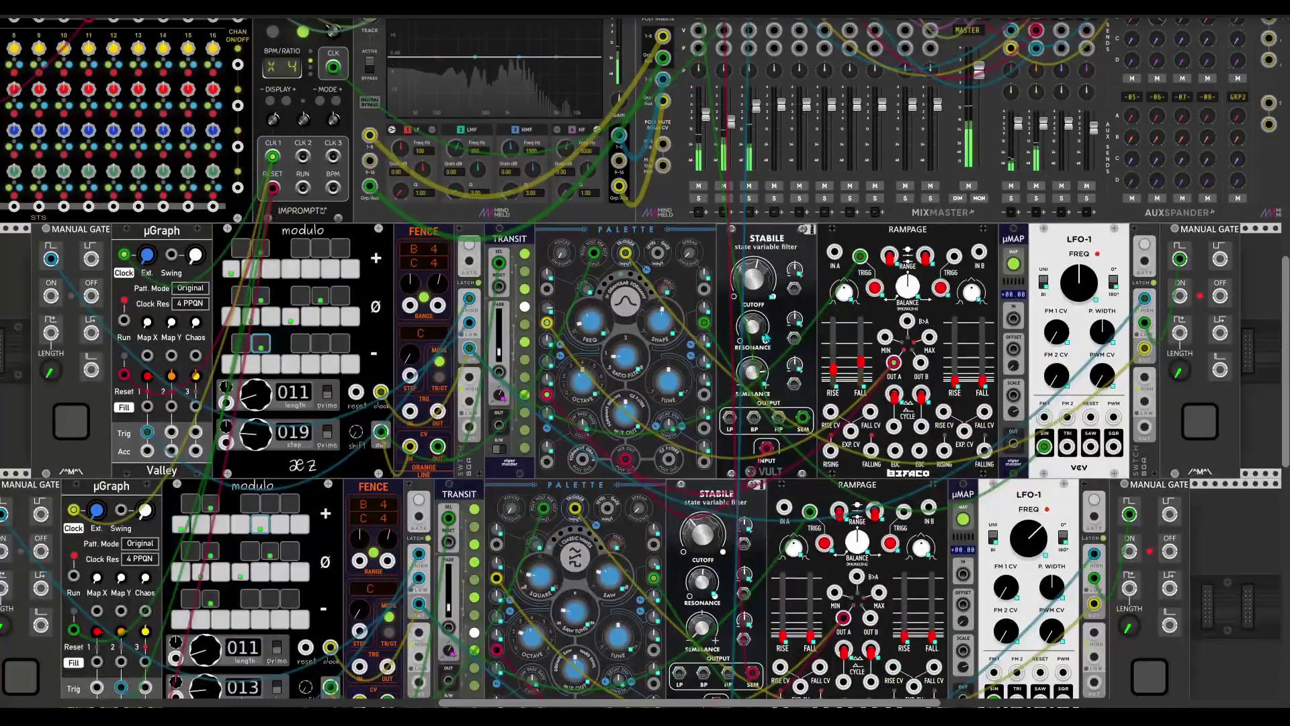
pyautogui.moveTo(831, 161)
pyautogui.scroll(5, 828, 177)
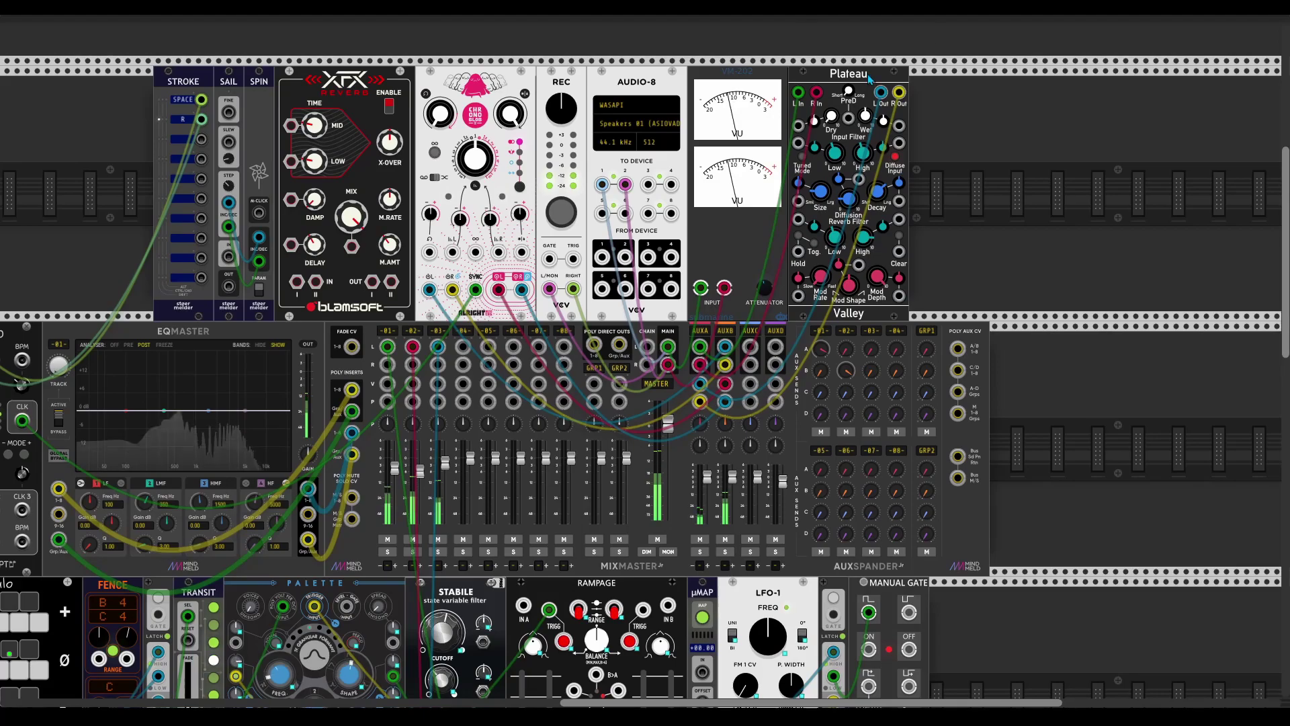
# Step: Duplicate Plateau with Ctrl+D, then cable MixMaster's AUXC send into it and its output back to the aux return
pyautogui.hotkey('ctrl', 'd')
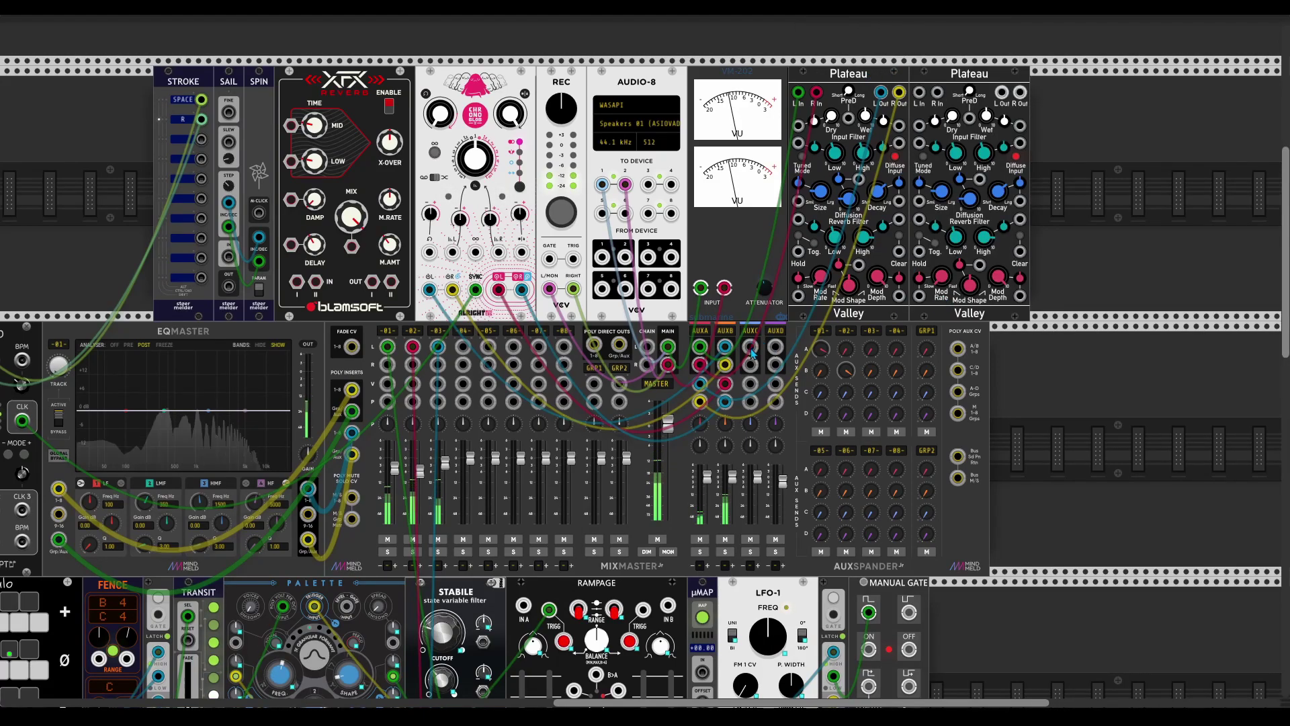
pyautogui.moveTo(752, 364); pyautogui.dragTo(937, 93)
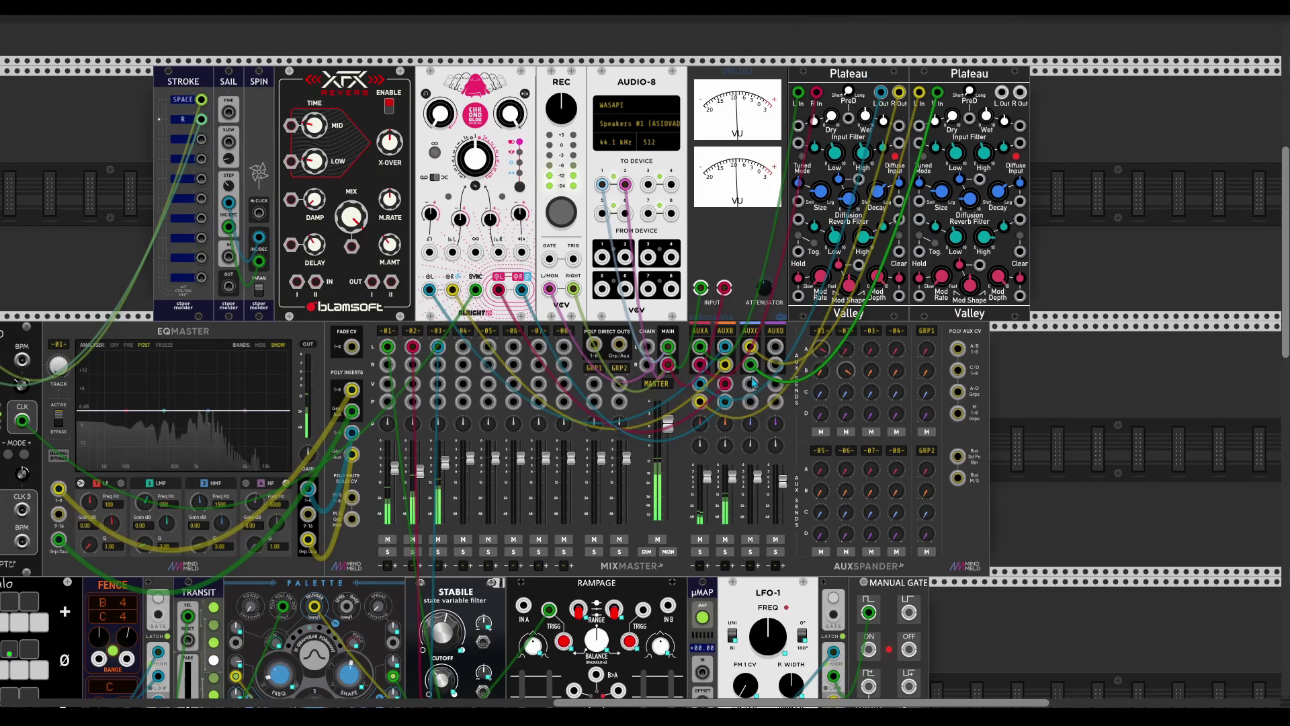
pyautogui.moveTo(1000, 93)
pyautogui.mouseDown()
pyautogui.moveTo(725, 385)
pyautogui.moveTo(1021, 92)
pyautogui.mouseUp()
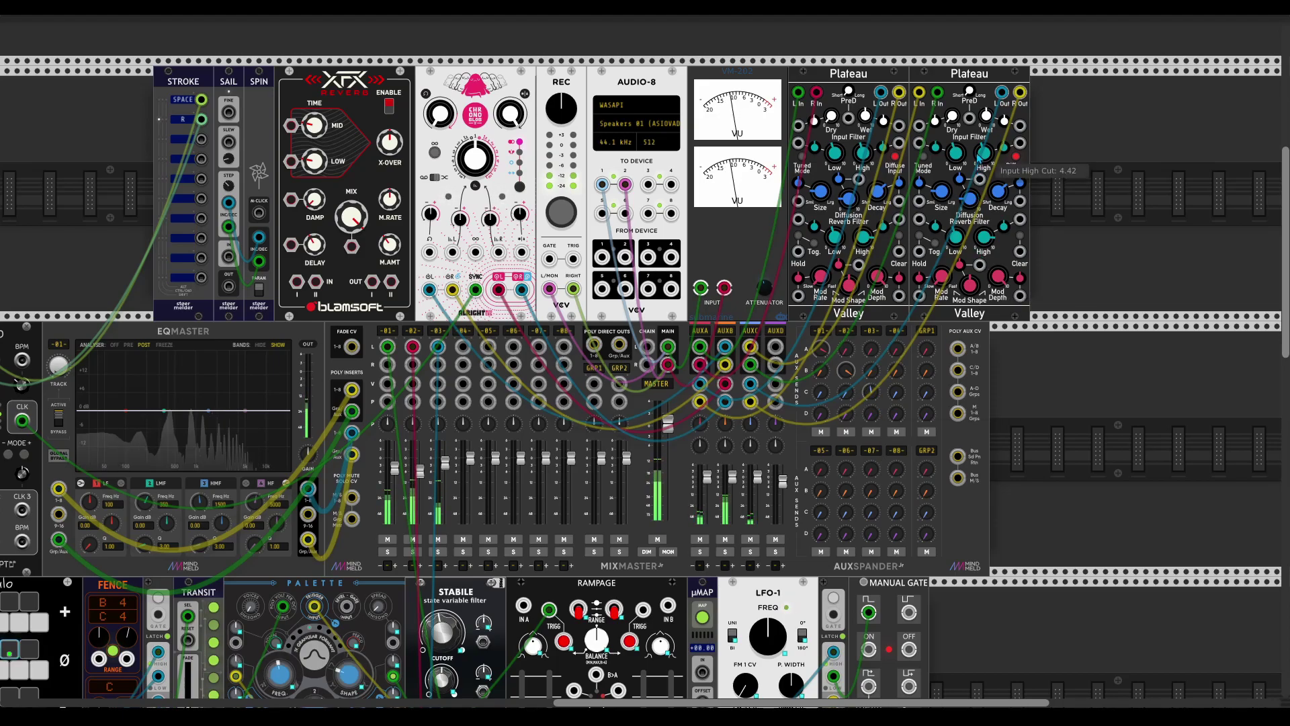
pyautogui.moveTo(420, 472)
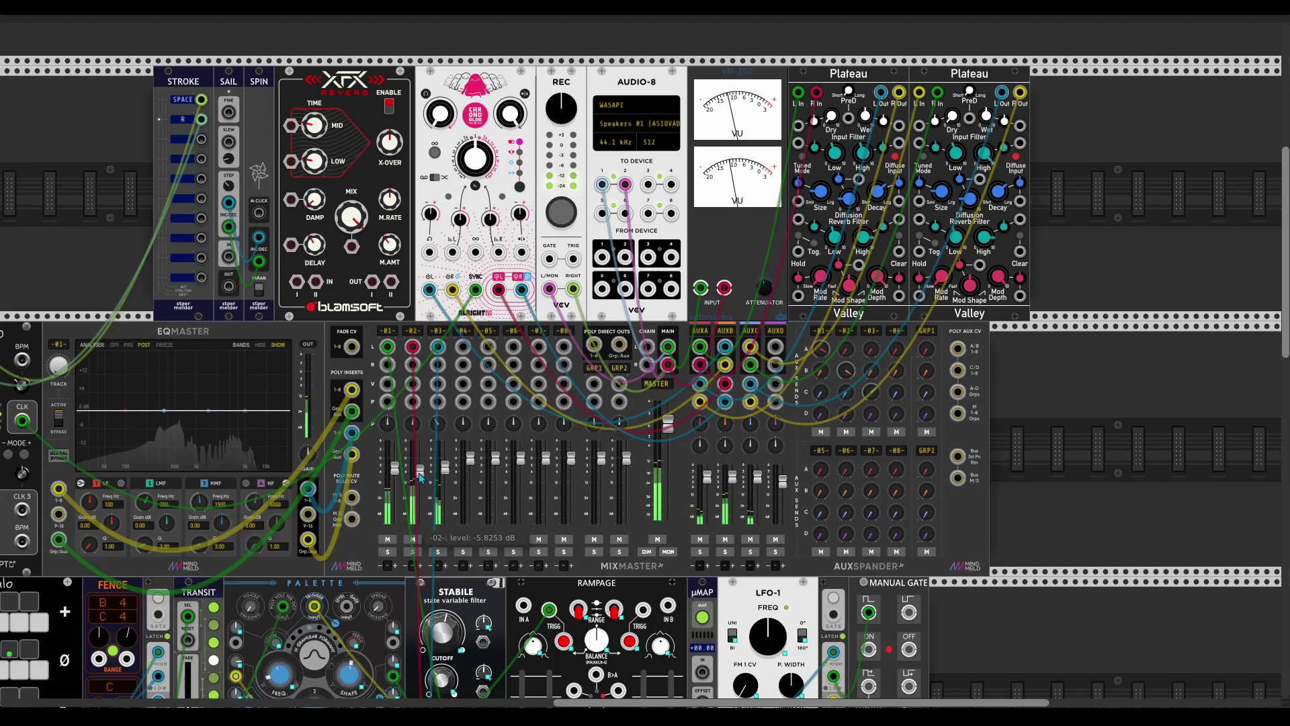
pyautogui.hscroll(-4, 231, 291)
pyautogui.scroll(-2, 230, 292)
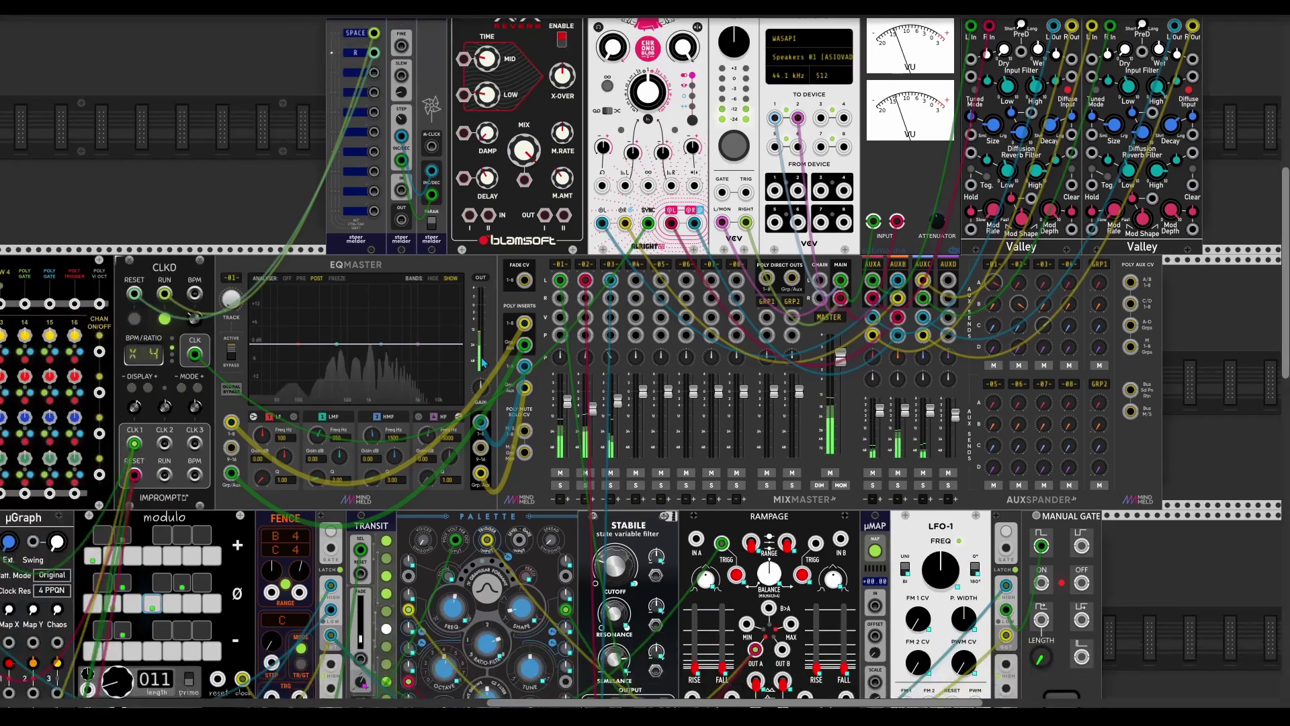
# Step: Cut track 2's low-mid band about 14 dB near 420 Hz and add a 5 dB low-frequency boost
pyautogui.moveTo(236, 301); pyautogui.dragTo(236, 293)
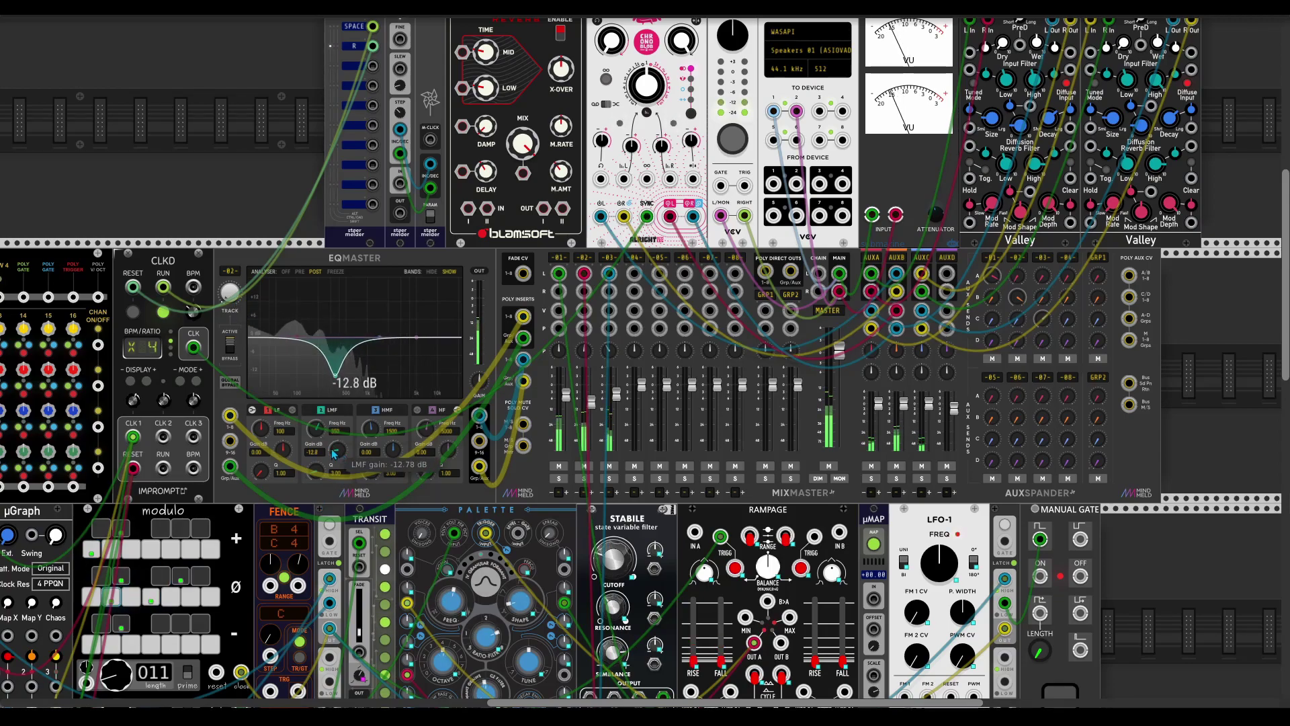
pyautogui.moveTo(333, 453); pyautogui.dragTo(334, 434)
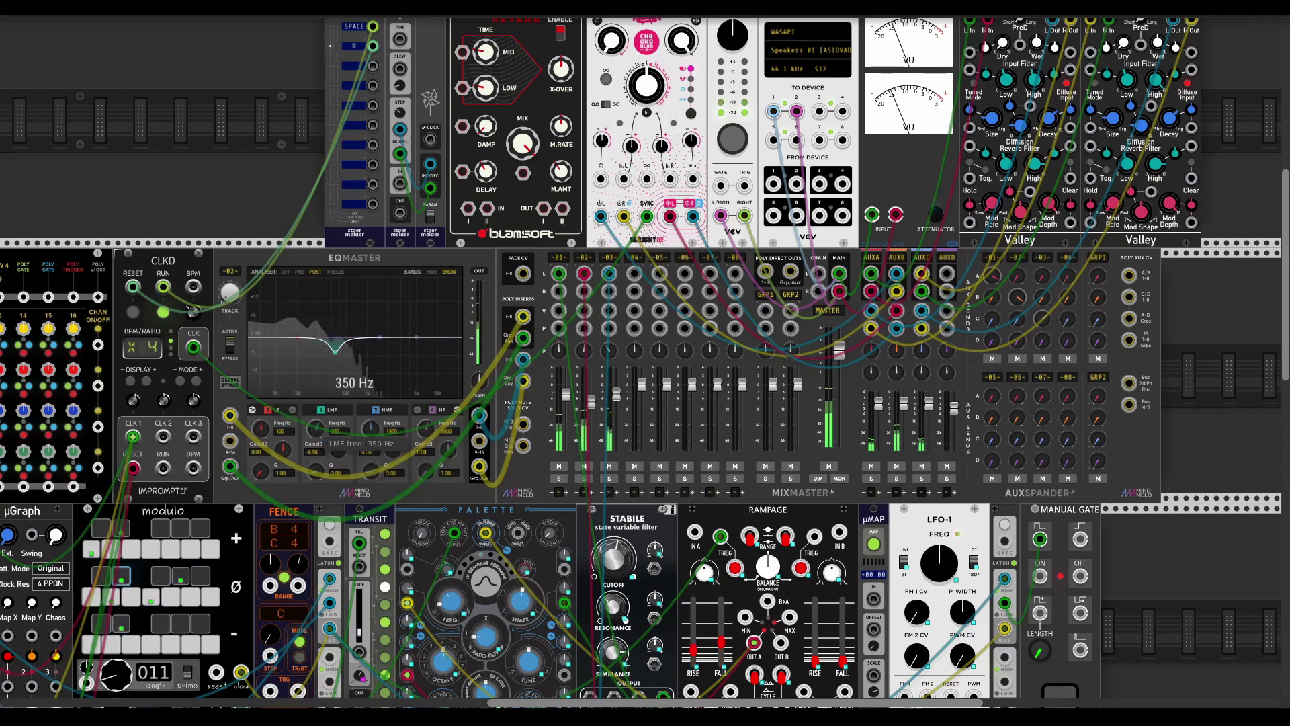
pyautogui.moveTo(349, 350); pyautogui.dragTo(346, 366)
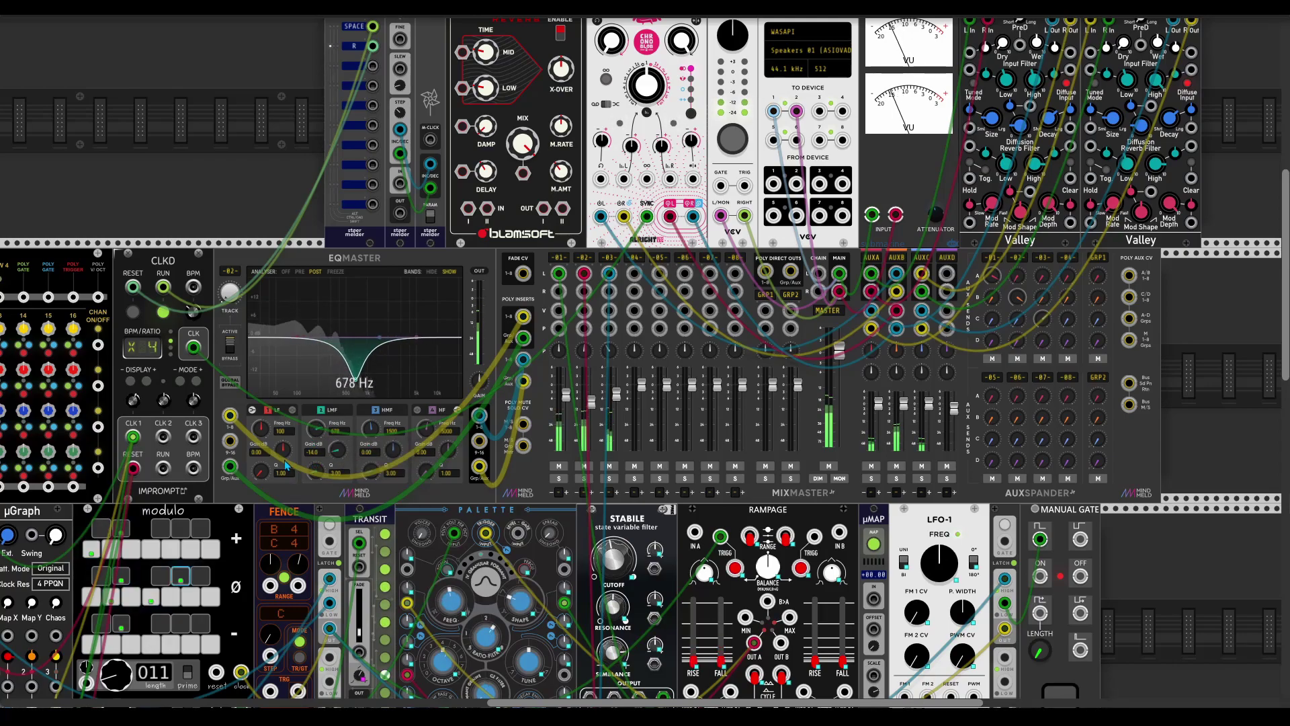
pyautogui.moveTo(283, 450)
pyautogui.mouseDown()
pyautogui.moveTo(258, 418)
pyautogui.moveTo(261, 461)
pyautogui.mouseUp()
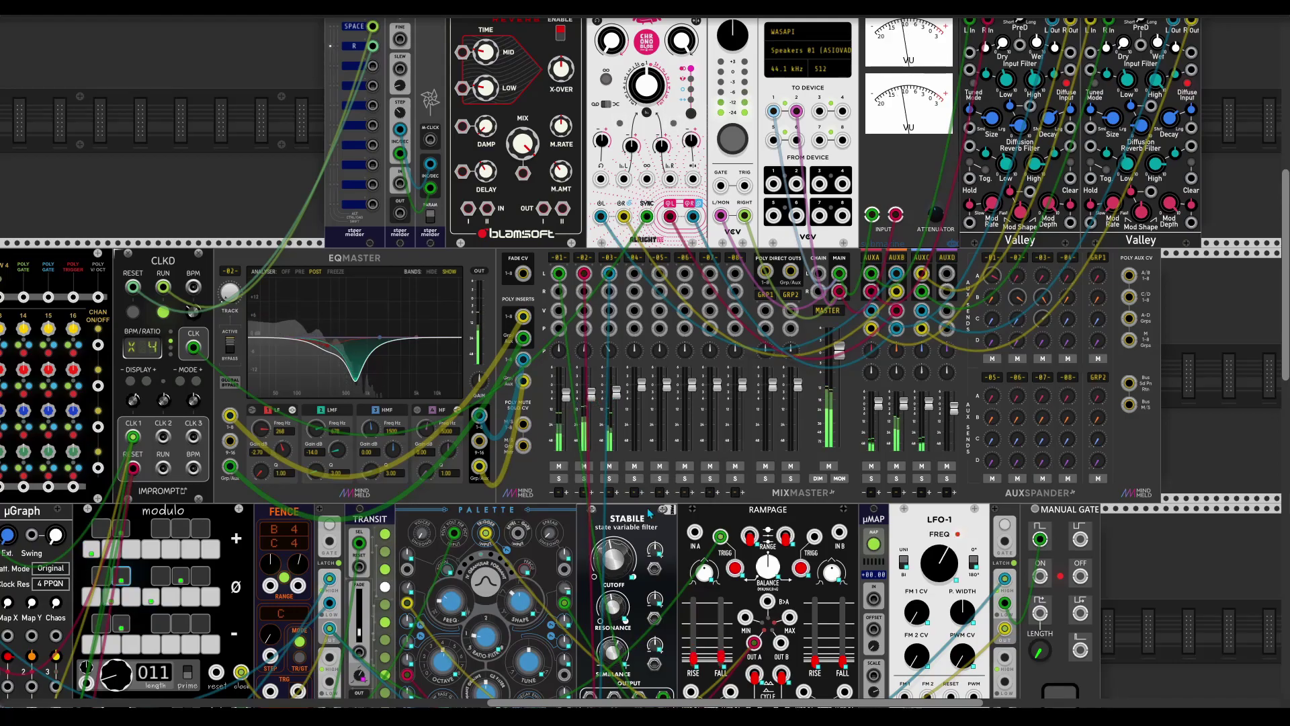
pyautogui.hscroll(-10, 261, 491)
pyautogui.scroll(-3, 260, 491)
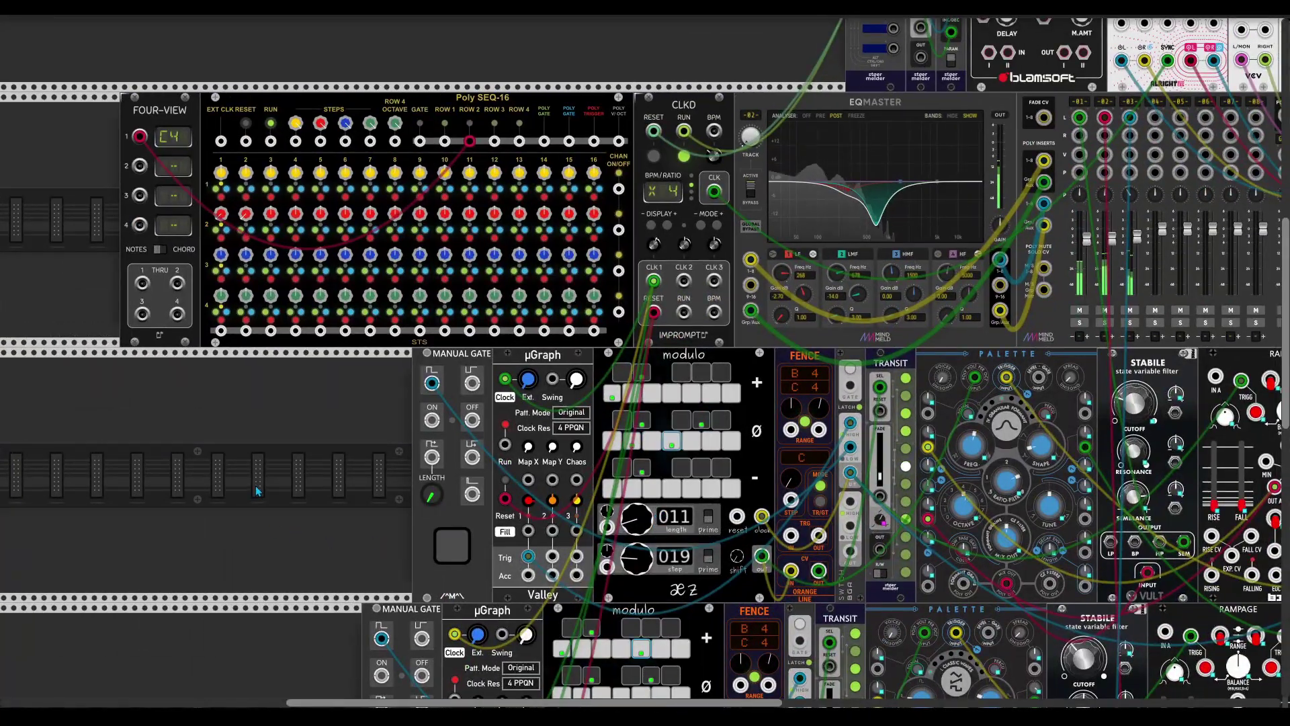
pyautogui.scroll(-2, 855, 500)
pyautogui.hscroll(2, 855, 501)
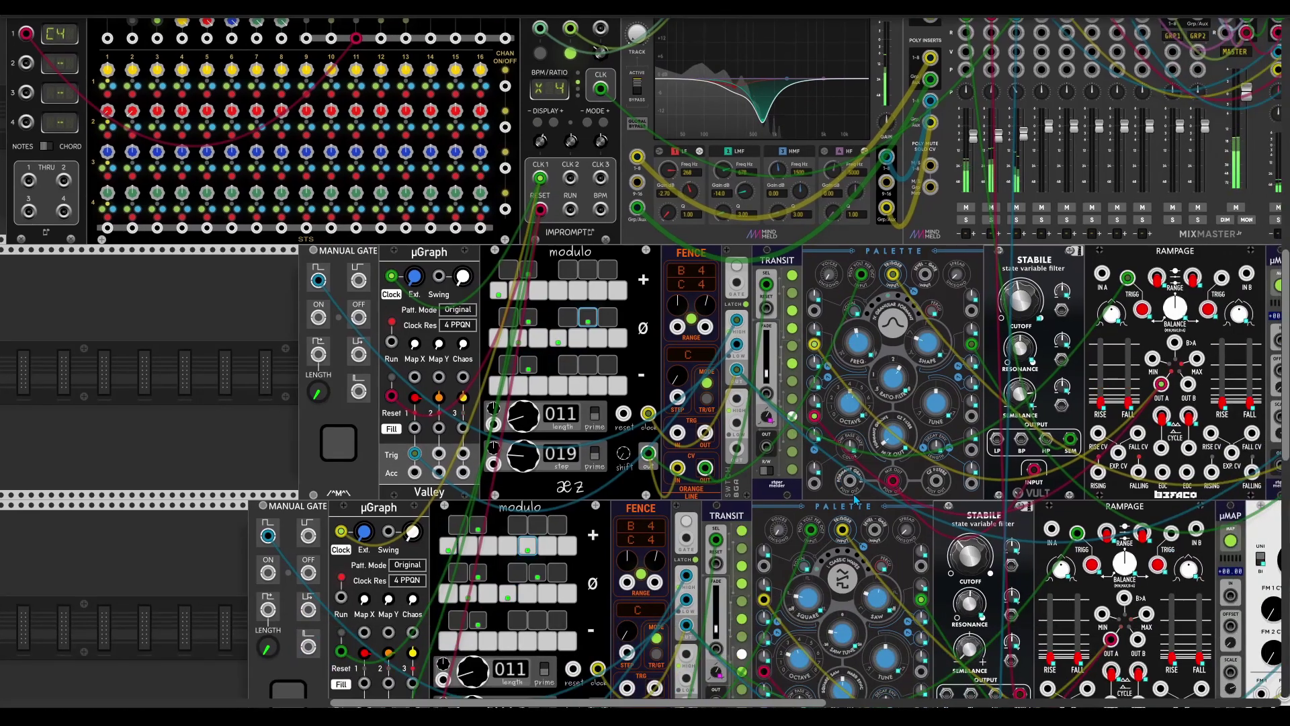
pyautogui.scroll(3, 855, 500)
pyautogui.hscroll(-2, 855, 502)
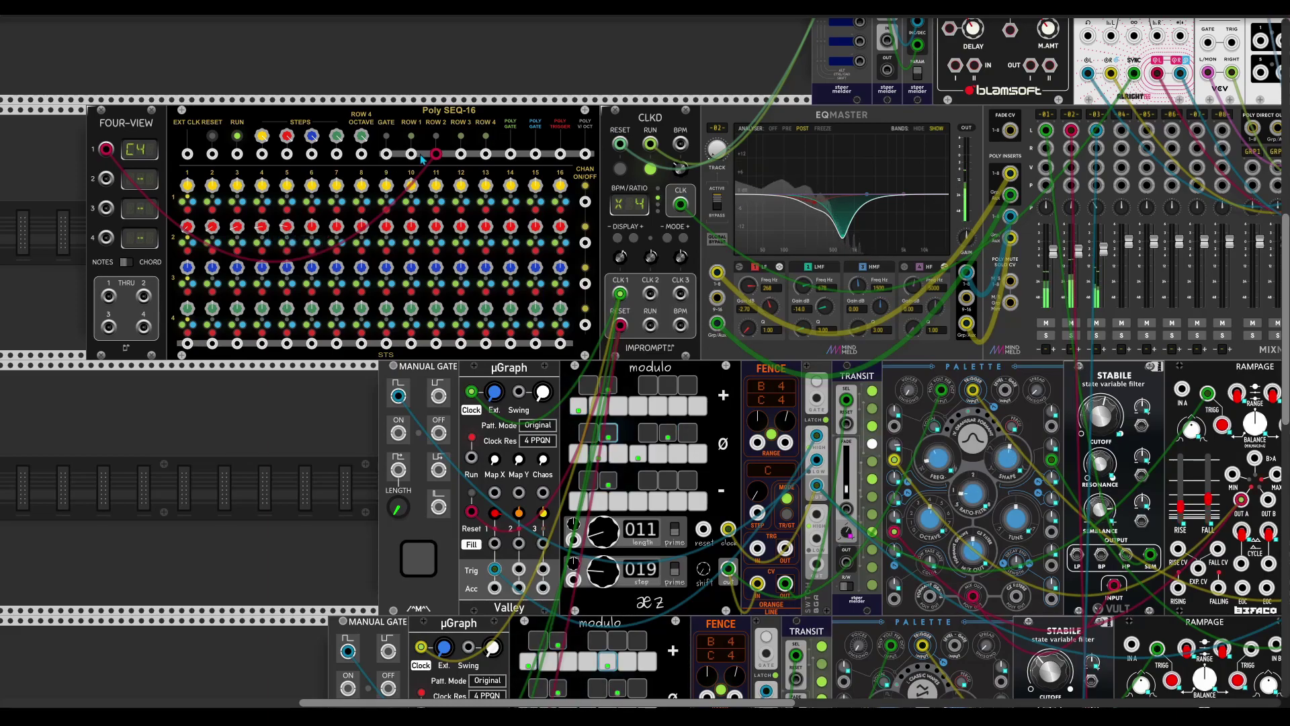
# Step: Patch the red cable to ROW 2, CLKD CLK 2 to EXT CLK, and a row output to the upper Transit
pyautogui.moveTo(439, 152); pyautogui.dragTo(333, 161)
pyautogui.moveTo(187, 153); pyautogui.dragTo(651, 293)
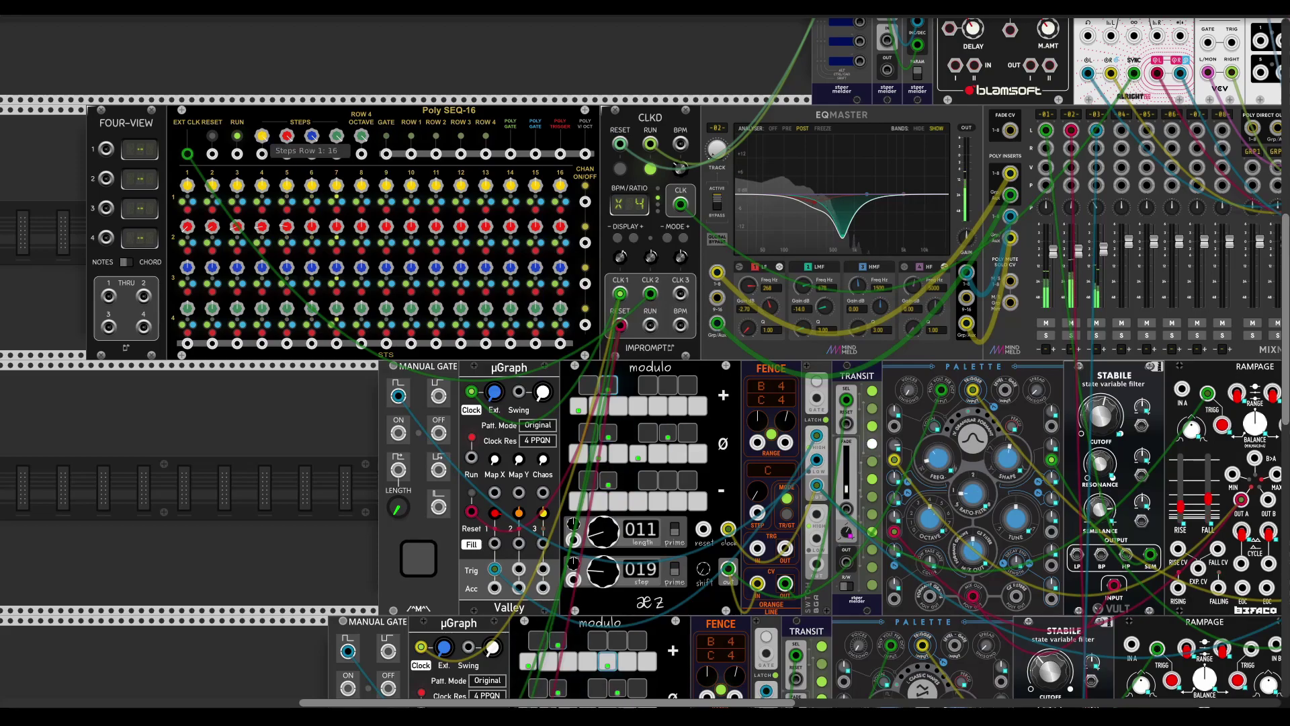
pyautogui.moveTo(287, 137)
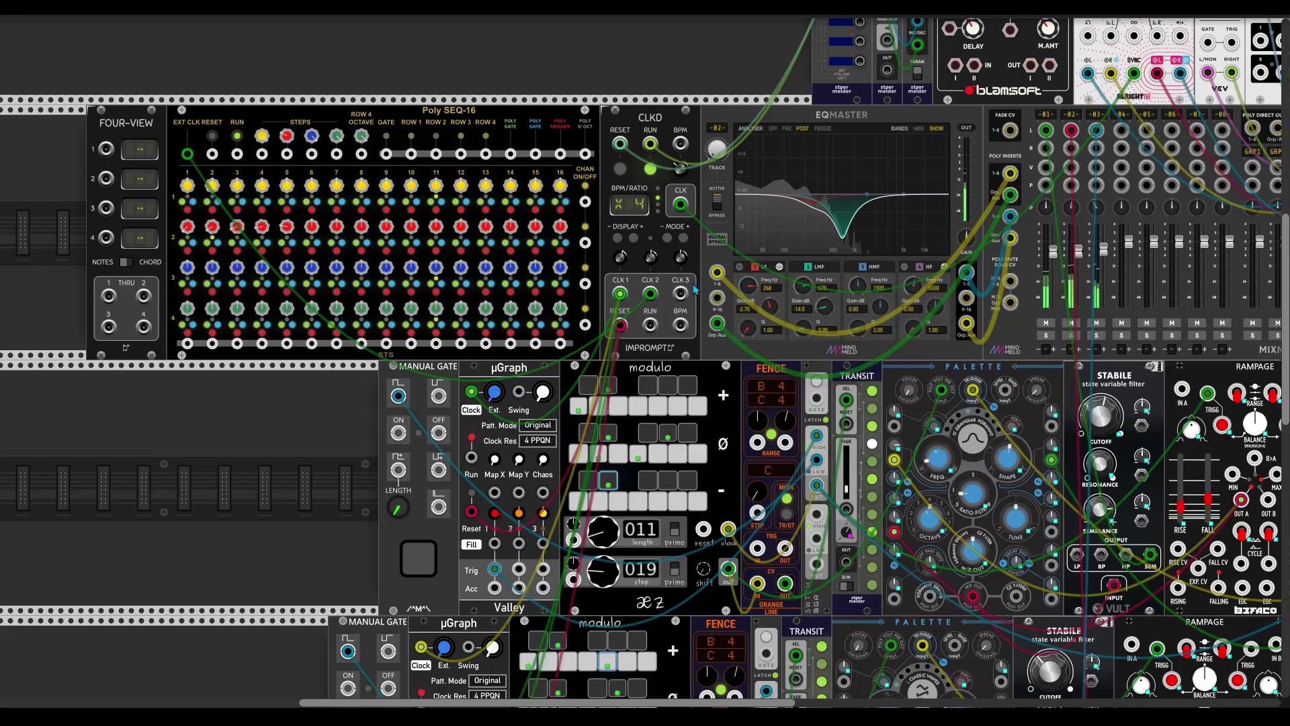
pyautogui.scroll(-2, 563, 264)
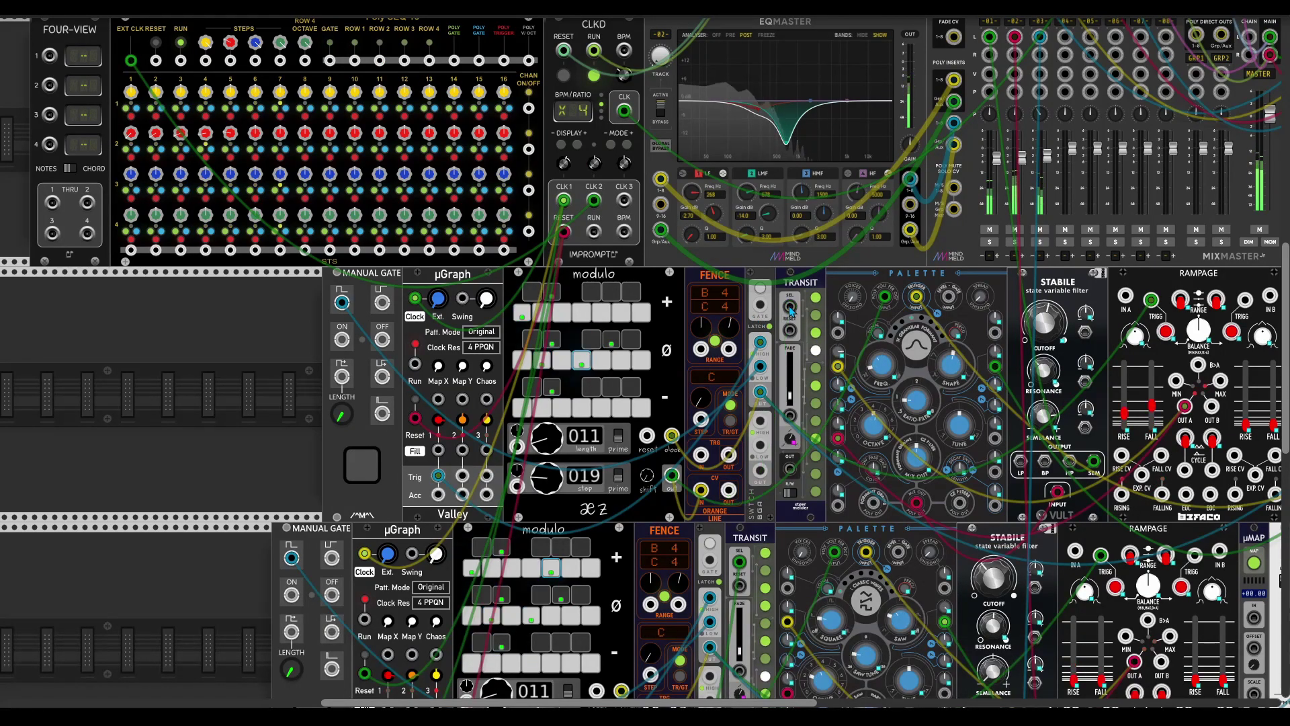
pyautogui.moveTo(761, 343)
pyautogui.mouseDown()
pyautogui.moveTo(355, 86)
pyautogui.moveTo(380, 60)
pyautogui.mouseUp()
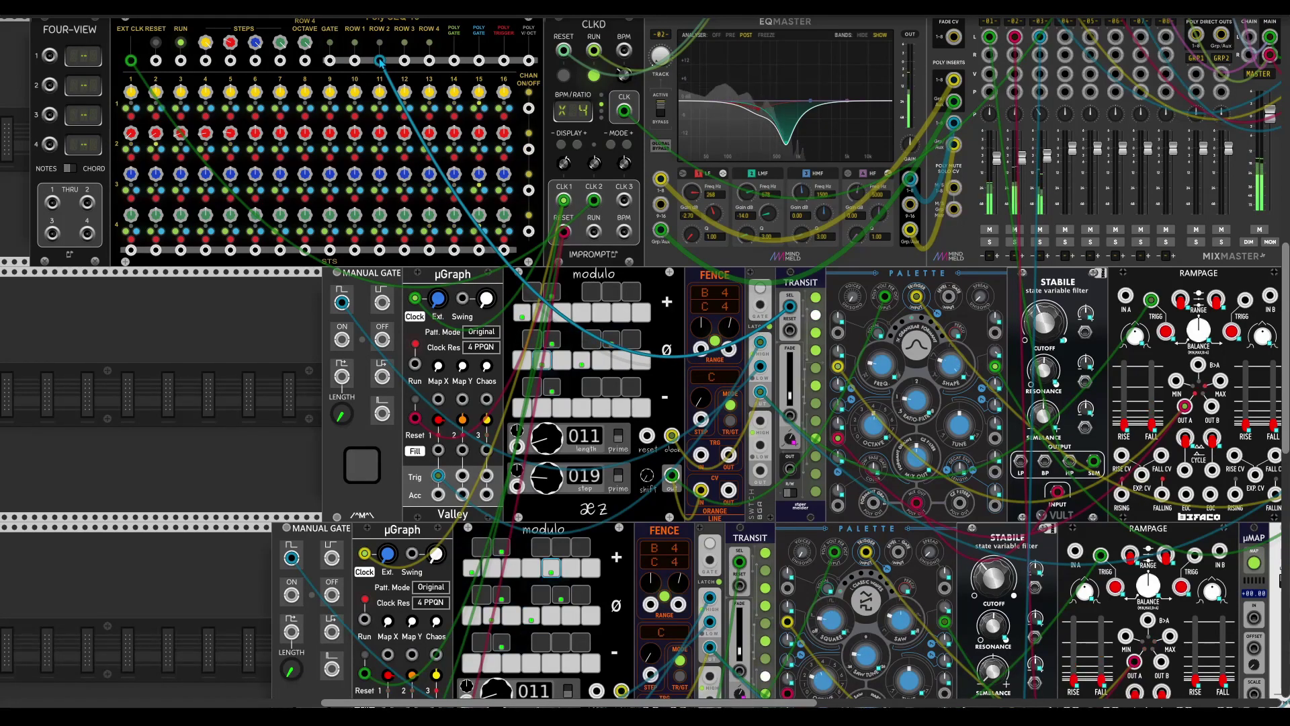
pyautogui.hscroll(2, 659, 278)
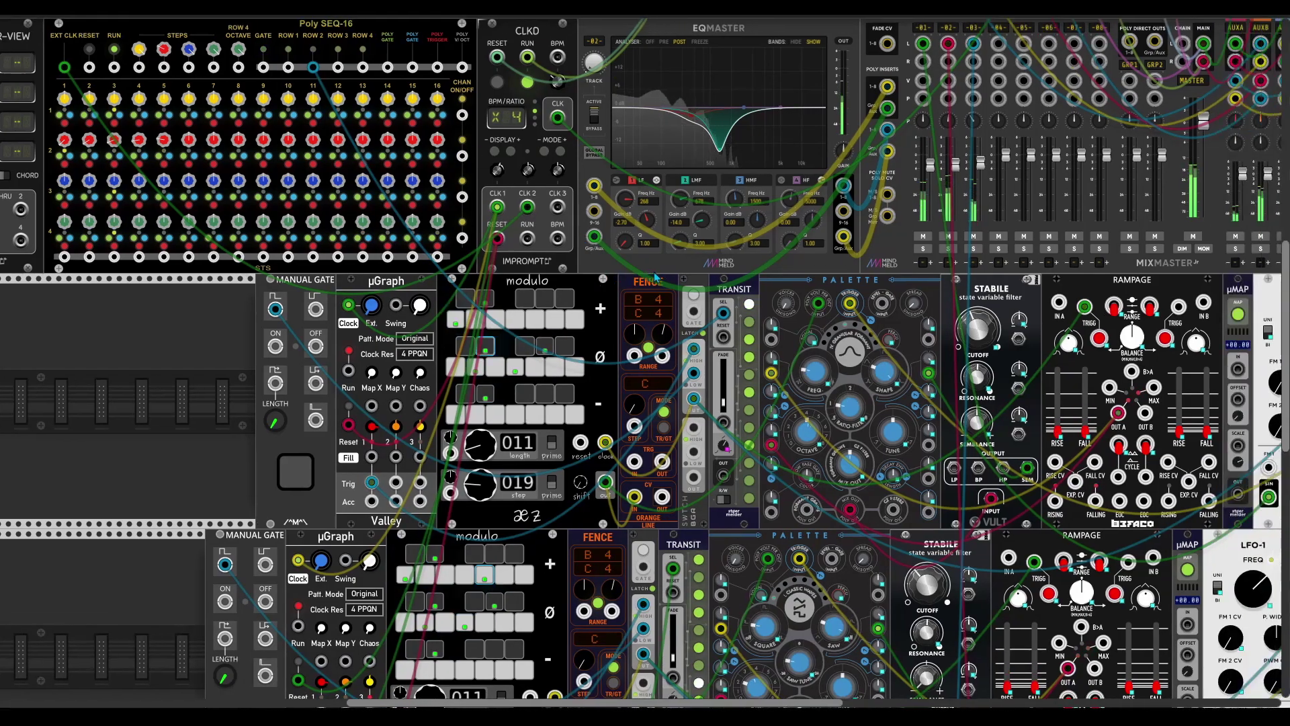
pyautogui.hscroll(-2, 661, 281)
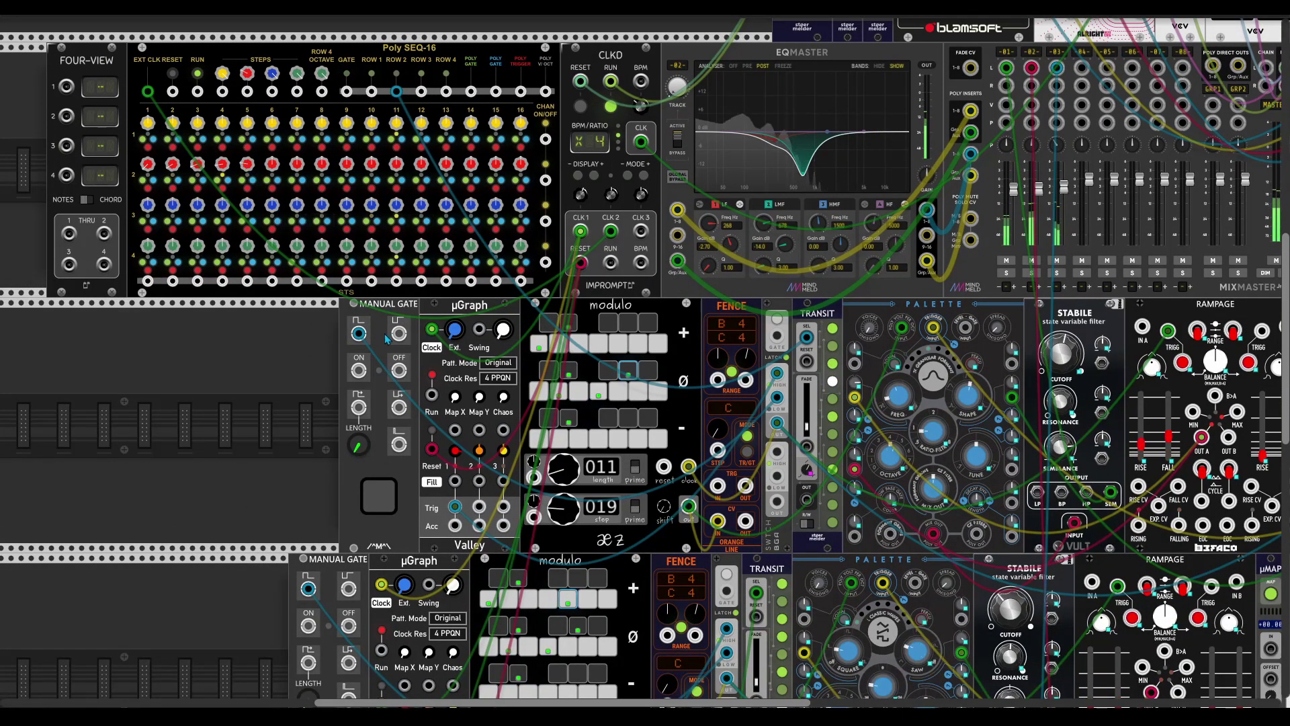
pyautogui.hscroll(2, 660, 280)
pyautogui.hscroll(-1, 419, 369)
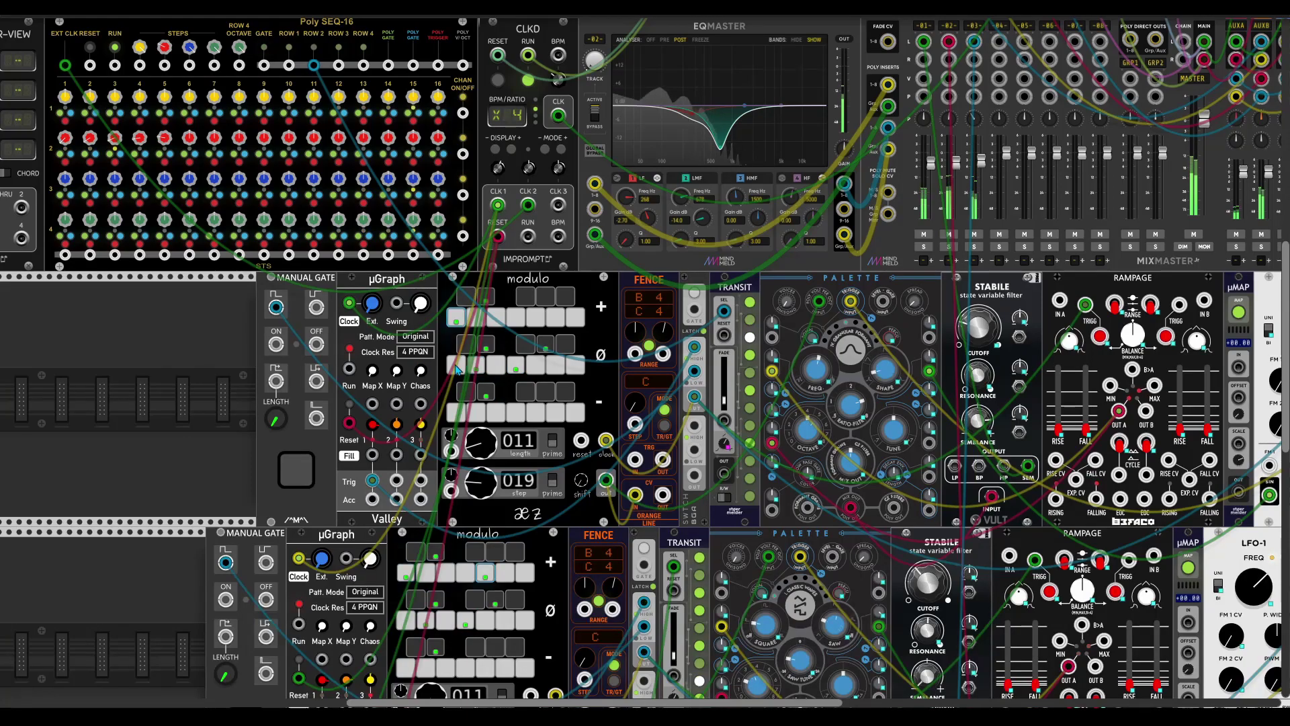
pyautogui.hscroll(2, 526, 386)
pyautogui.scroll(1, 528, 388)
pyautogui.hscroll(-3, 333, 268)
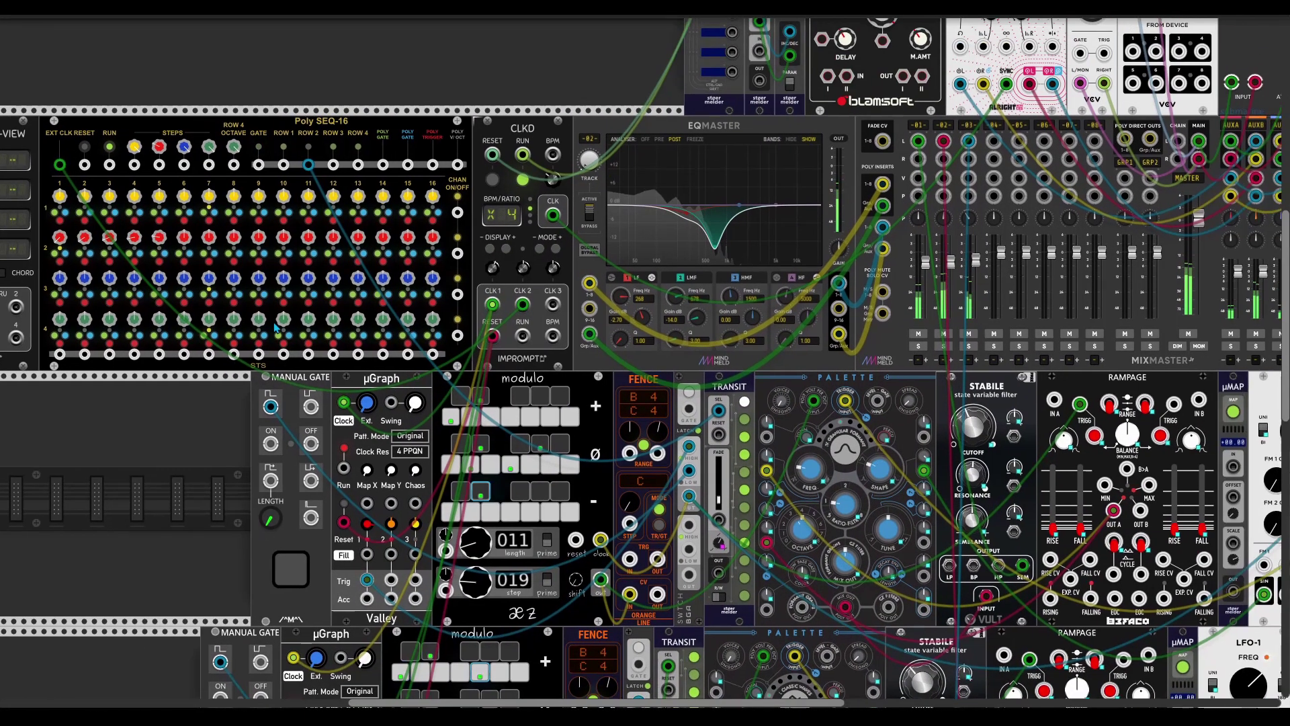
pyautogui.scroll(2, 291, 314)
pyautogui.hscroll(2, 291, 314)
pyautogui.scroll(-2, 913, 438)
pyautogui.hscroll(-2, 912, 439)
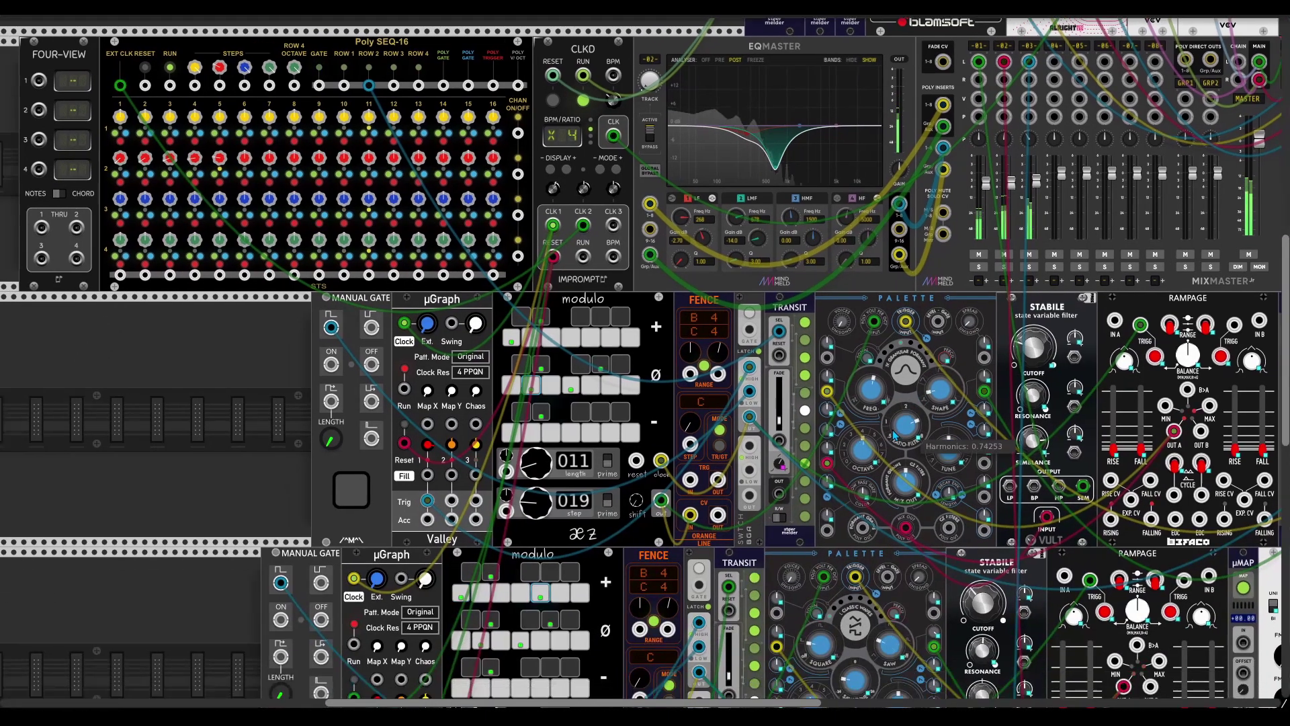
pyautogui.hscroll(-2, 912, 439)
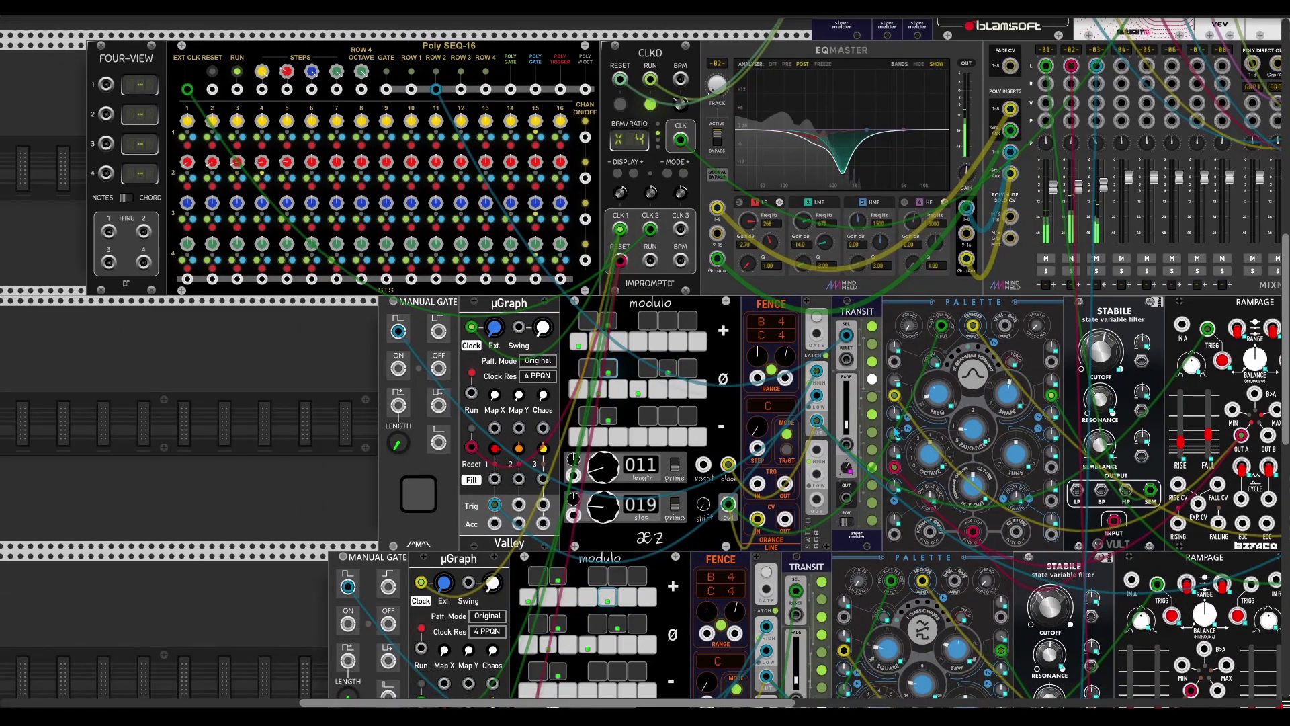
pyautogui.scroll(1, 913, 439)
pyautogui.hscroll(2, 913, 439)
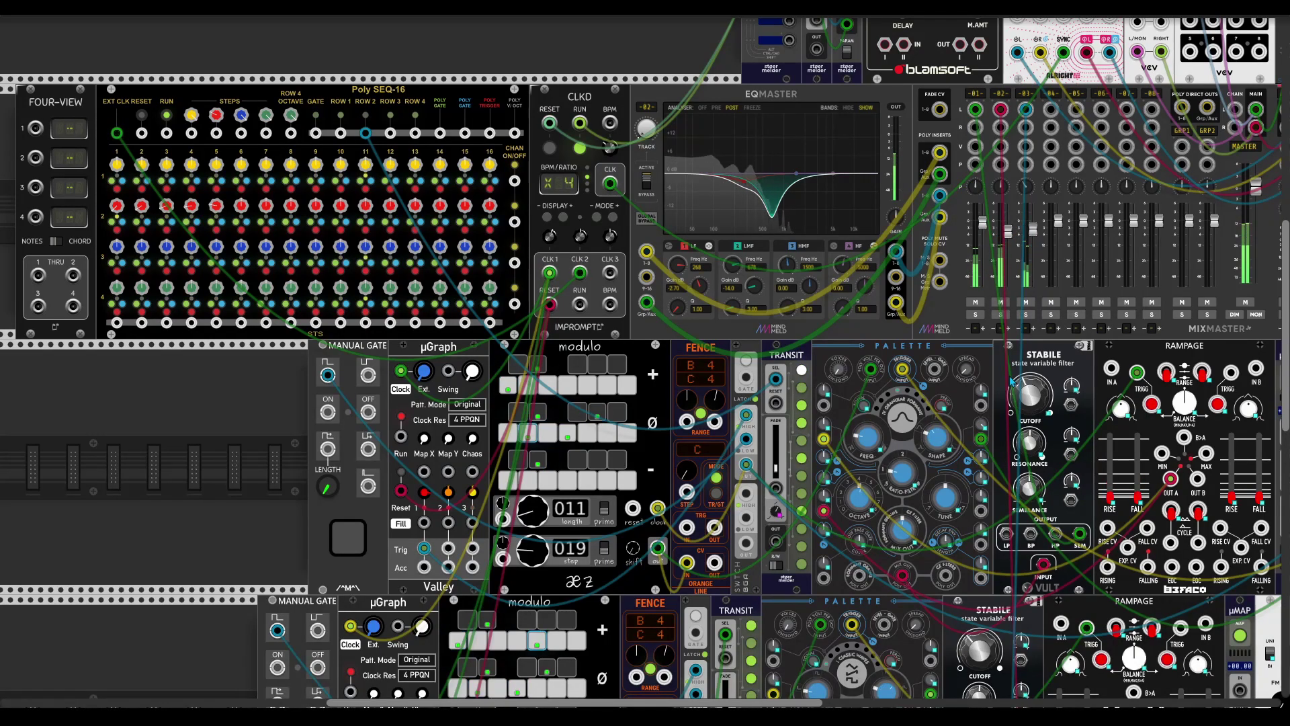
pyautogui.hscroll(10, 1007, 376)
pyautogui.scroll(1, 1007, 377)
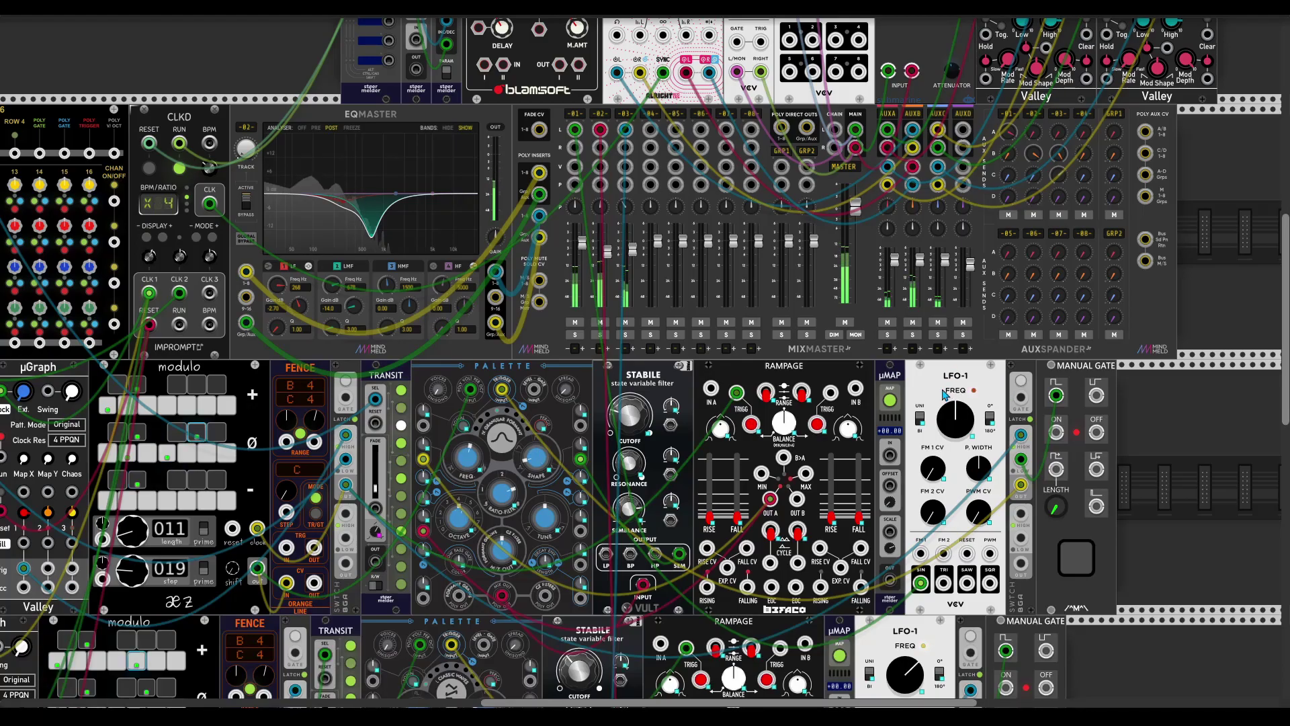
pyautogui.scroll(-3, 1007, 396)
pyautogui.scroll(-3, 646, 367)
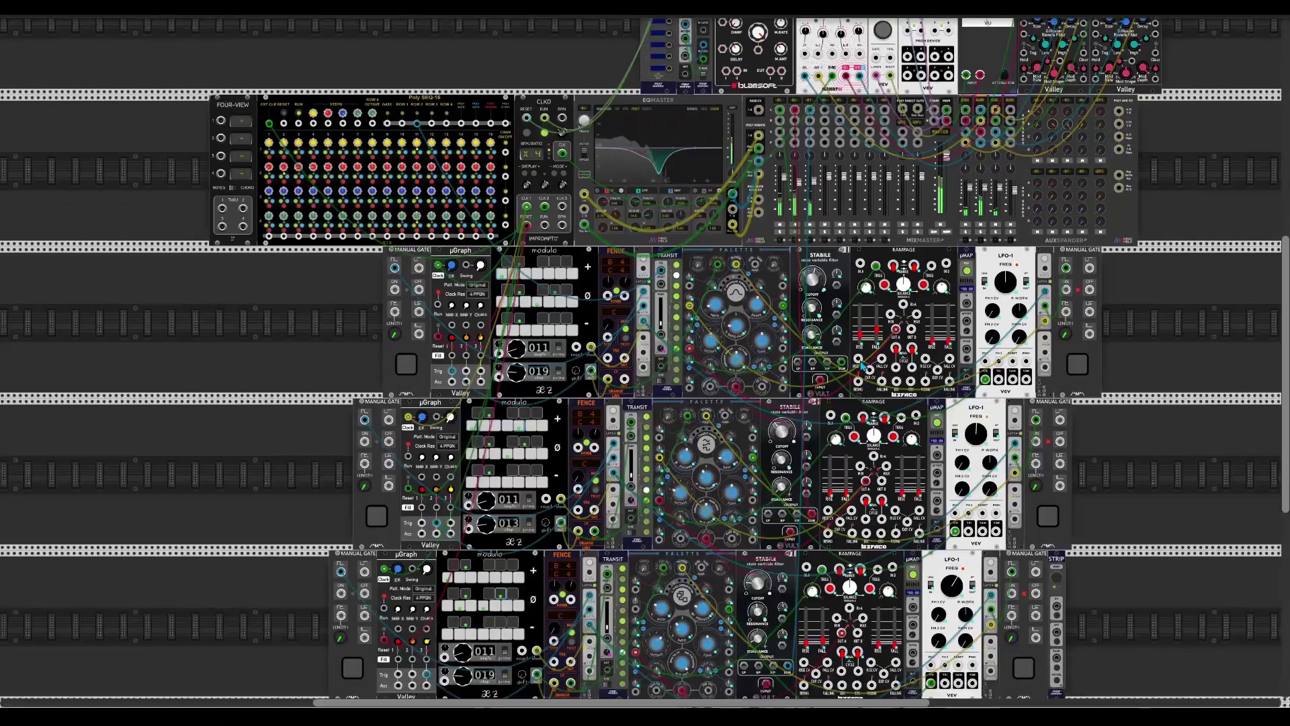